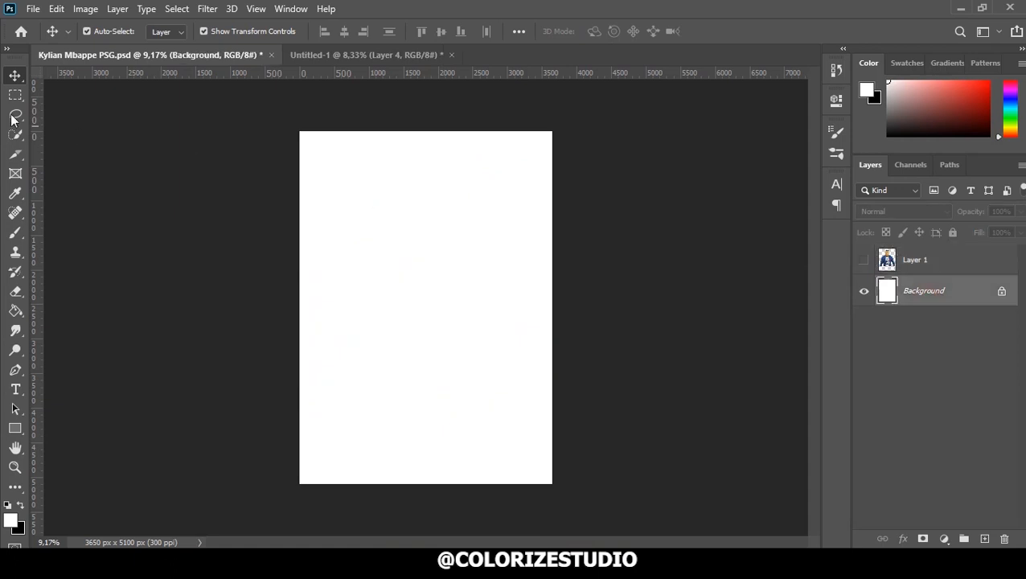
Draw a filled vertical rectangle about 2061 x 6016 px covering the left half of the canvas.
click(16, 428)
drag(294, 100, 436, 516)
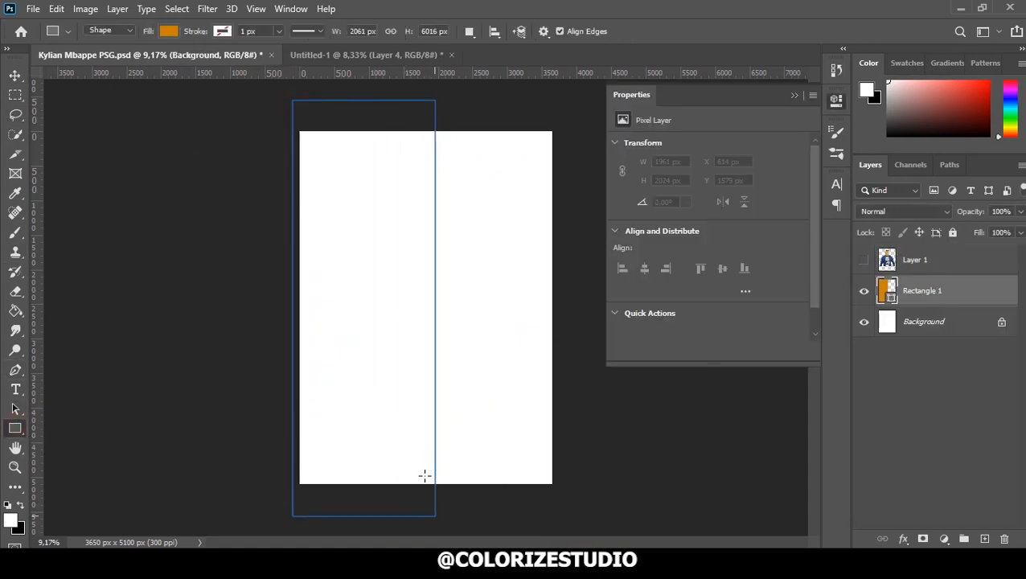
key(v)
click(795, 95)
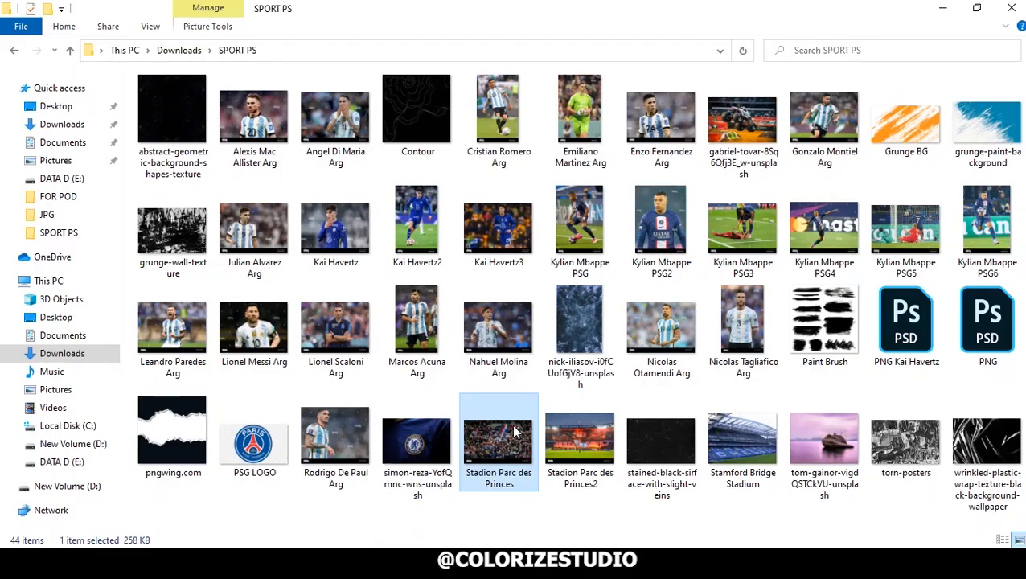
Place the Stadion Parc des Princes image from the SPORT PS folder into the poster and rasterize its layer.
drag(515, 432, 494, 535)
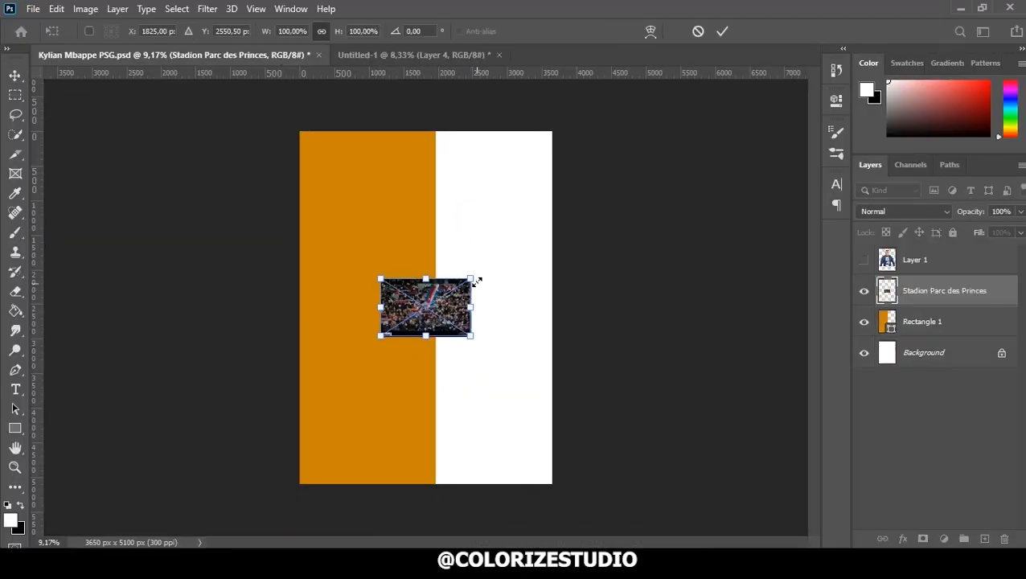
key(Return)
right_click(906, 293)
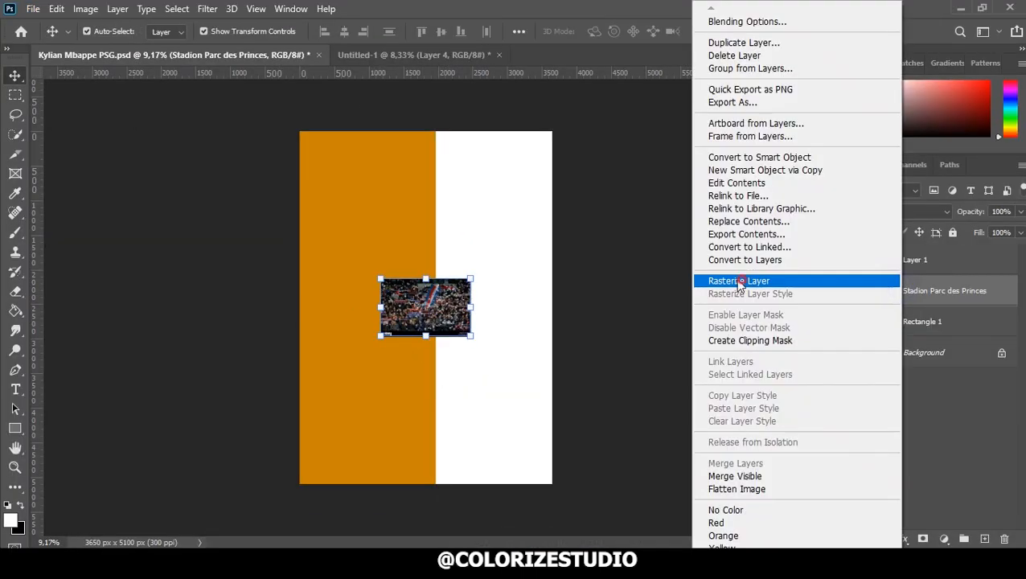
click(740, 279)
Cut the strip off the lower edge of the Stadion Parc des Princes photo and deselect.
click(15, 94)
drag(370, 327, 373, 330)
key(ctrl+d)
key(v)
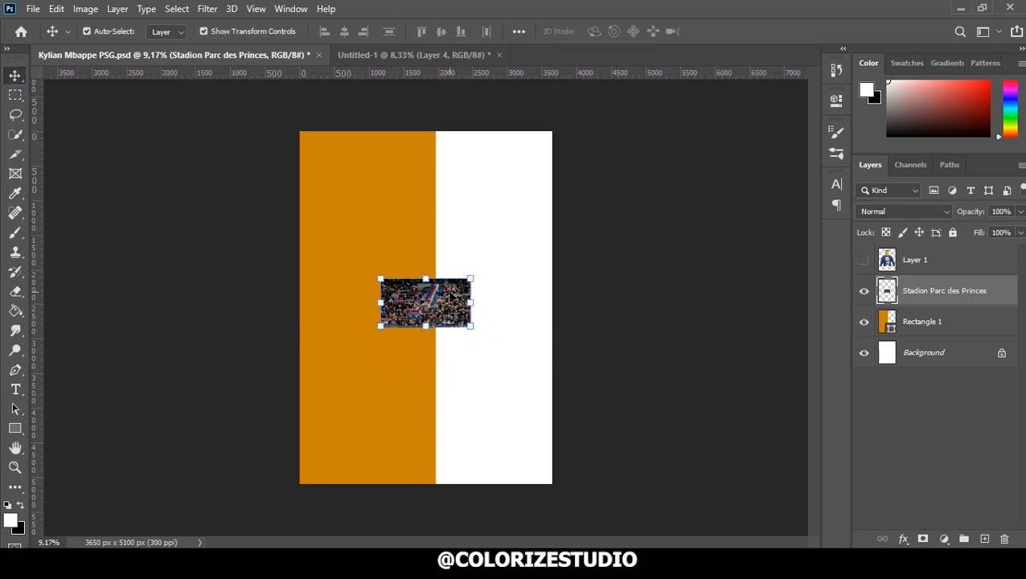
Enlarge the Stadion Parc des Princes photo past the canvas height, clip it to Rectangle 1 and position it.
key(ctrl+t)
mouse_move(472, 279)
mouse_down()
mouse_move(710, 204)
mouse_move(778, 159)
mouse_move(455, 280)
mouse_up()
key(Return)
right_click(945, 291)
click(841, 289)
drag(400, 282, 440, 283)
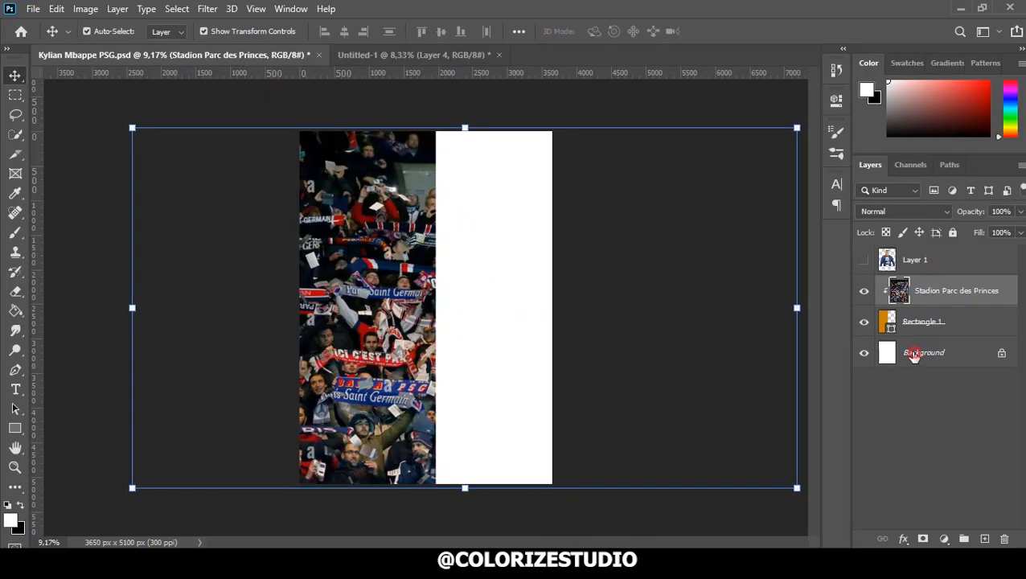
Place the Stadion Parc des Princes2 image, bring it above the first stadium photo and rasterize it.
click(914, 354)
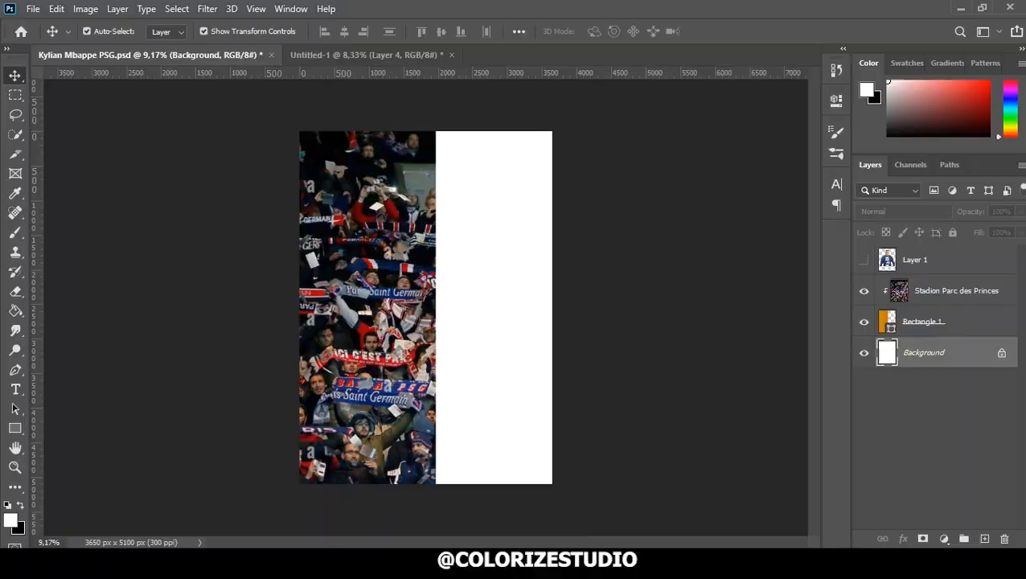
click(466, 563)
drag(579, 423, 449, 299)
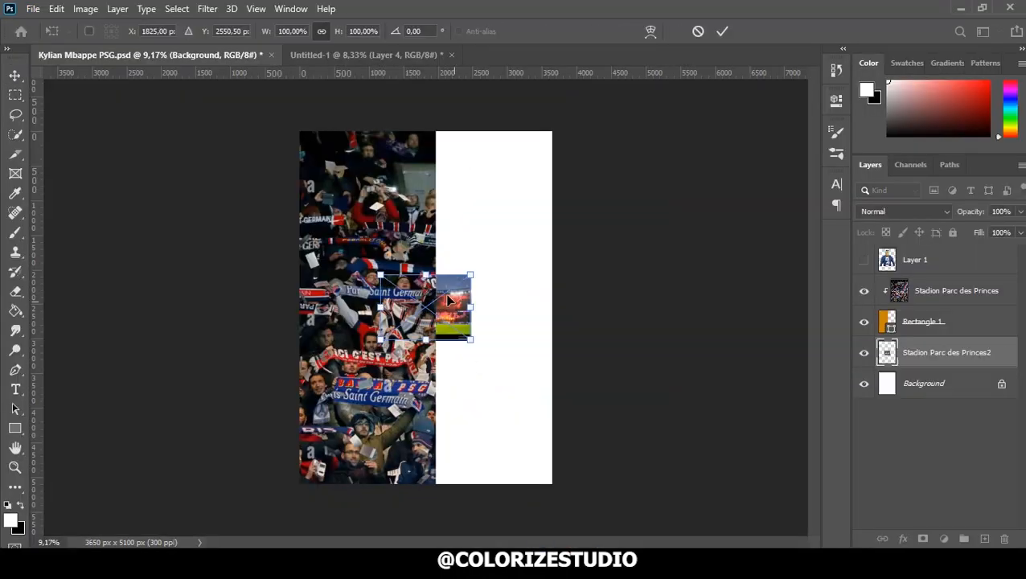
key(Return)
drag(953, 359, 943, 277)
right_click(938, 289)
click(846, 291)
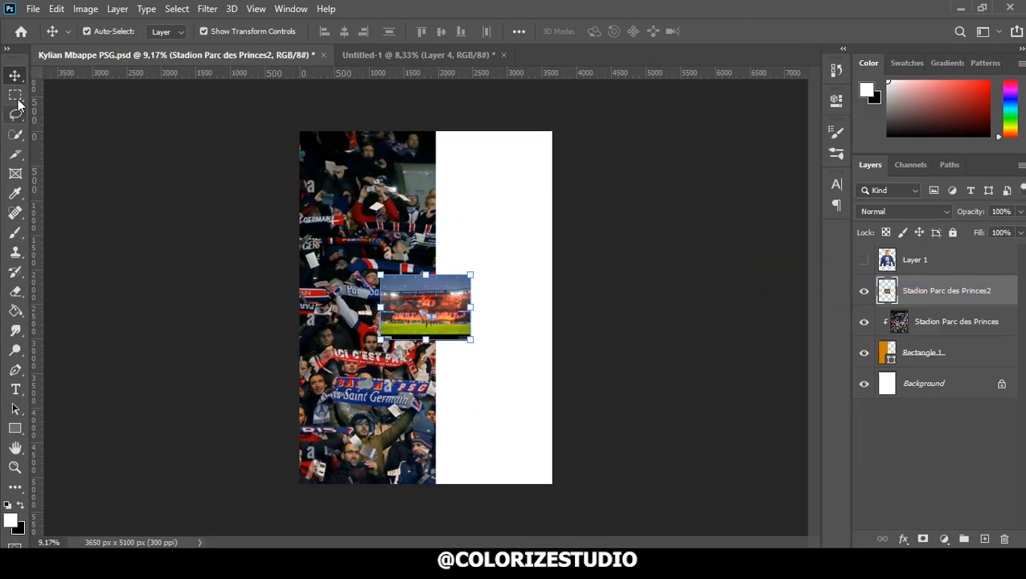
Trim the lower strip off the Stadion Parc des Princes2 photo and move its layer beneath Rectangle 1.
key(m)
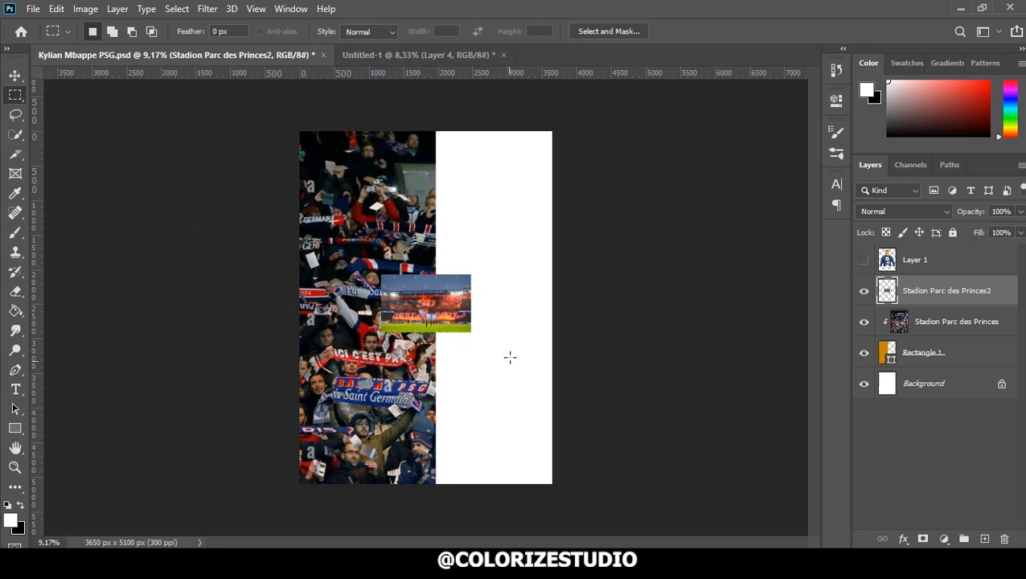
key(v)
drag(910, 300, 933, 368)
Enlarge the Stadion Parc des Princes2 photo to fill the canvas's right half and shift it slightly left.
key(ctrl+t)
drag(474, 304, 757, 129)
key(Return)
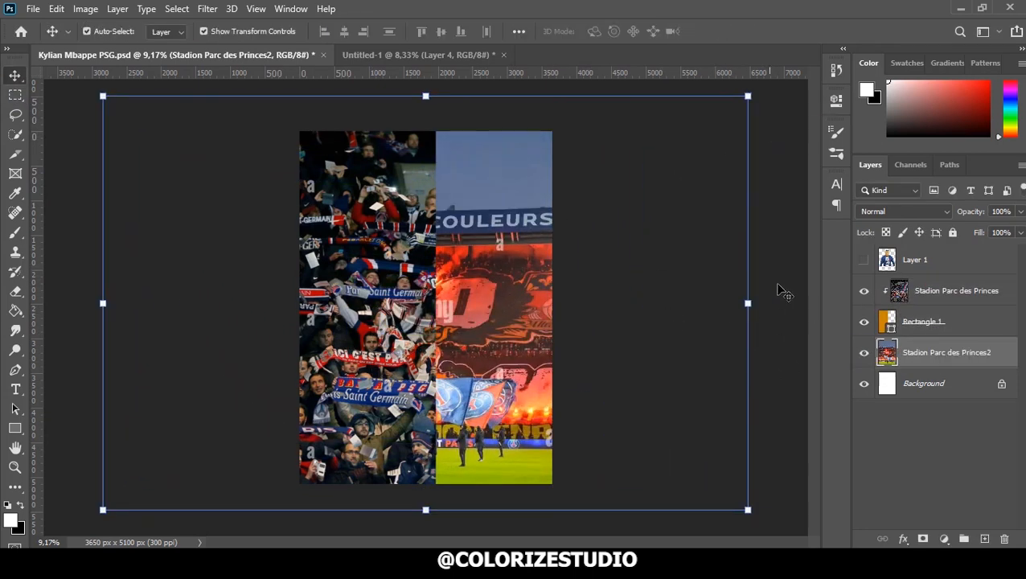
drag(546, 294, 435, 292)
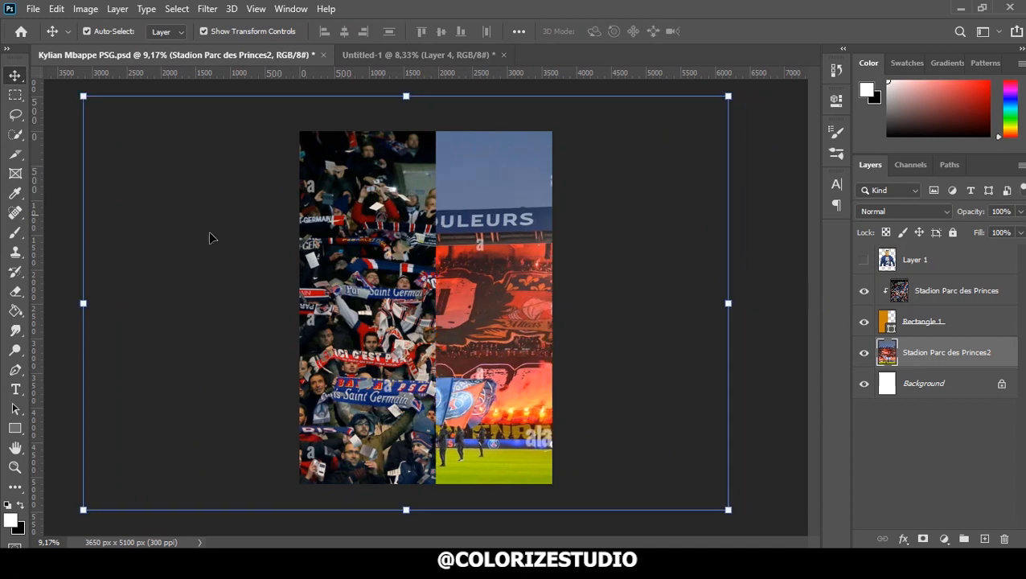
Add a Gradient Map adjustment above the Stadion Parc des Princes layer and set its first colour stop to bright blue.
click(947, 290)
click(944, 539)
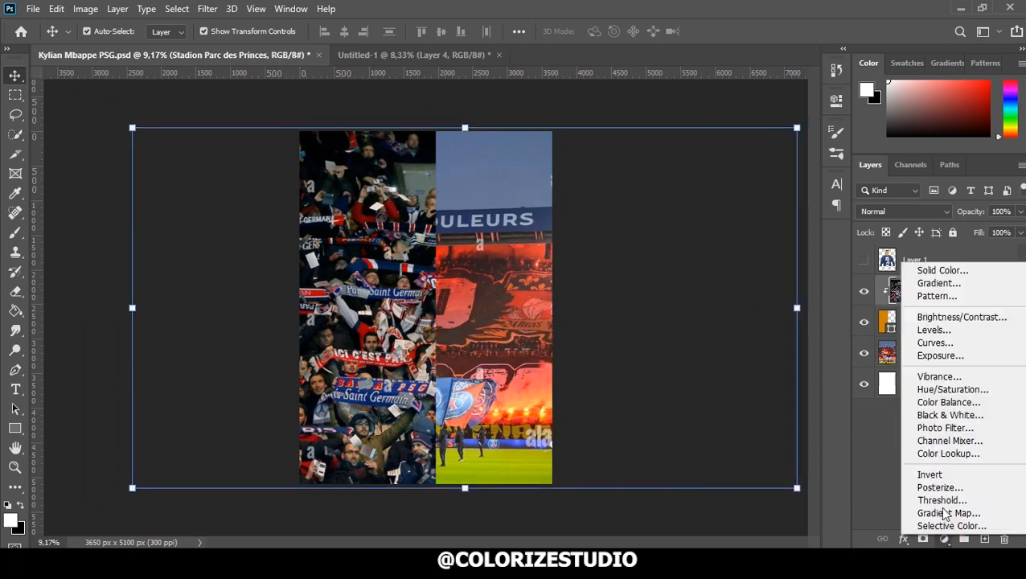
click(937, 515)
click(711, 153)
click(650, 358)
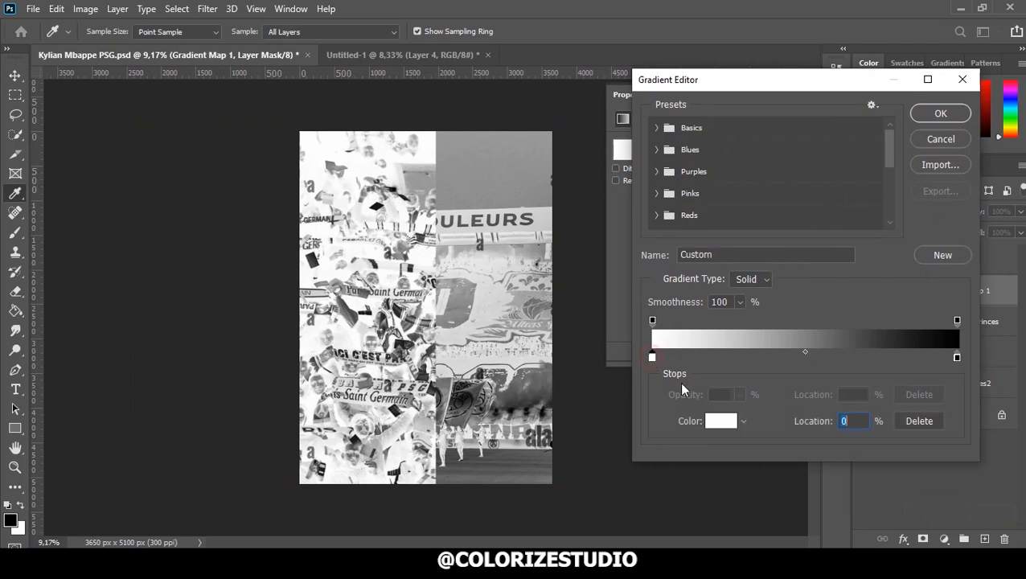
double_click(650, 358)
drag(681, 317, 668, 247)
click(792, 247)
Set the gradient's end colour stop to bright green, 00ff0c.
click(722, 422)
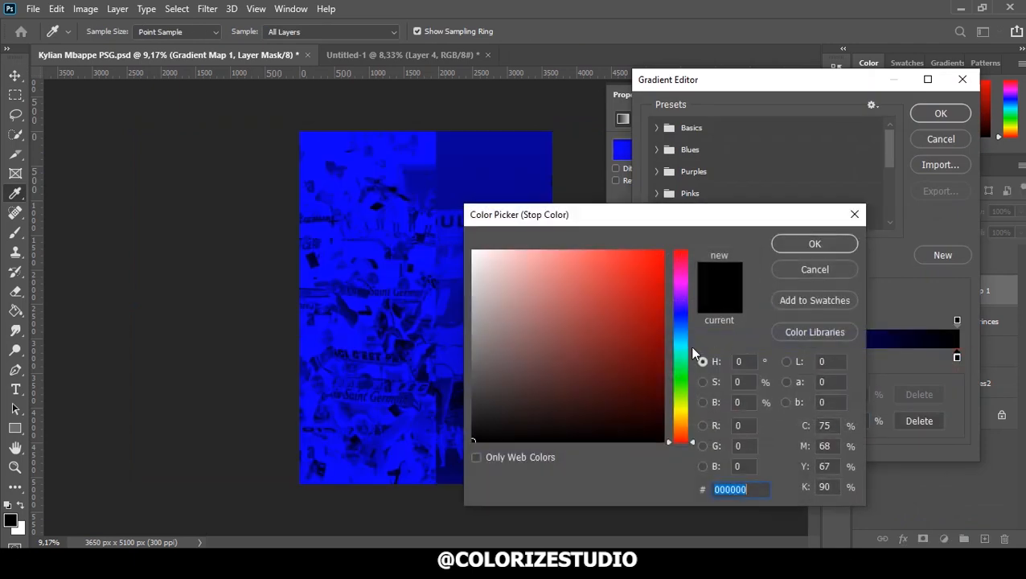
drag(692, 352, 683, 375)
drag(635, 273, 678, 272)
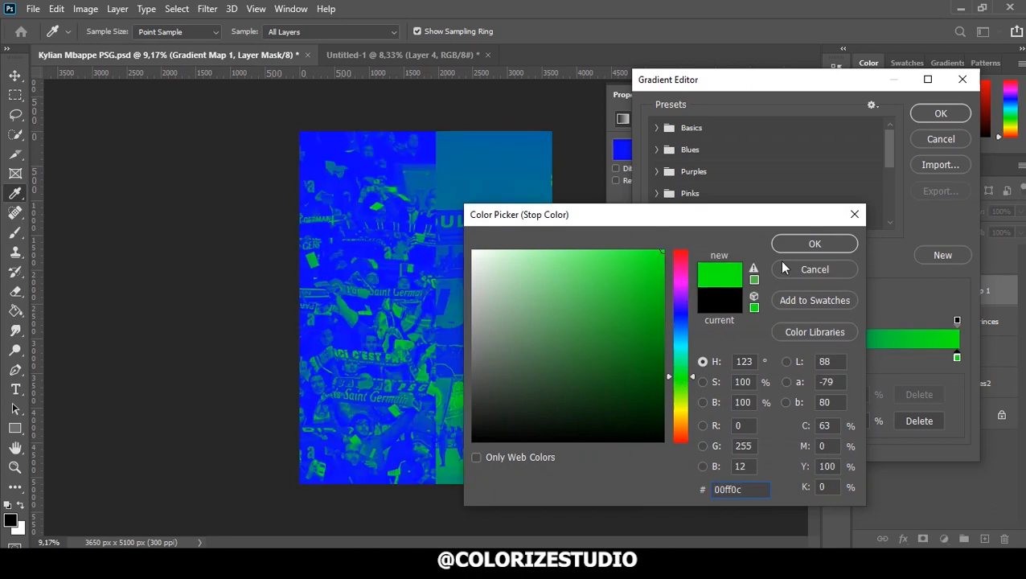
click(815, 246)
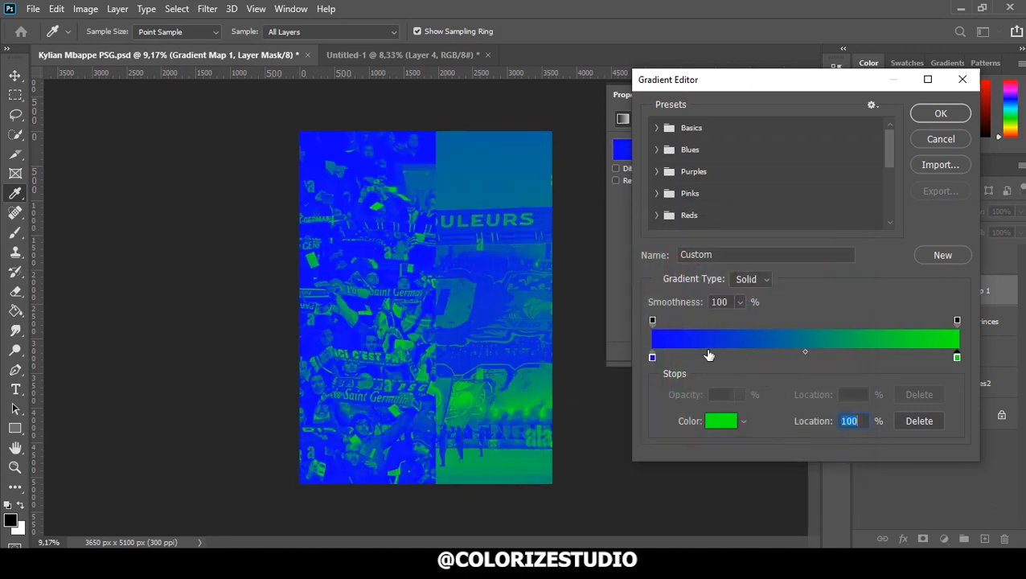
Add a stop about a quarter along the gradient, colour it dark navy 00043b and apply the gradient.
click(731, 354)
click(722, 420)
click(681, 315)
drag(646, 389, 625, 413)
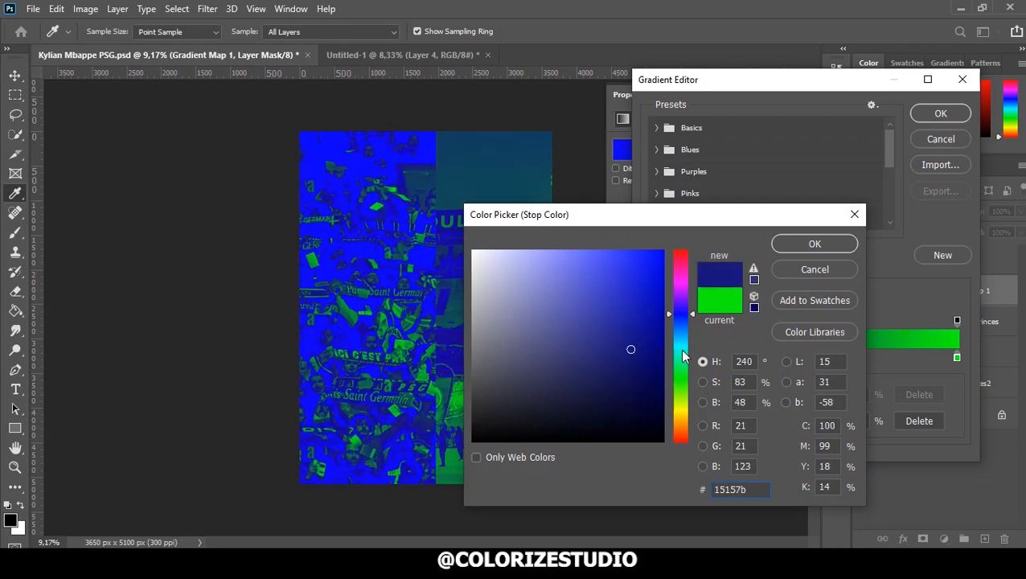
click(681, 346)
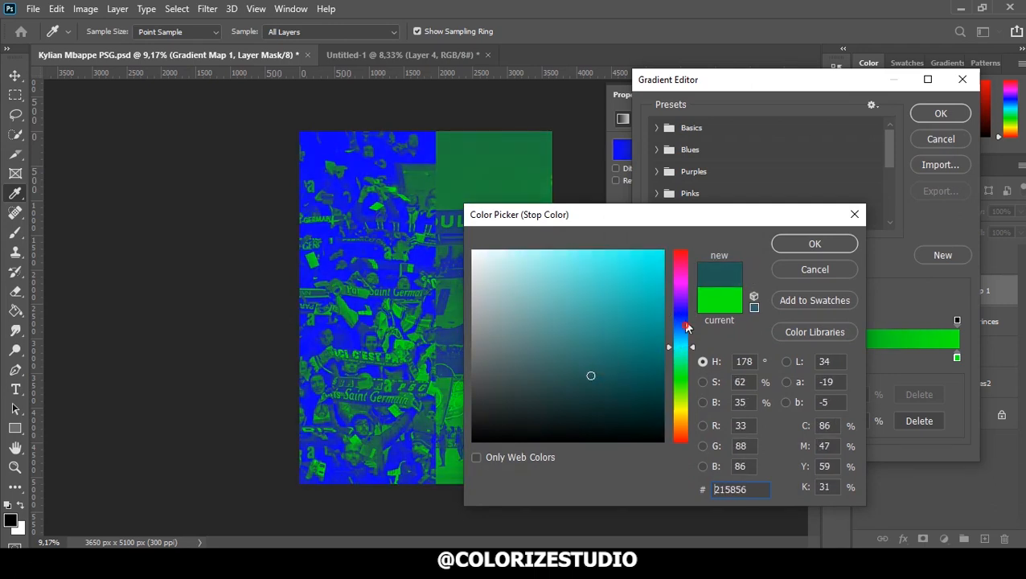
click(681, 316)
drag(614, 375, 663, 398)
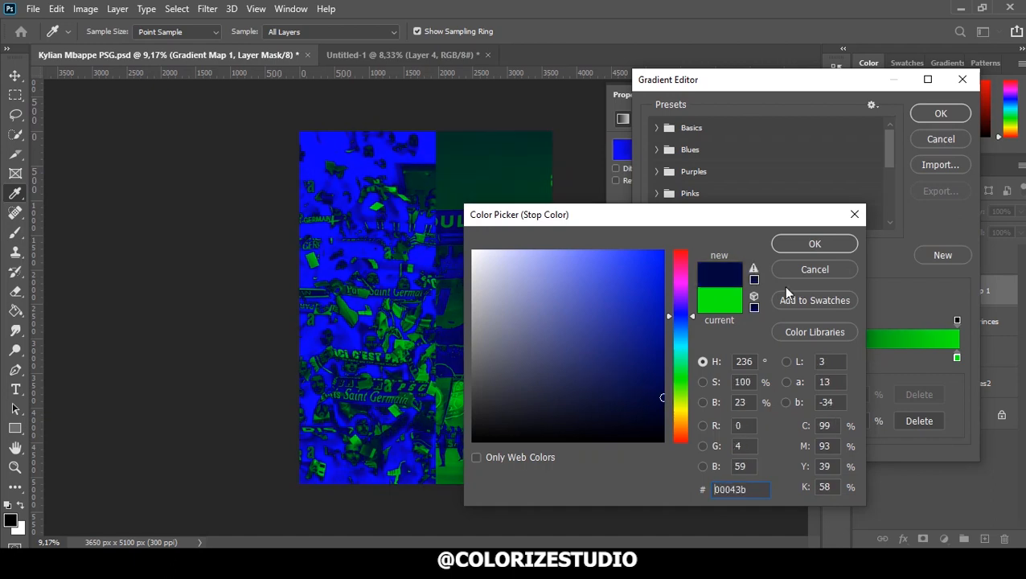
click(815, 244)
click(939, 114)
Scale the Stadion Parc des Princes2 photo to 142.67% and reposition it behind the poster's right half.
key(v)
click(525, 258)
drag(524, 258, 519, 307)
scroll(521, 309, down, 3)
drag(653, 444, 757, 510)
drag(486, 339, 486, 319)
key(Return)
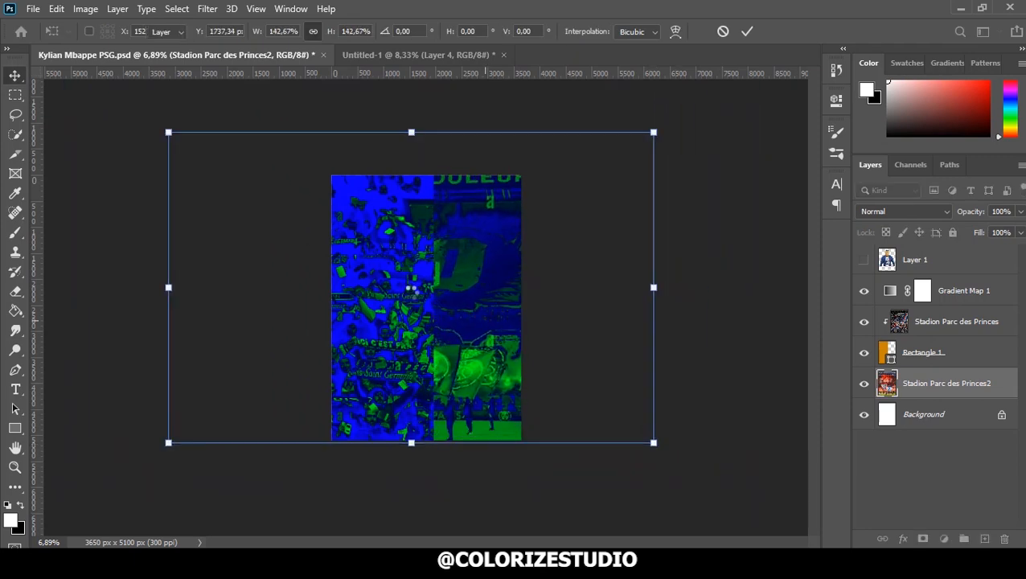
scroll(438, 291, up, 4)
Try a light blue, 9ca5ff, as the end colour of the gradient map.
double_click(890, 291)
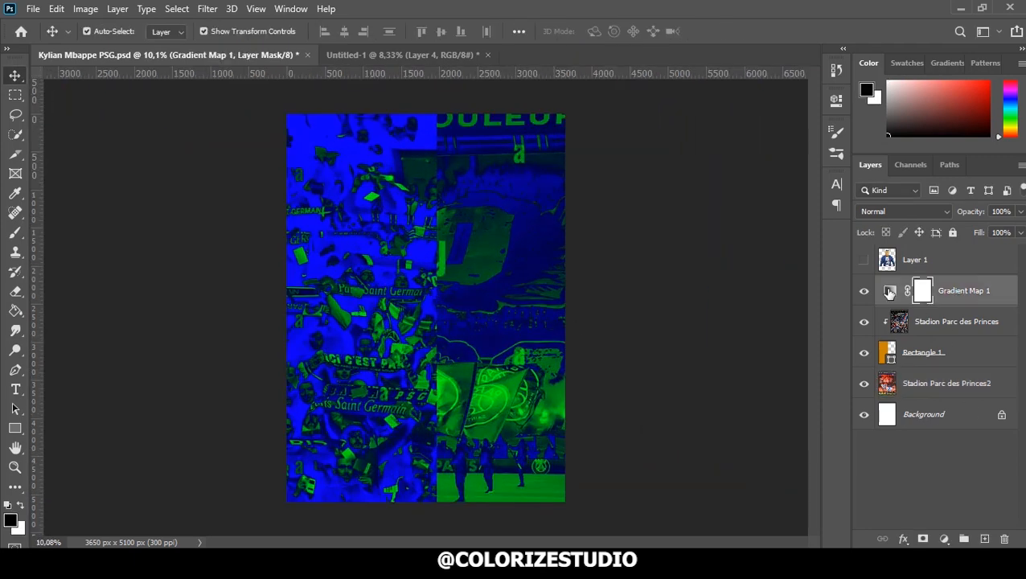
click(739, 149)
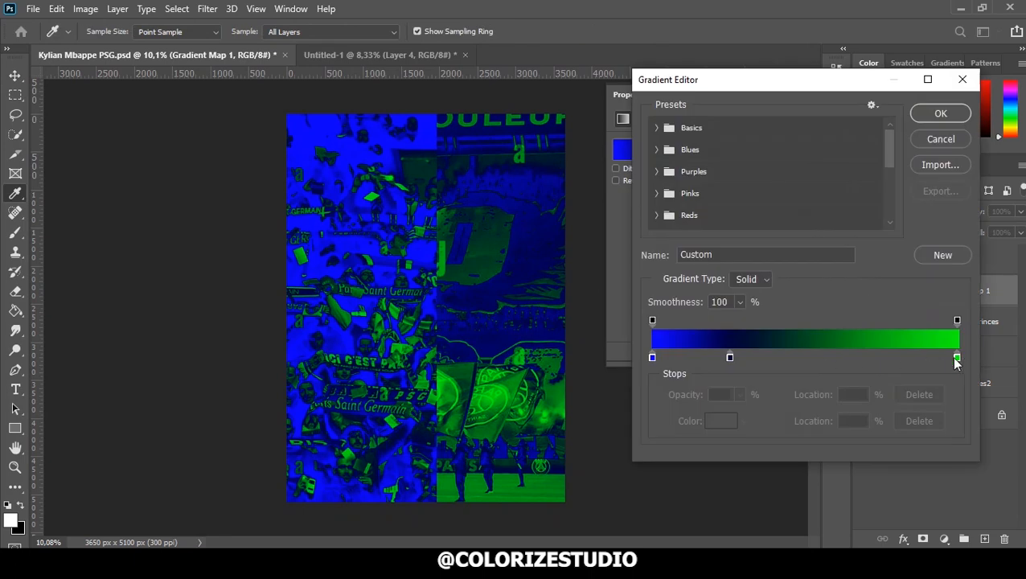
click(929, 143)
click(773, 152)
click(725, 422)
mouse_move(682, 305)
mouse_down()
mouse_move(678, 280)
mouse_move(678, 318)
mouse_up()
drag(569, 272, 547, 250)
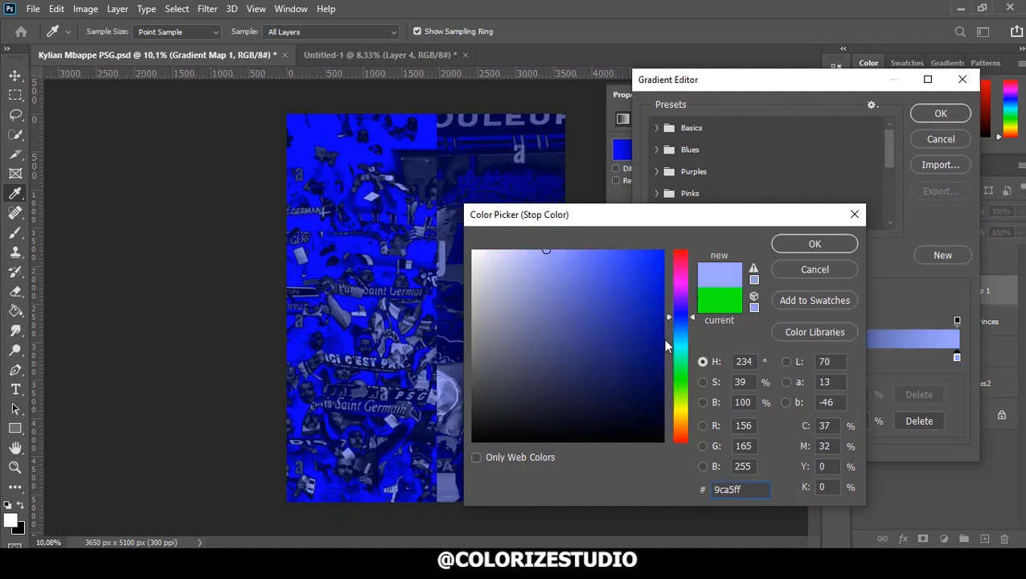
Return the gradient map's end colour to bright green and apply the gradient.
click(680, 380)
click(681, 414)
click(659, 258)
drag(659, 258, 666, 249)
drag(683, 328, 681, 374)
click(787, 244)
click(940, 113)
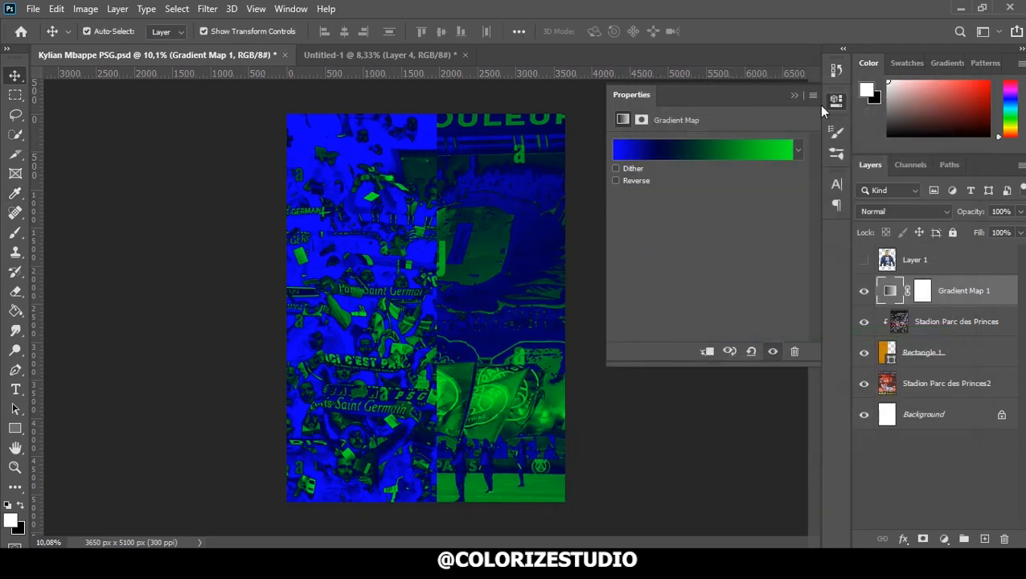
click(794, 94)
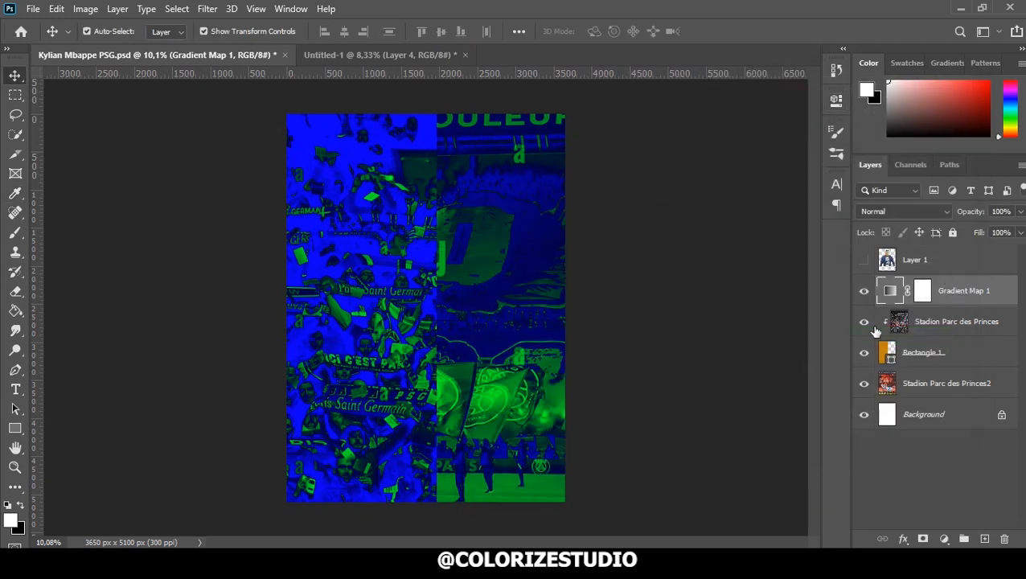
Draw a rectangle about 2019 x 3001 px above the gradient map and move it near the canvas's upper-left corner.
click(15, 428)
drag(312, 135, 467, 363)
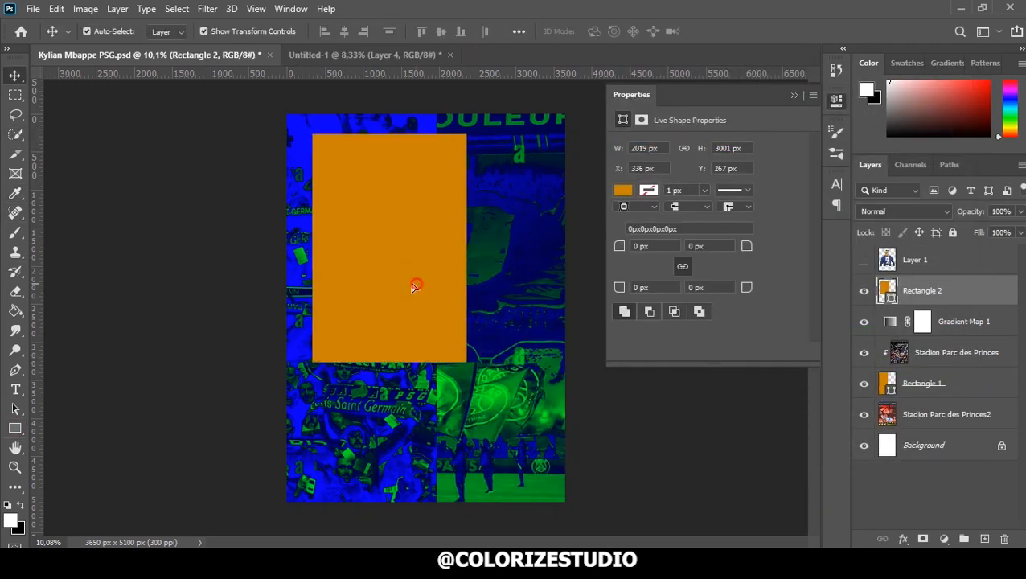
drag(415, 286, 399, 276)
click(794, 96)
Hide Layer 4 and Layer 3 in the Untitled-1 document and copy its Kylian Mbappe PSG3 photo into the poster.
click(530, 561)
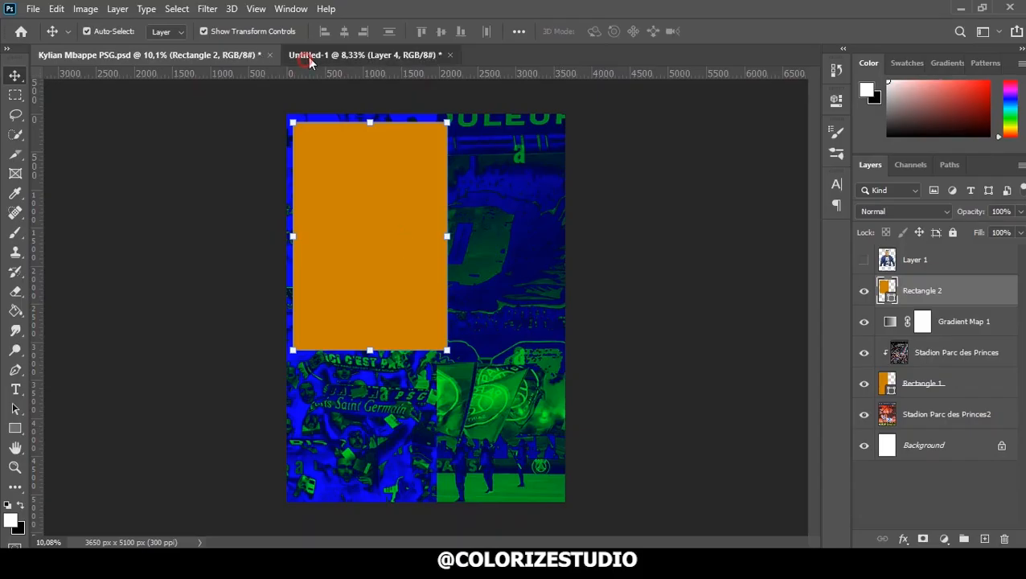
click(362, 54)
click(864, 260)
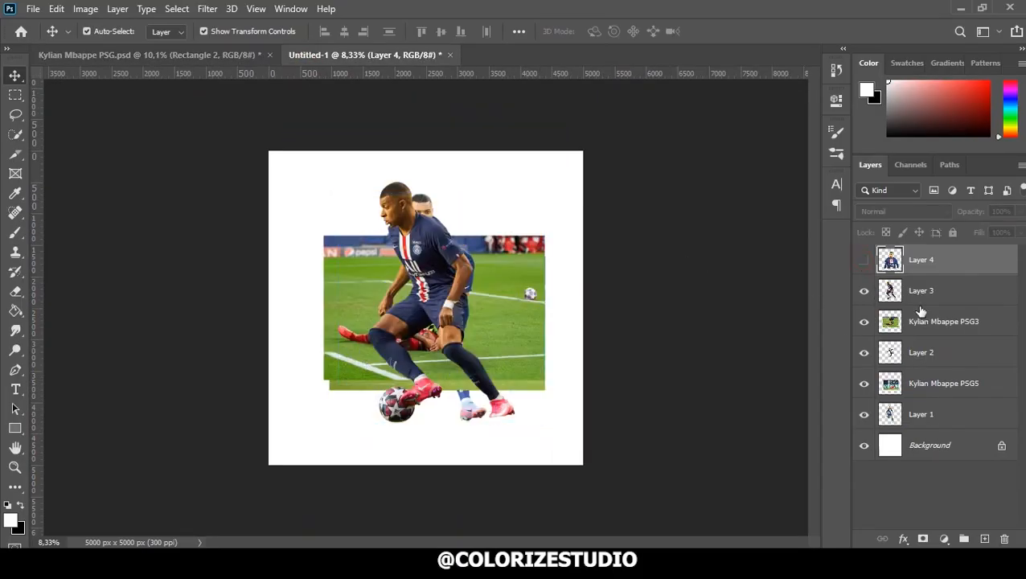
click(864, 291)
drag(517, 297, 407, 236)
Enlarge the Kylian Mbappe PSG3 photo over Rectangle 2 and clip it to that rectangle.
drag(522, 142, 639, 103)
drag(462, 190, 444, 229)
right_click(905, 290)
click(918, 288)
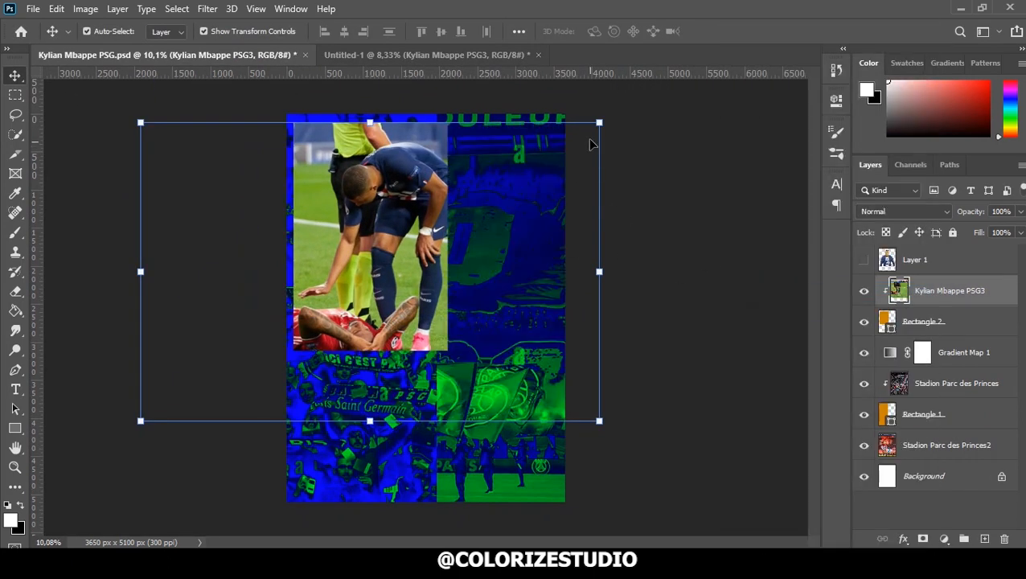
Scale the clipped Kylian Mbappe PSG3 photo to 92.97% and adjust its position inside the rectangle.
click(599, 123)
drag(601, 123, 583, 132)
drag(400, 198, 401, 180)
click(660, 229)
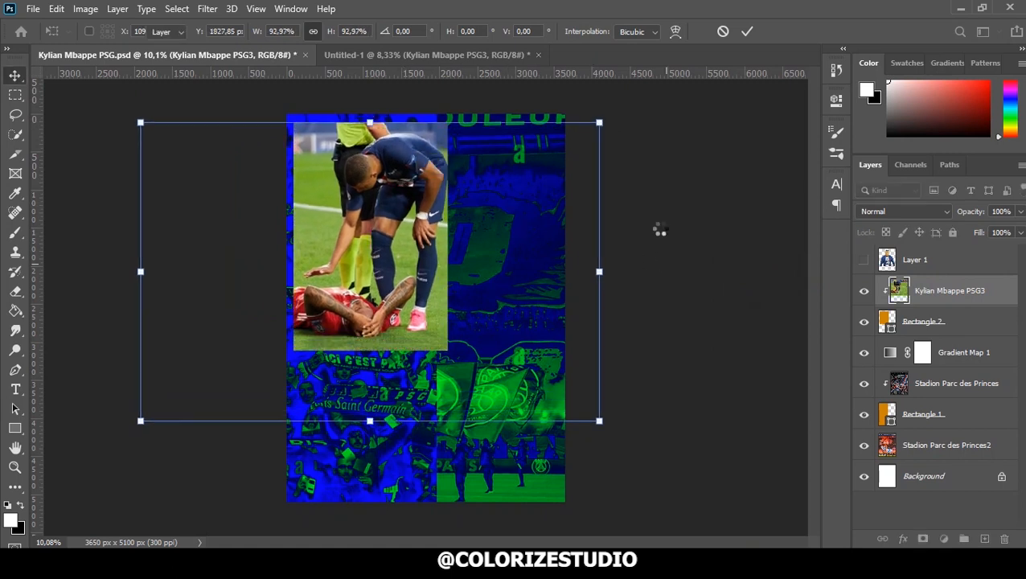
Draw a third rectangle overlapping the lower-right part of the Kylian Mbappe PSG3 photo.
click(15, 428)
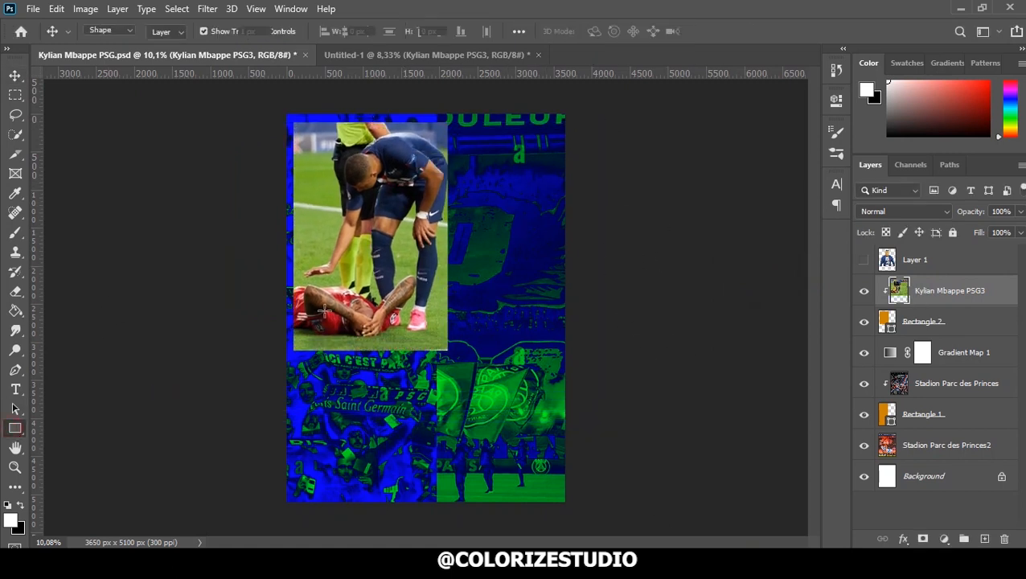
drag(401, 234, 469, 352)
drag(548, 420, 546, 421)
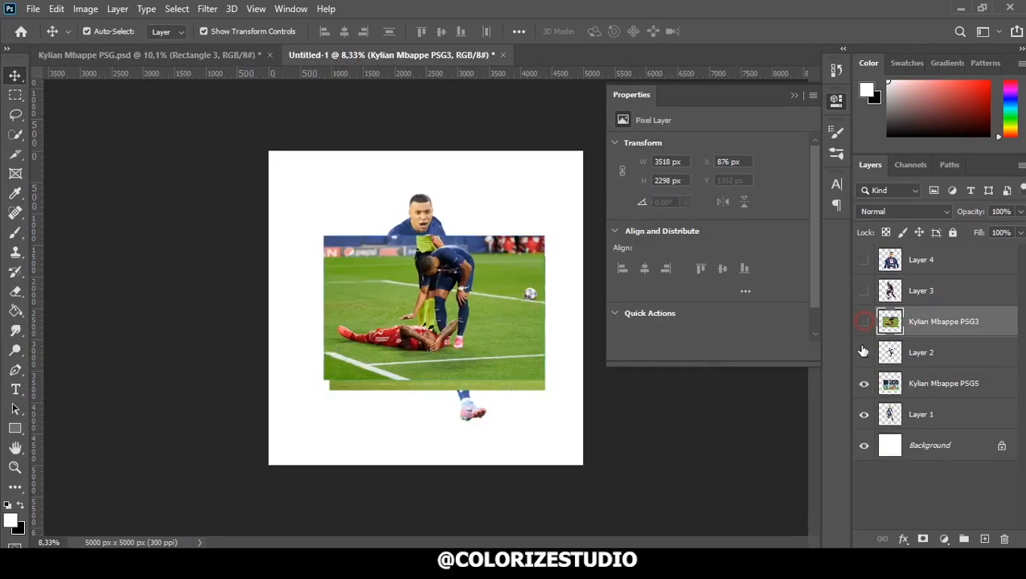
Copy the Kylian Mbappe PSG5 photo from the Untitled-1 document into the poster and place it over Rectangle 3.
click(863, 351)
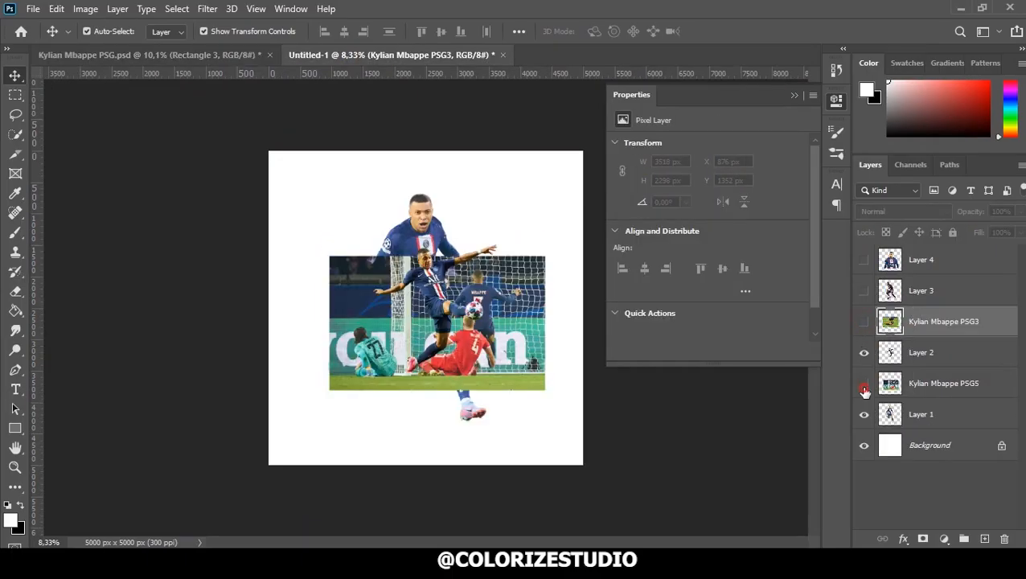
click(864, 384)
click(883, 384)
click(864, 385)
drag(442, 309, 475, 288)
drag(486, 288, 484, 314)
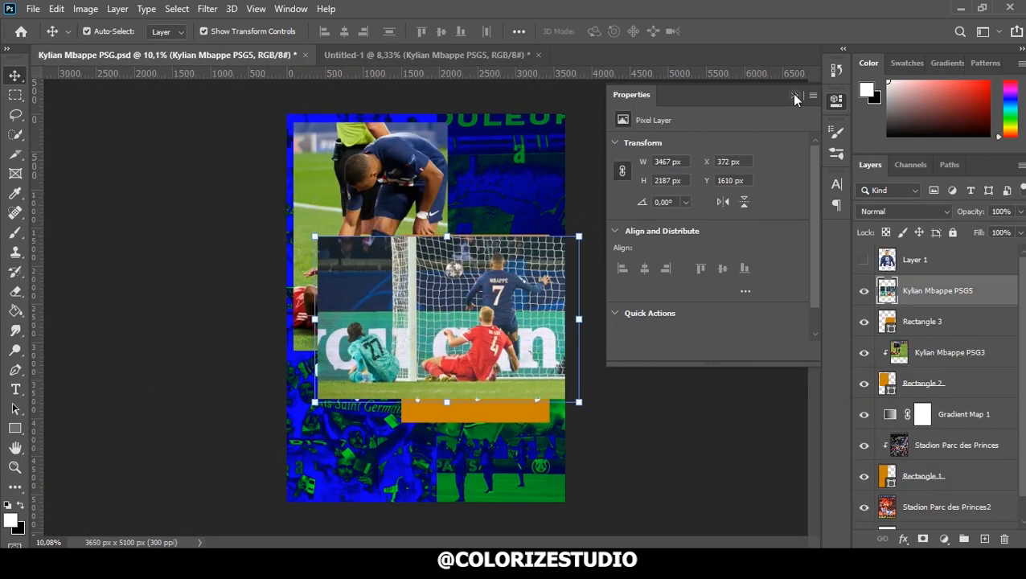
Enlarge the Kylian Mbappe PSG5 photo over Rectangle 3 and clip it to that rectangle.
click(795, 95)
drag(580, 235, 647, 195)
drag(539, 255, 529, 287)
key(Return)
right_click(961, 290)
click(821, 291)
Scale the clipped Kylian Mbappe PSG5 photo to 89.62% and reposition it inside its rectangle.
drag(634, 227, 614, 239)
drag(524, 284, 508, 272)
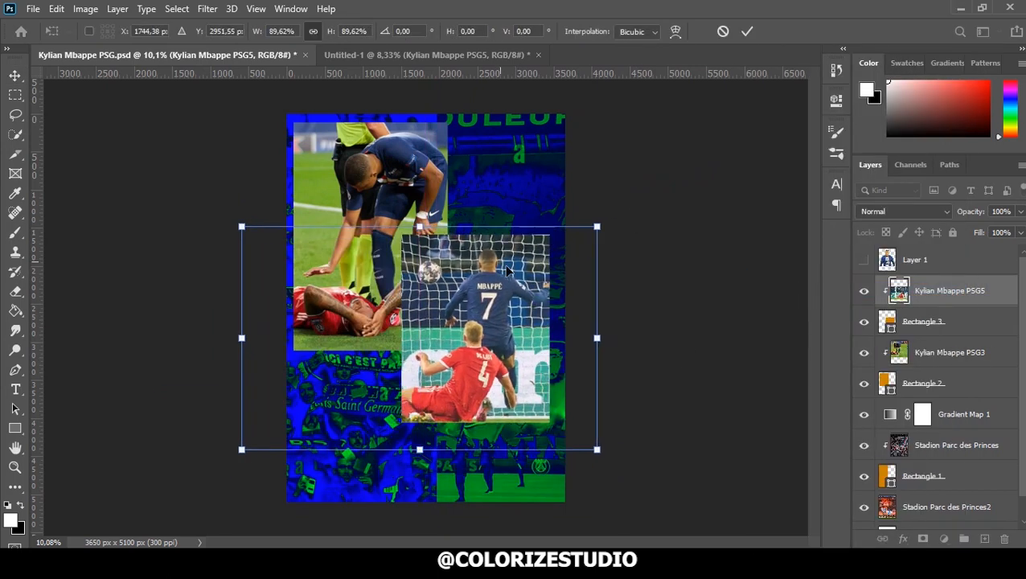
key(Return)
Duplicate Gradient Map 1, place the copy above the Kylian Mbappe PSG5 layer and clip it to Rectangle 3.
key(ctrl+j)
drag(967, 419, 957, 290)
right_click(958, 290)
click(803, 289)
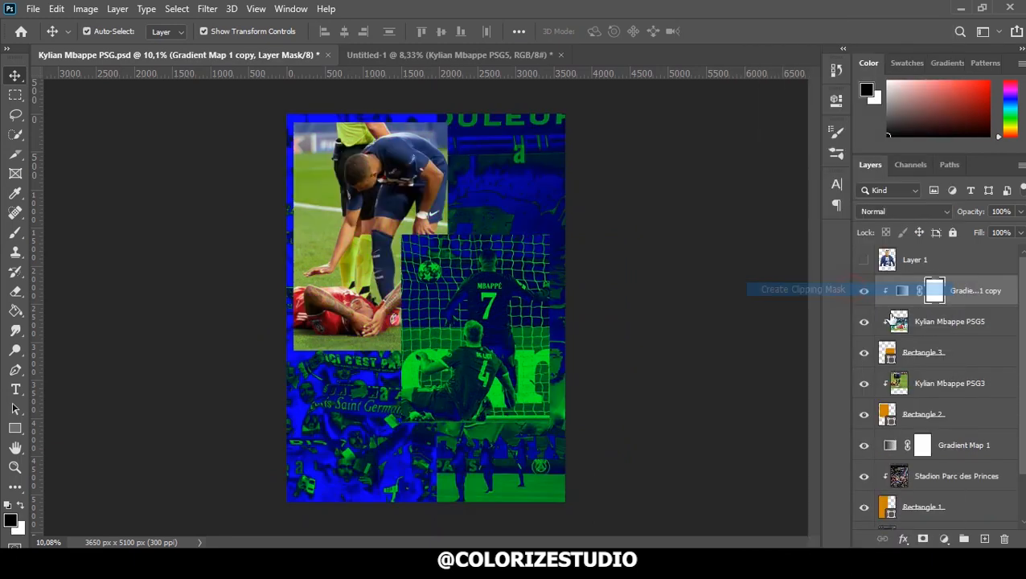
Duplicate the gradient map again, move the copy above the Kylian Mbappe PSG3 layer and clip it there.
key(ctrl+j)
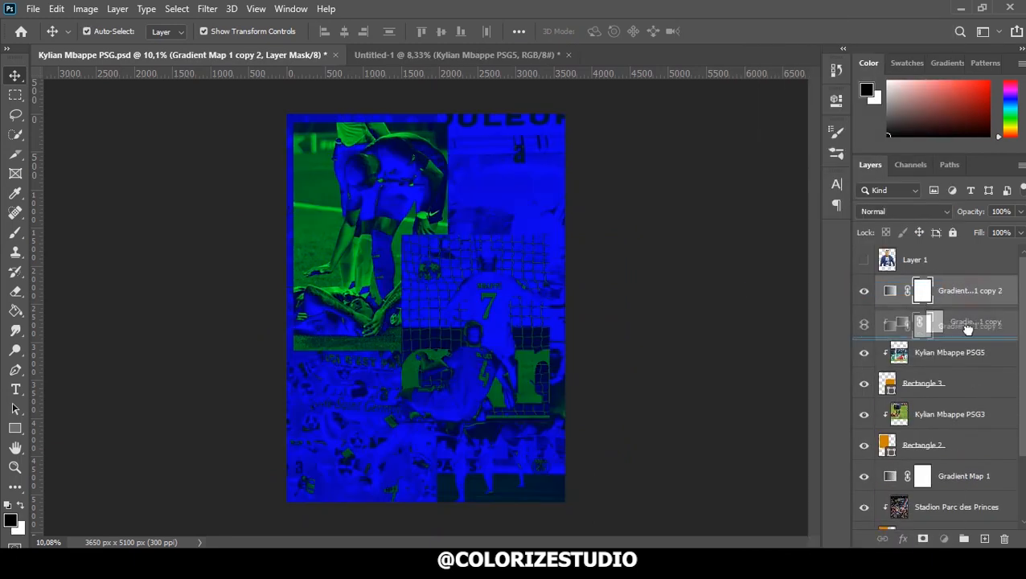
drag(949, 394, 949, 393)
right_click(949, 384)
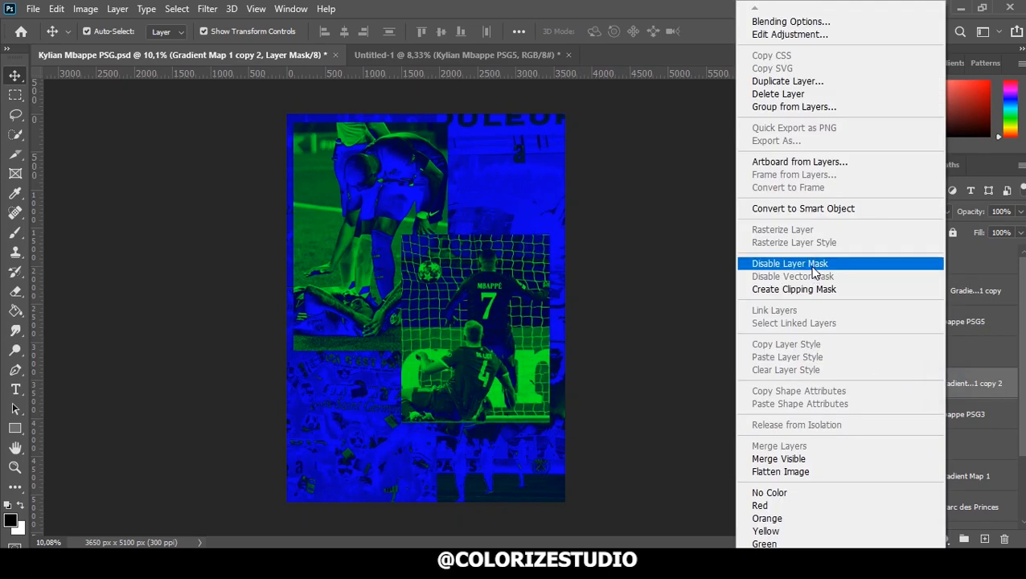
click(805, 289)
Show the player cutout on Layer 1, scale it to 114.48% and reposition it on the poster.
click(864, 260)
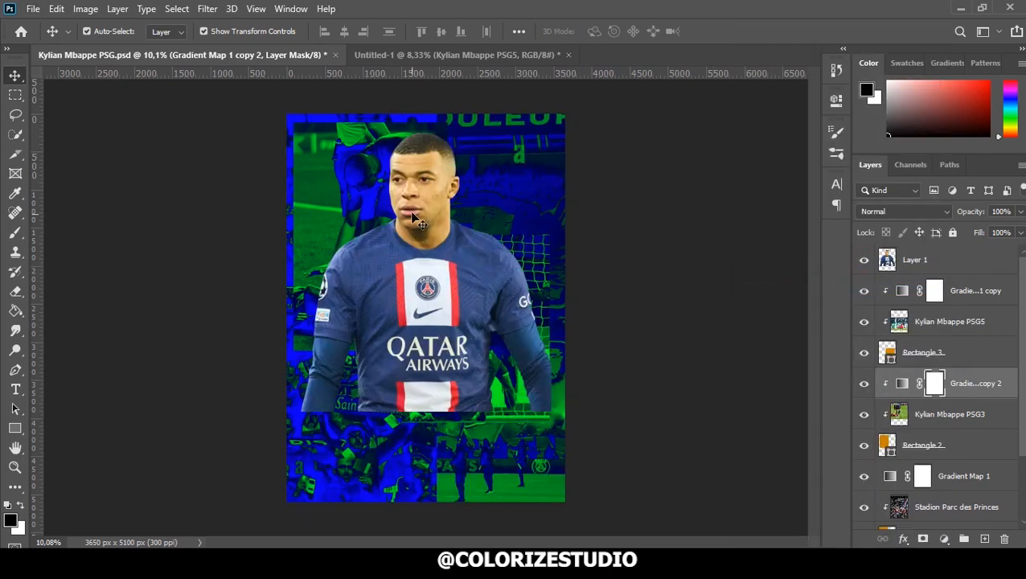
click(413, 218)
drag(551, 133, 569, 113)
drag(430, 176, 430, 185)
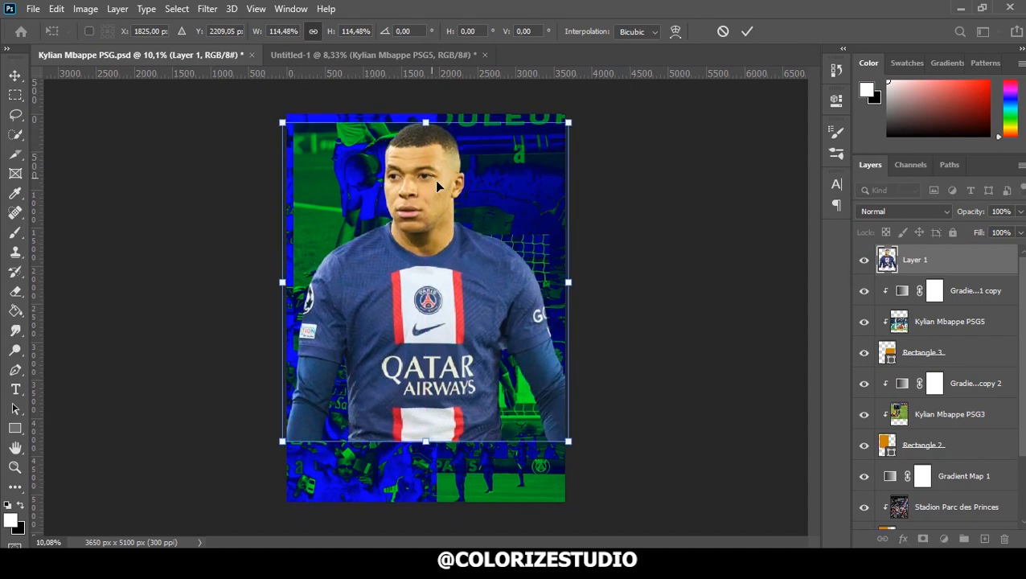
key(Return)
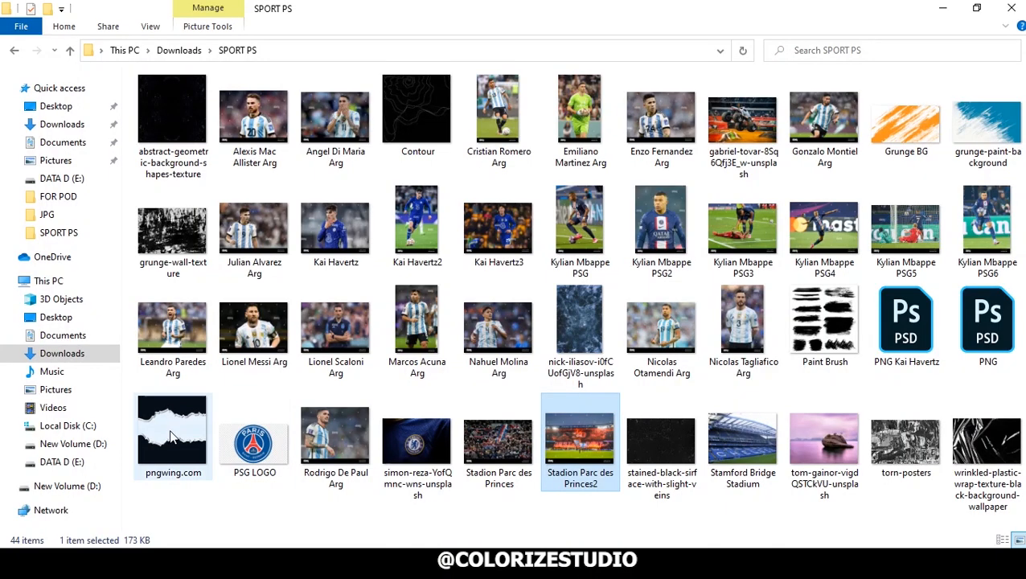
Place the pngwing.com torn-paper image on the poster and position it over the upper part.
drag(183, 430, 584, 519)
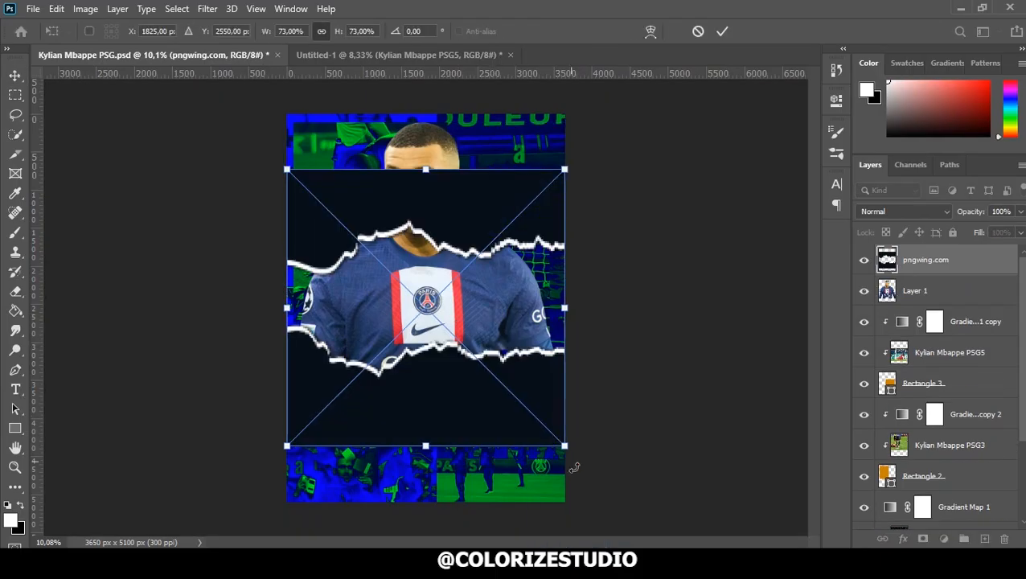
drag(574, 466, 566, 435)
drag(519, 362, 519, 306)
drag(565, 390, 560, 386)
key(Return)
Rasterize the pngwing.com layer and delete its lower torn-paper half with a rectangular selection.
right_click(928, 260)
click(796, 280)
click(16, 95)
drag(255, 225, 665, 474)
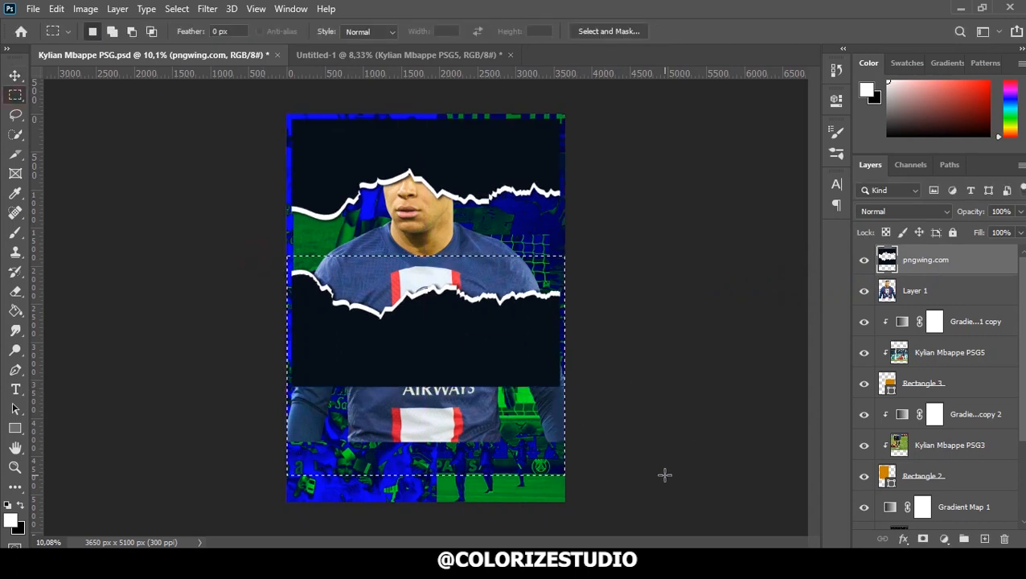
key(Delete)
key(ctrl+d)
Enlarge the remaining torn-paper strip beyond the poster's width and move its layer beneath Layer 1.
key(v)
drag(559, 223, 577, 229)
key(Return)
drag(925, 259, 953, 304)
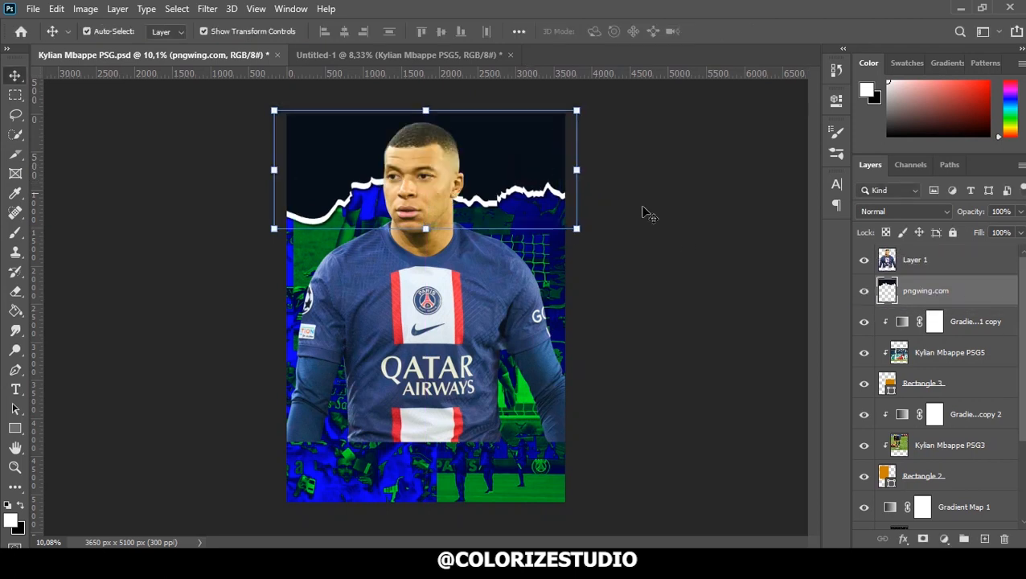
Select the dark area of the pngwing.com layer with Color Range and copy it to a new layer.
drag(15, 134, 74, 160)
key(ctrl+d)
click(173, 8)
click(209, 155)
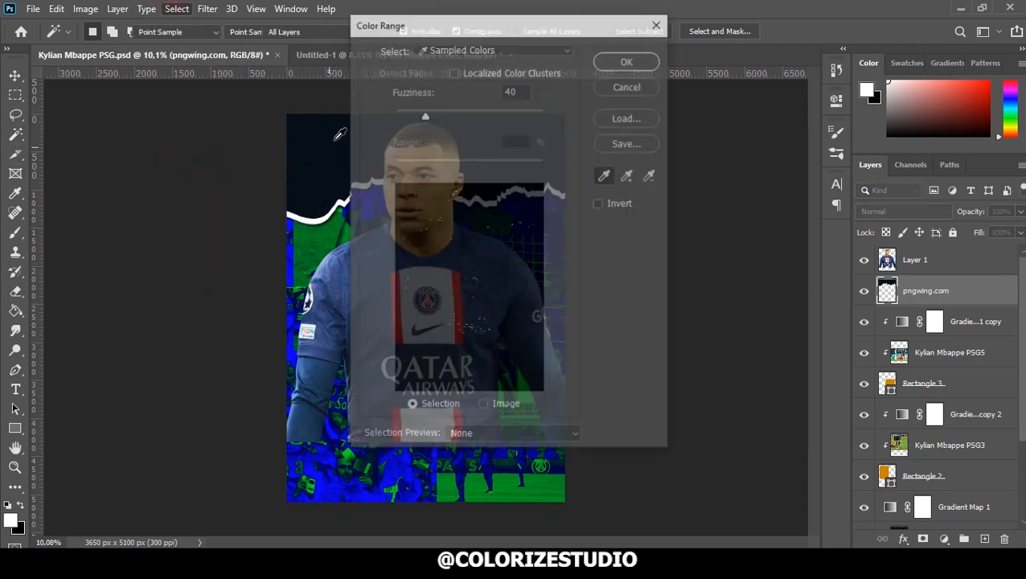
click(333, 132)
key(Return)
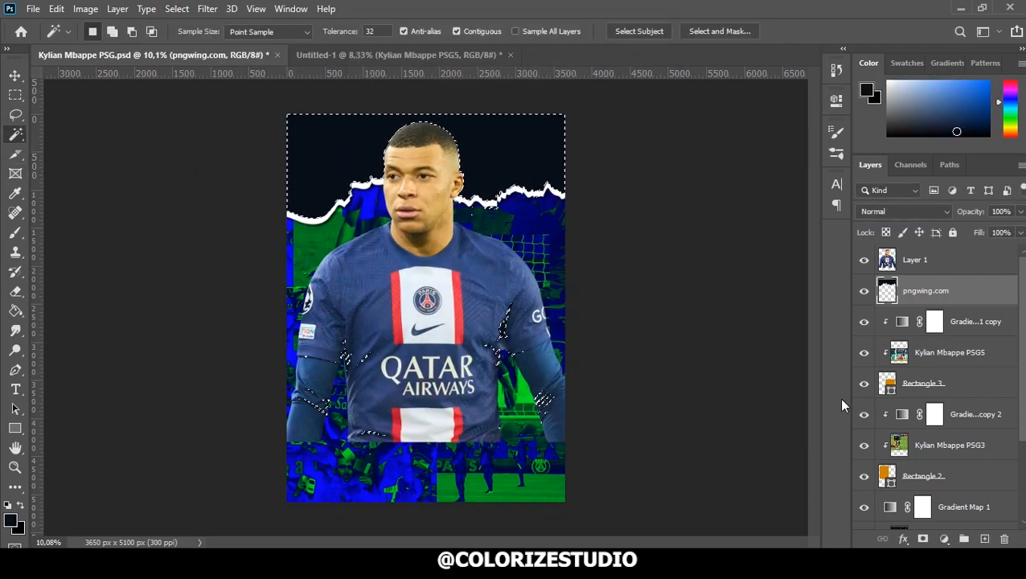
key(ctrl+j)
key(v)
Place the Stadion Parc des Princes image in Untitled-1 and bring it into the poster above Layer 1.
click(316, 55)
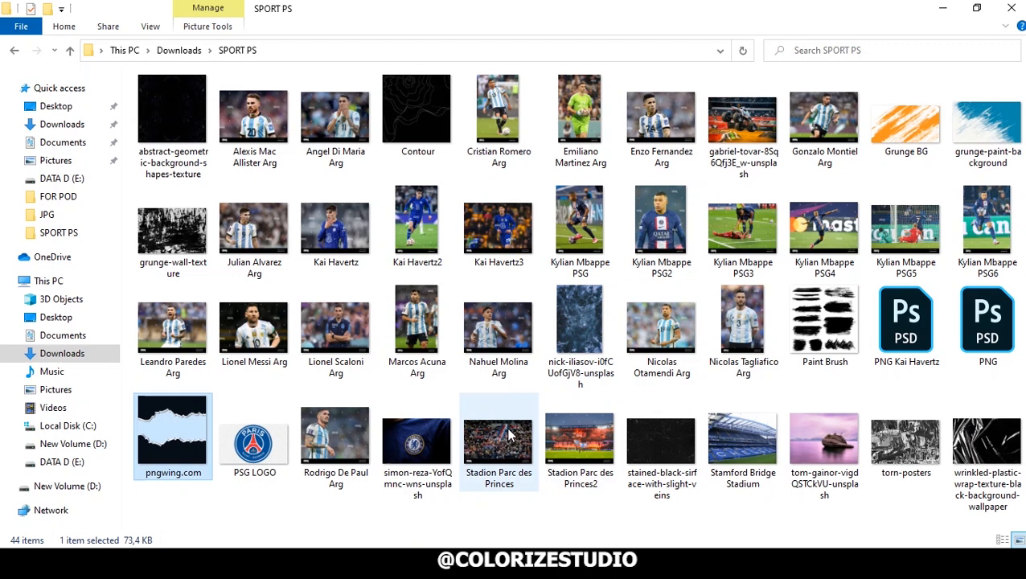
click(507, 435)
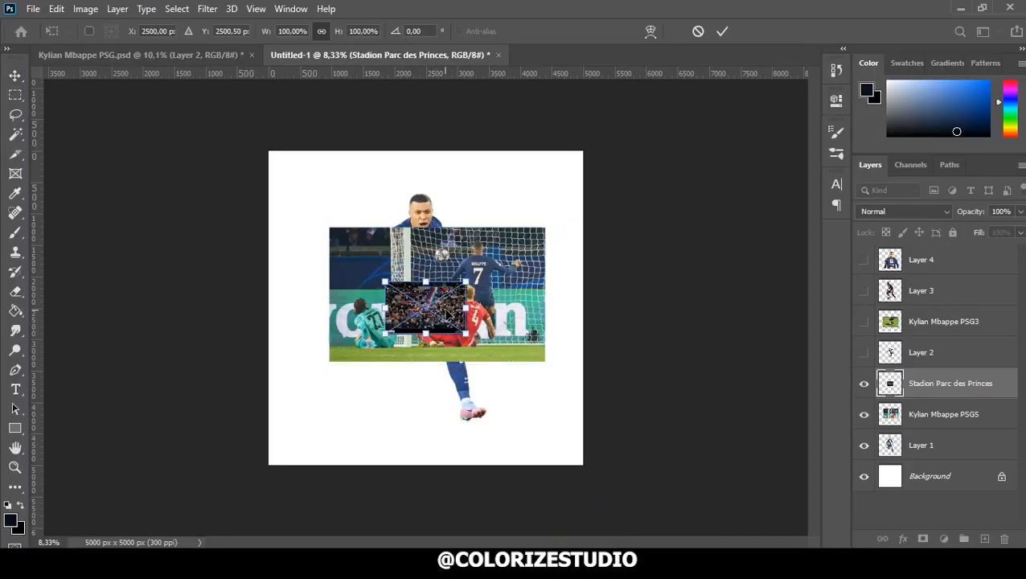
drag(434, 318, 464, 273)
drag(927, 291, 925, 256)
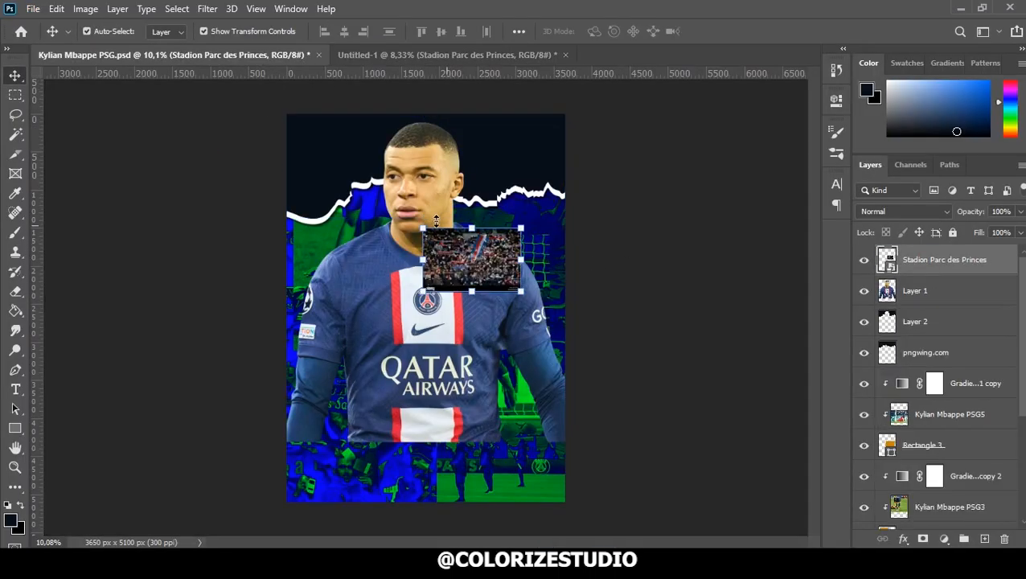
Rasterize the new Stadion Parc des Princes layer and delete the black strip along its bottom edge.
click(15, 97)
key(Delete)
click(499, 218)
right_click(924, 260)
click(769, 283)
key(ctrl+d)
key(v)
Enlarge the Stadion Parc des Princes photo across the poster's top, move it beneath Layer 1 and clip it to Layer 2.
drag(492, 246, 440, 156)
drag(947, 268, 946, 303)
drag(465, 195, 570, 252)
key(Return)
right_click(932, 290)
click(782, 290)
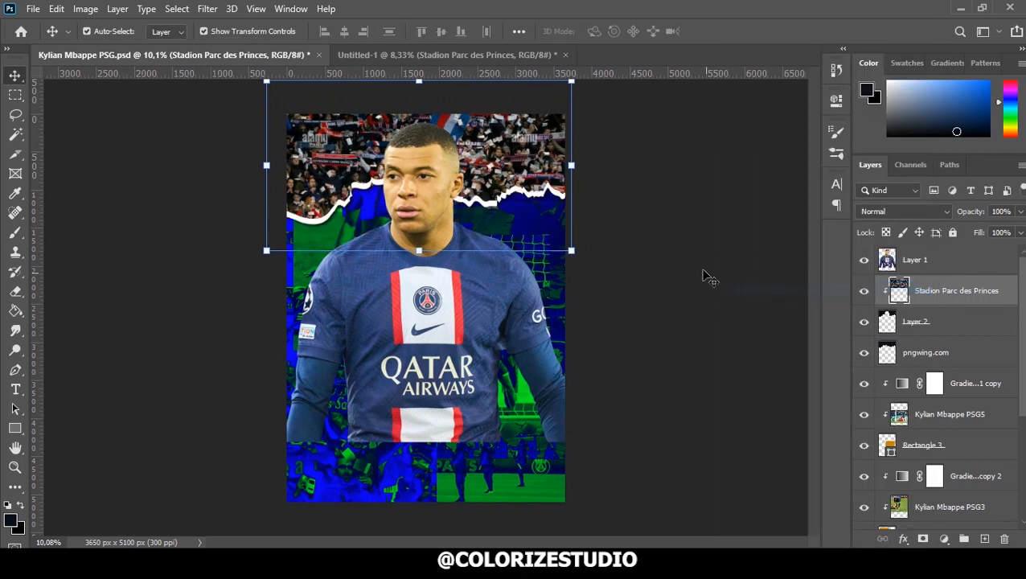
Remove the two alamy watermarks from the stadium crowd photo by filling a rectangular selection around each.
click(14, 95)
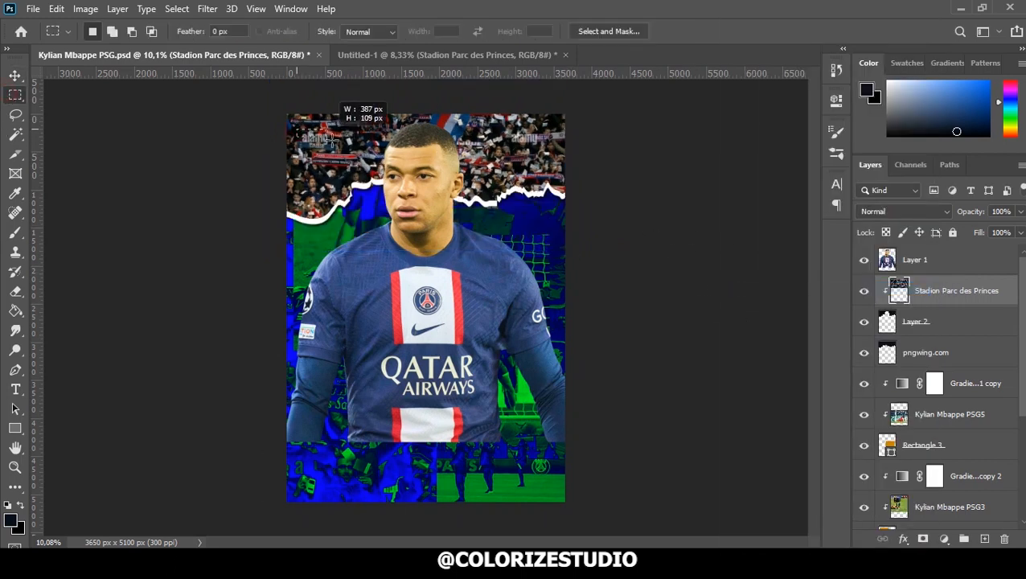
drag(548, 143, 548, 142)
right_click(523, 133)
click(549, 319)
click(608, 133)
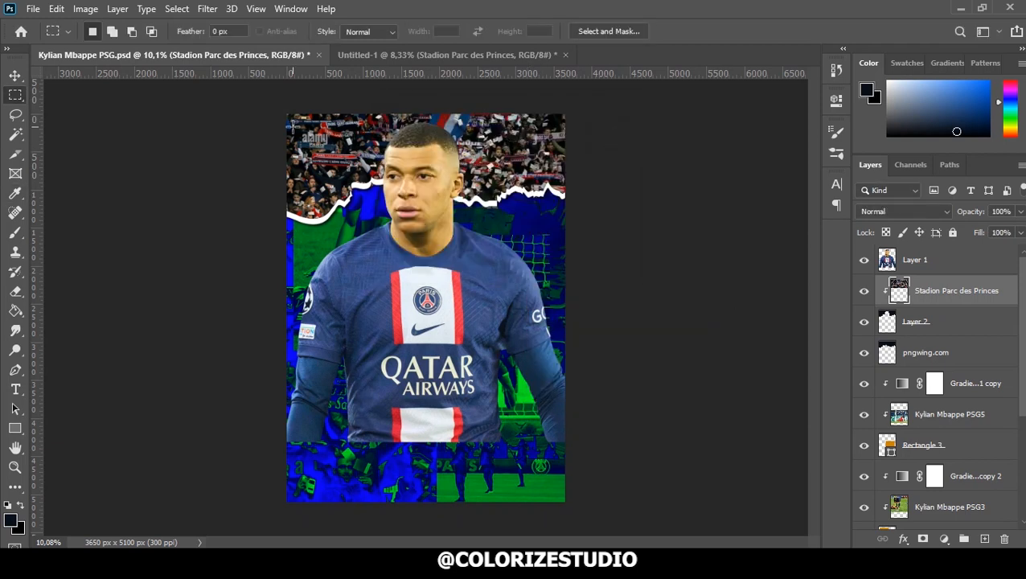
right_click(340, 138)
click(371, 326)
click(613, 130)
key(v)
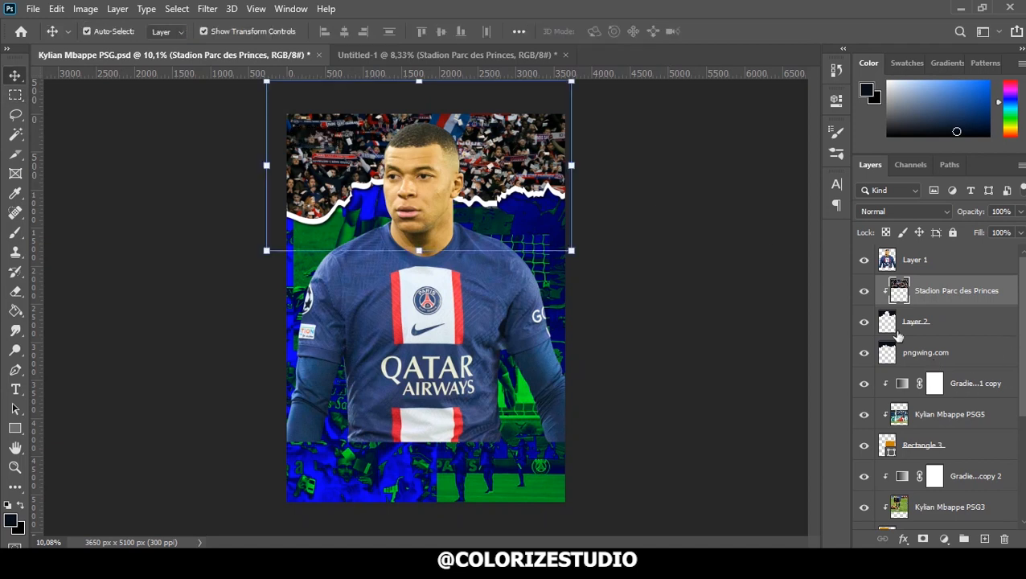
Add a Color Balance adjustment clipped to the Stadion Parc des Princes photo, setting midtone Magenta–Green to -34.
click(944, 539)
click(899, 406)
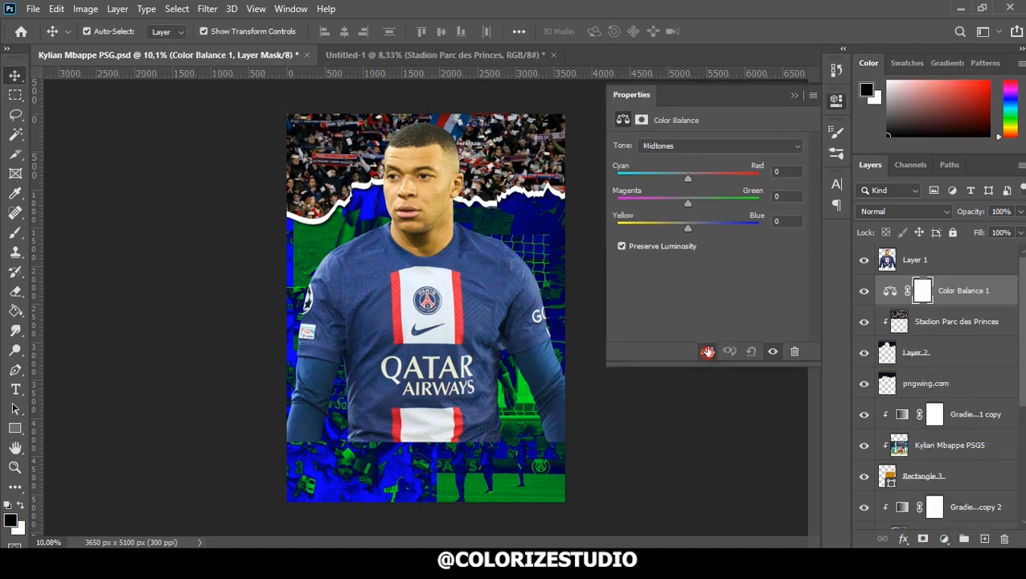
drag(711, 201, 664, 201)
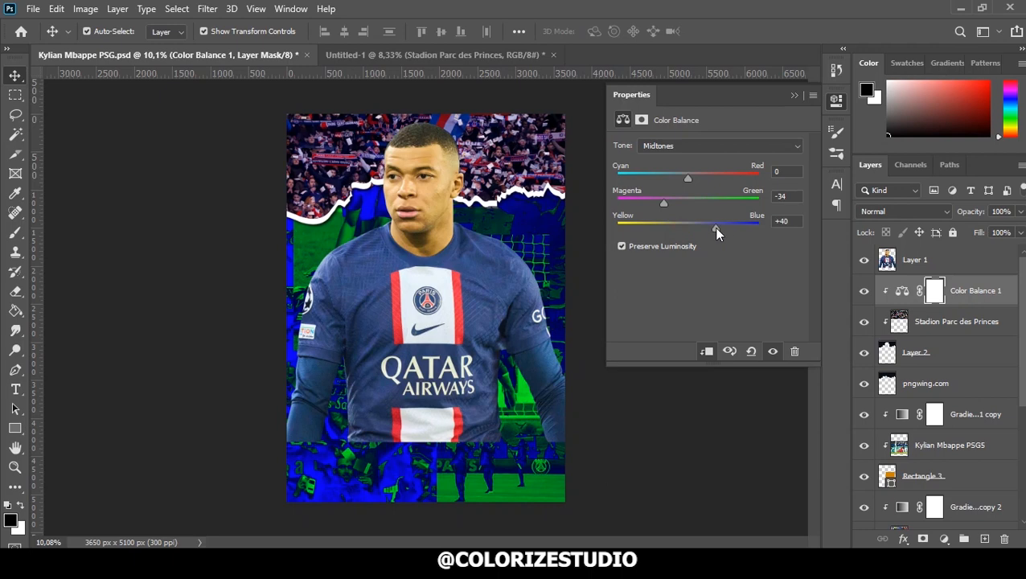
click(795, 96)
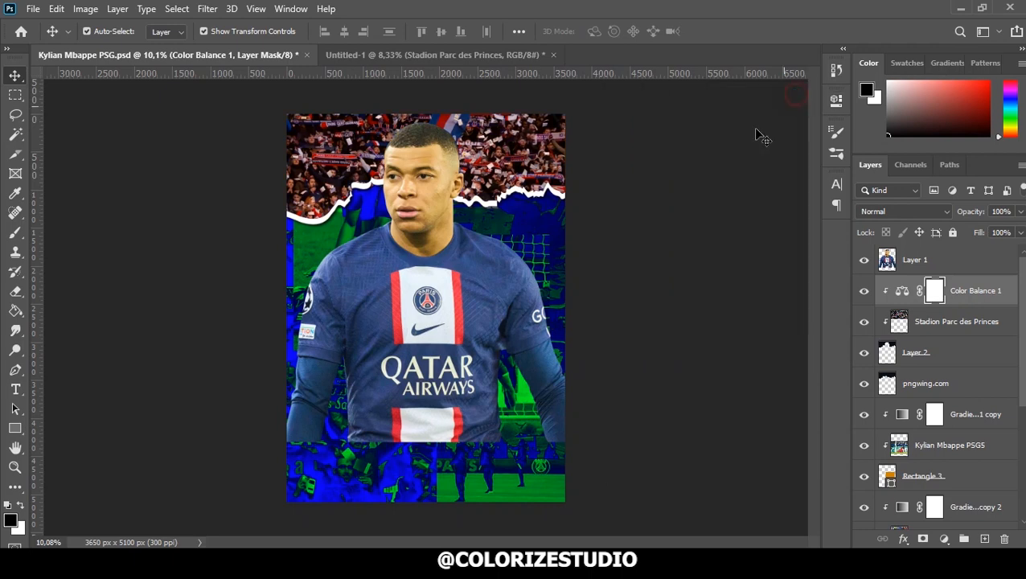
Place the Grunge BG image from the SPORT PS folder on the poster and move its layer above Layer 1.
key(alt+Tab)
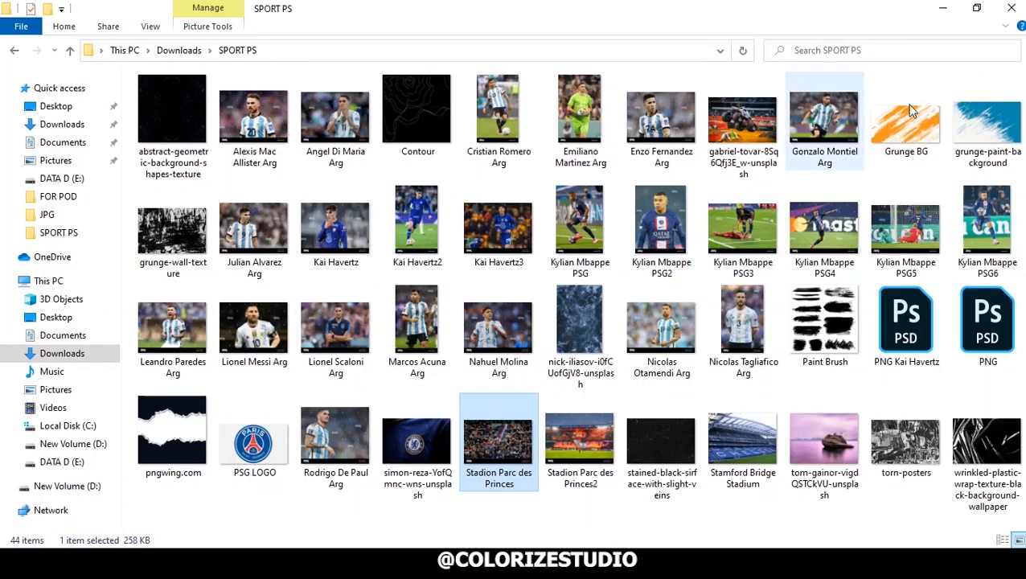
click(971, 127)
mouse_move(919, 129)
mouse_down()
mouse_move(655, 465)
mouse_move(573, 522)
mouse_move(572, 483)
mouse_up()
key(Return)
drag(990, 299, 982, 251)
Rasterize the Grunge BG layer and set its blend mode to Multiply.
right_click(979, 255)
click(865, 283)
click(871, 212)
click(870, 230)
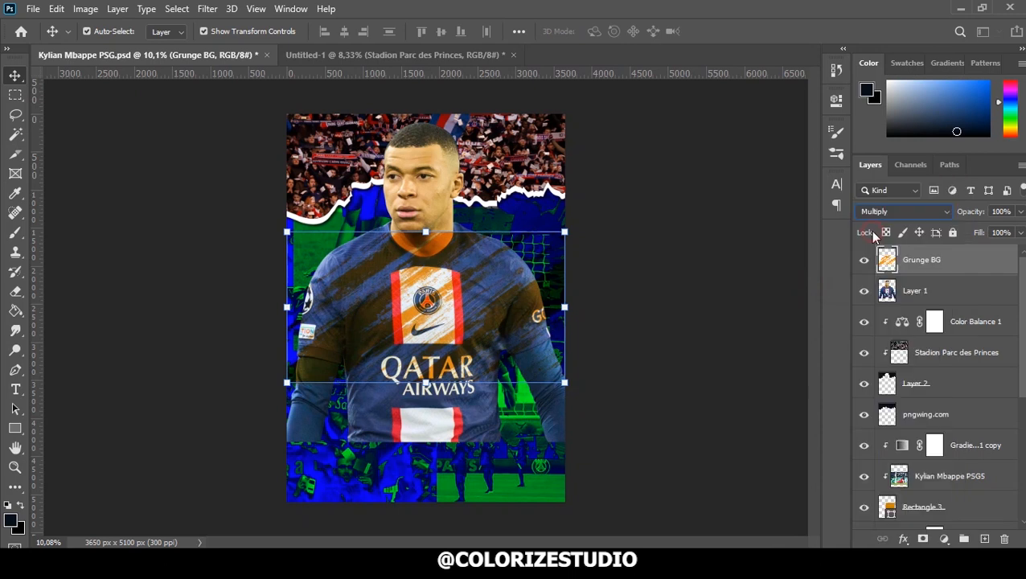
Enlarge the Grunge BG texture beyond the poster's width and move it down over the player's shirt.
drag(565, 232, 618, 204)
drag(524, 288, 525, 337)
key(Return)
Add a layer mask to Grunge BG and fade its upper part with a black-to-white gradient.
click(923, 539)
right_click(15, 310)
click(65, 309)
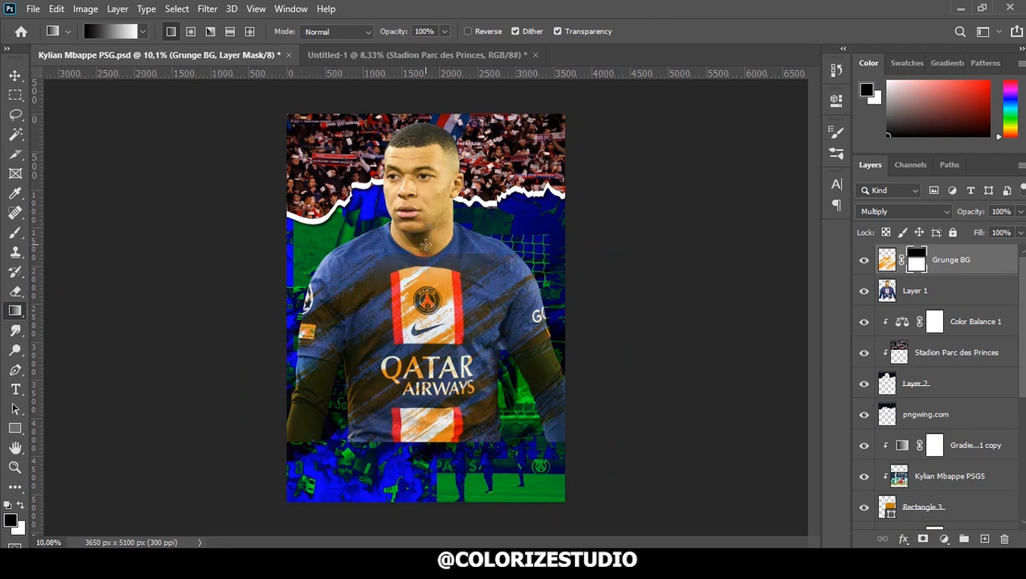
key(v)
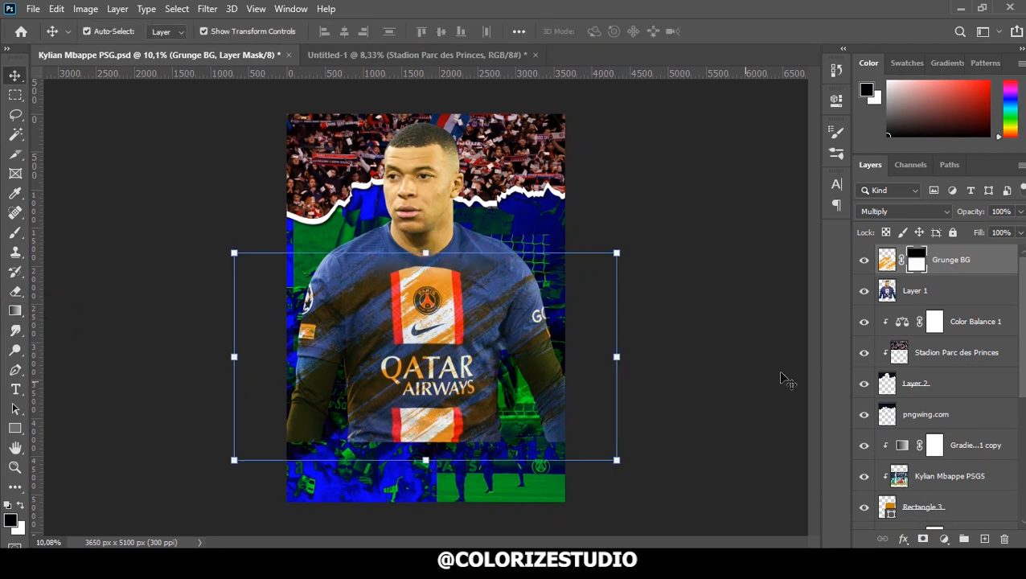
click(735, 97)
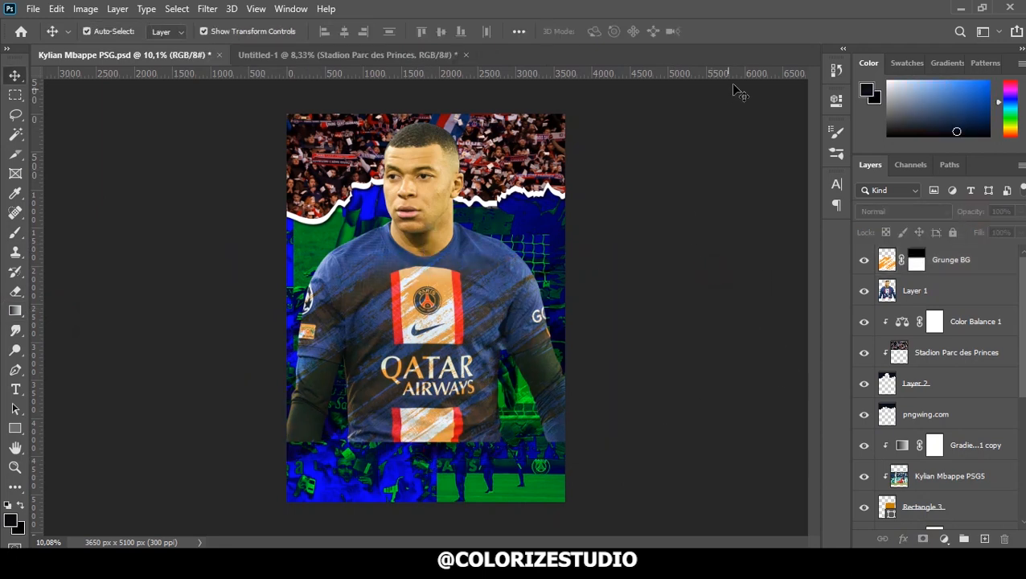
Open Layer 1 in Camera Raw and set Exposure +0,65, Contrast +18, Highlights +23, Shadows -68 and Whites +18.
click(954, 290)
click(208, 8)
key(Escape)
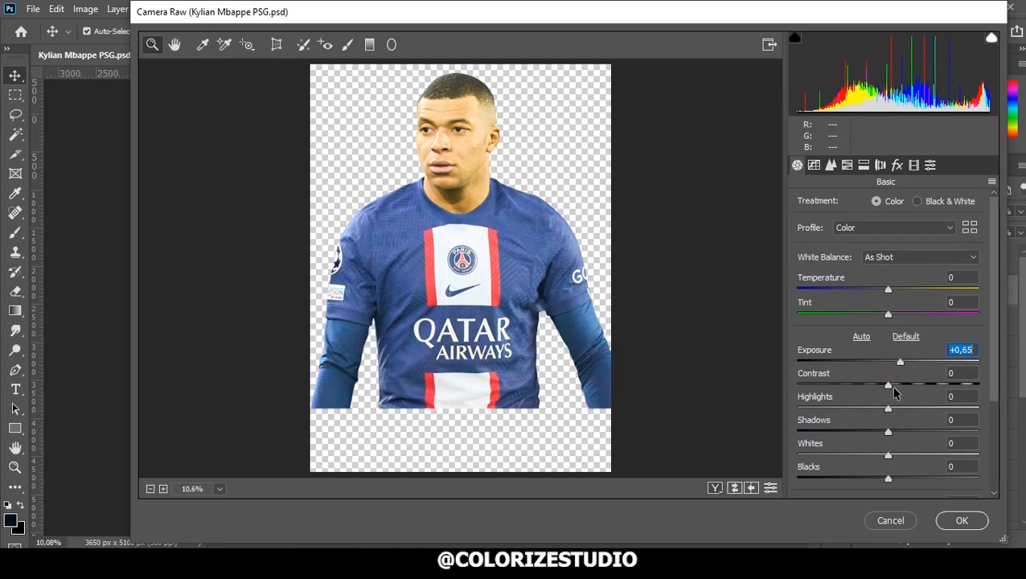
drag(895, 391, 827, 432)
drag(888, 455, 911, 452)
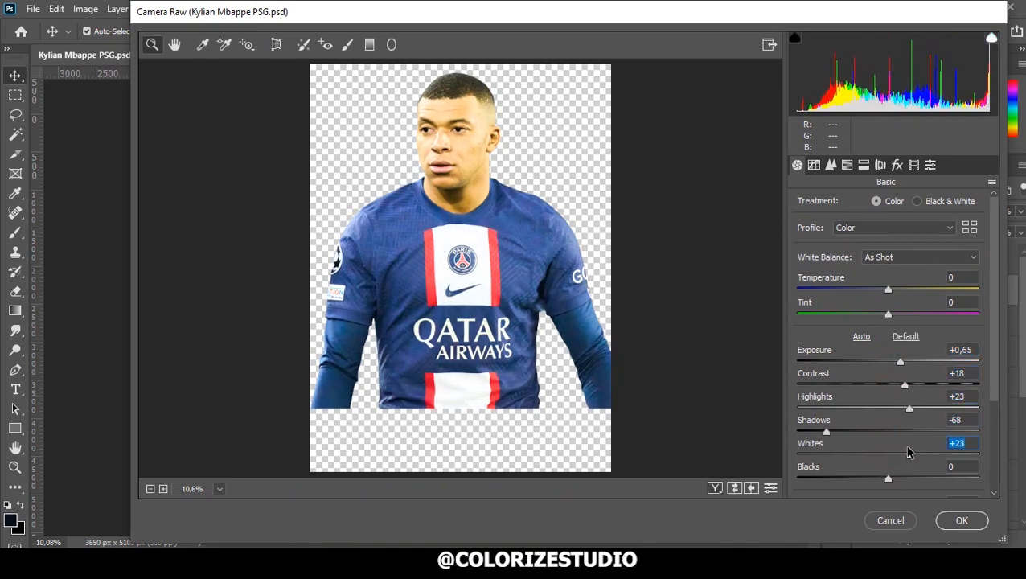
Set Texture to +33, Clarity to +19 and Dehaze to +21, and apply the Camera Raw filter.
scroll(939, 429, down, 3)
drag(888, 405, 917, 427)
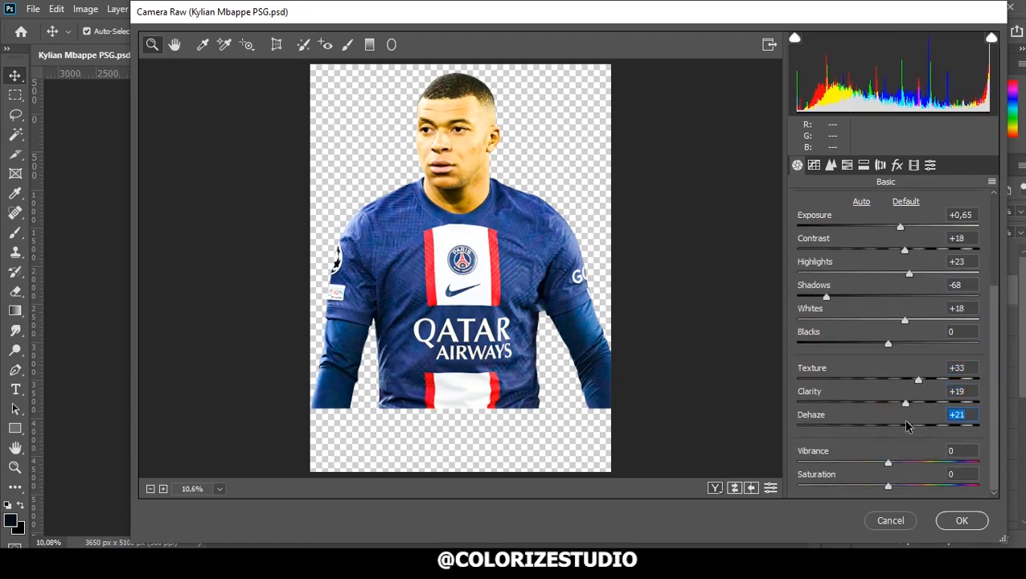
key(Return)
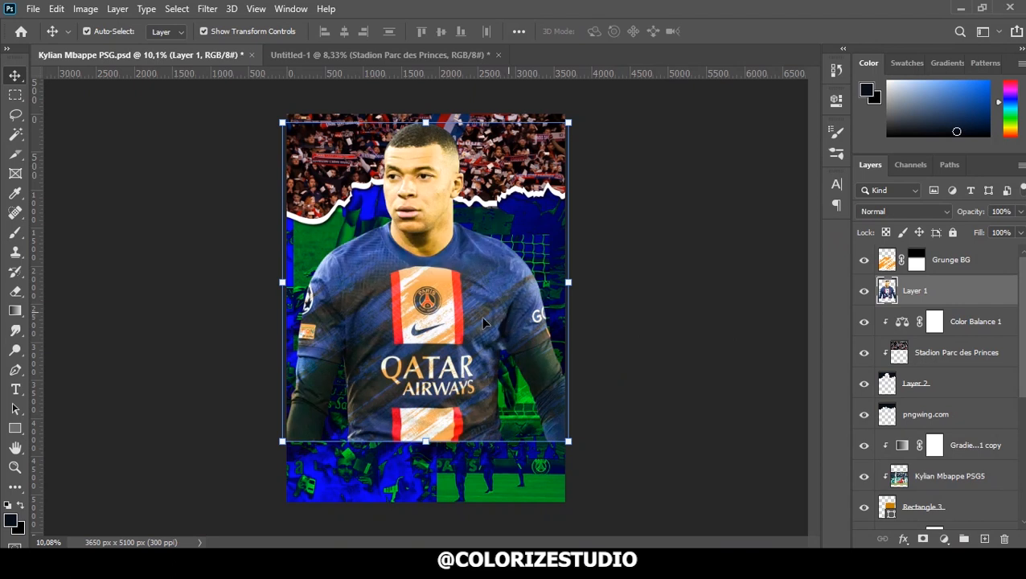
Move the Grunge BG texture to the poster's lower-left corner at 75% opacity and select its layer mask.
click(964, 264)
key(ctrl+t)
drag(478, 319, 297, 458)
key(Return)
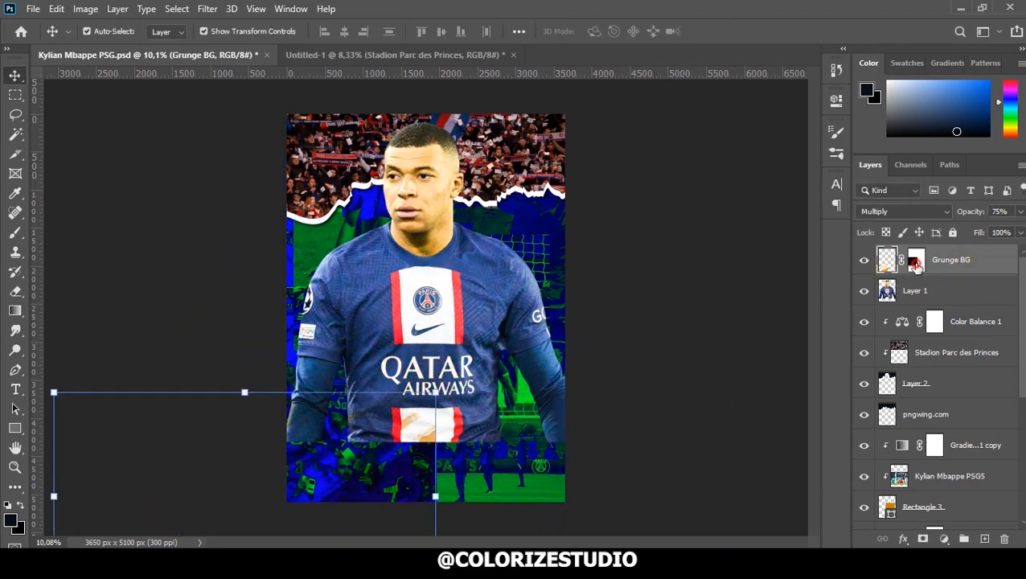
click(916, 263)
key(b)
right_click(463, 253)
scroll(572, 460, up, 2)
key(s)
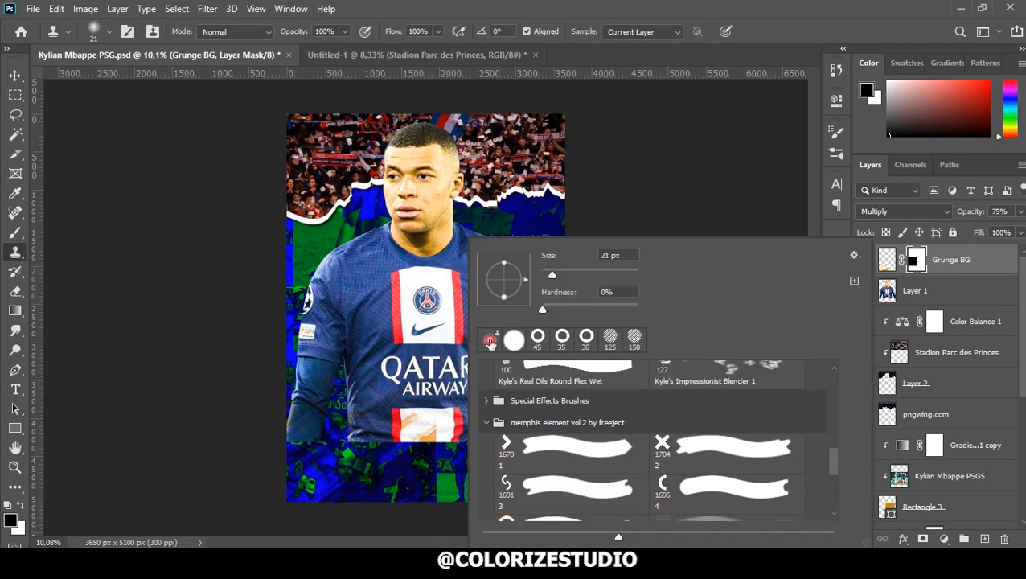
scroll(573, 461, up, 5)
drag(834, 431, 834, 371)
click(534, 395)
click(798, 28)
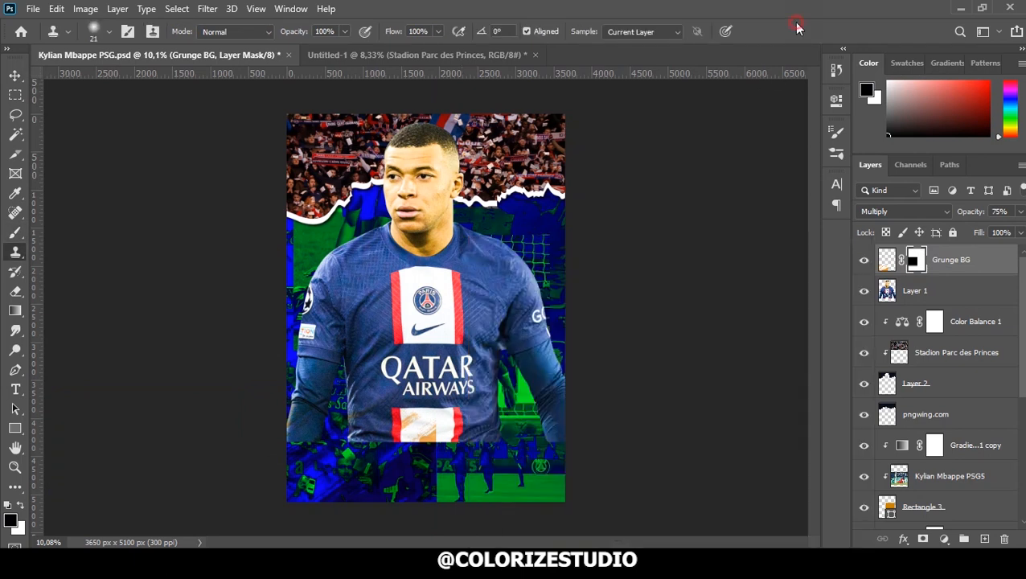
Paint black on the Grunge BG layer mask with an 800 px Soft Round brush to hide the texture near the poster's lower middle.
key(b)
right_click(416, 251)
drag(788, 463, 700, 402)
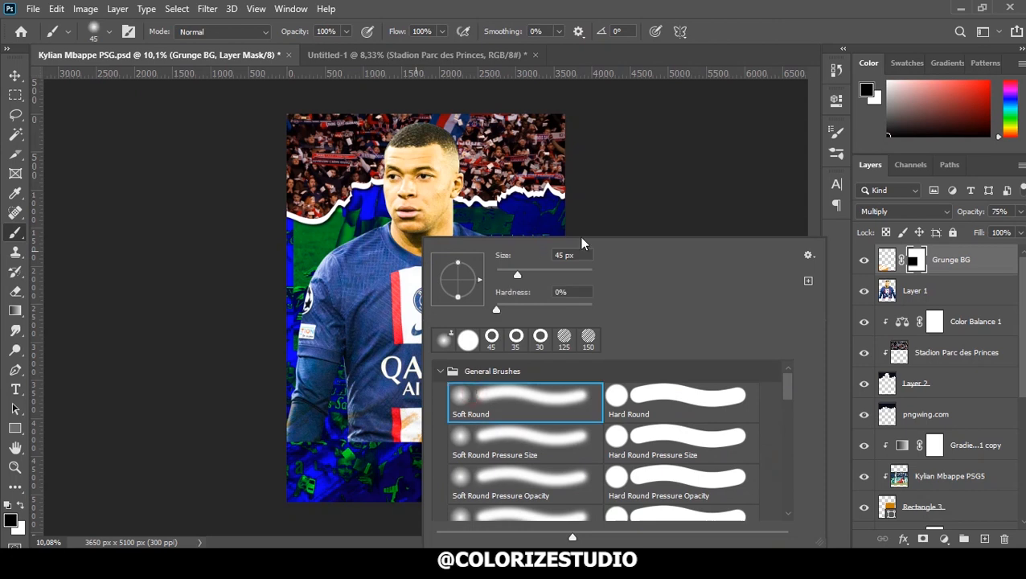
click(778, 30)
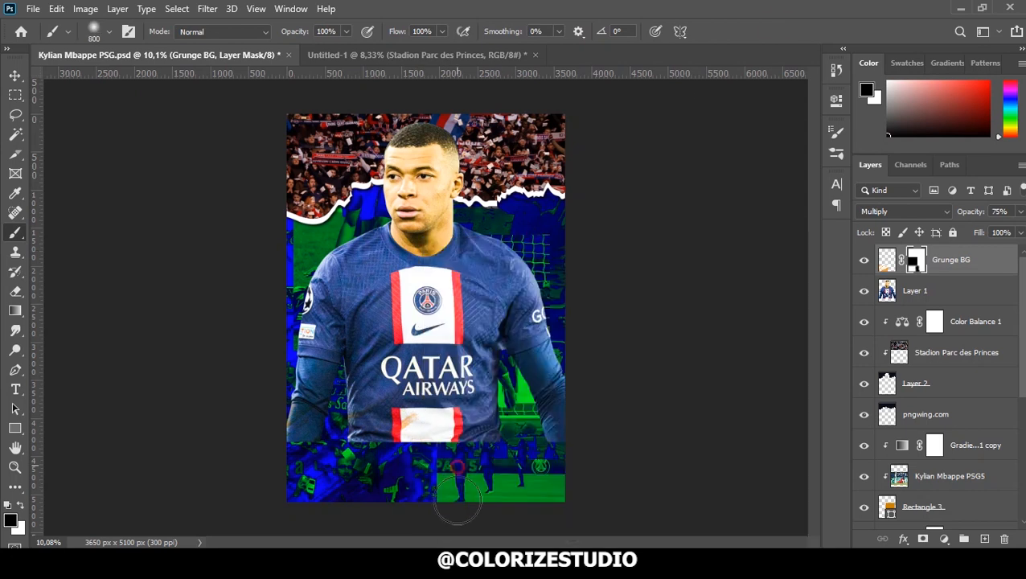
key(v)
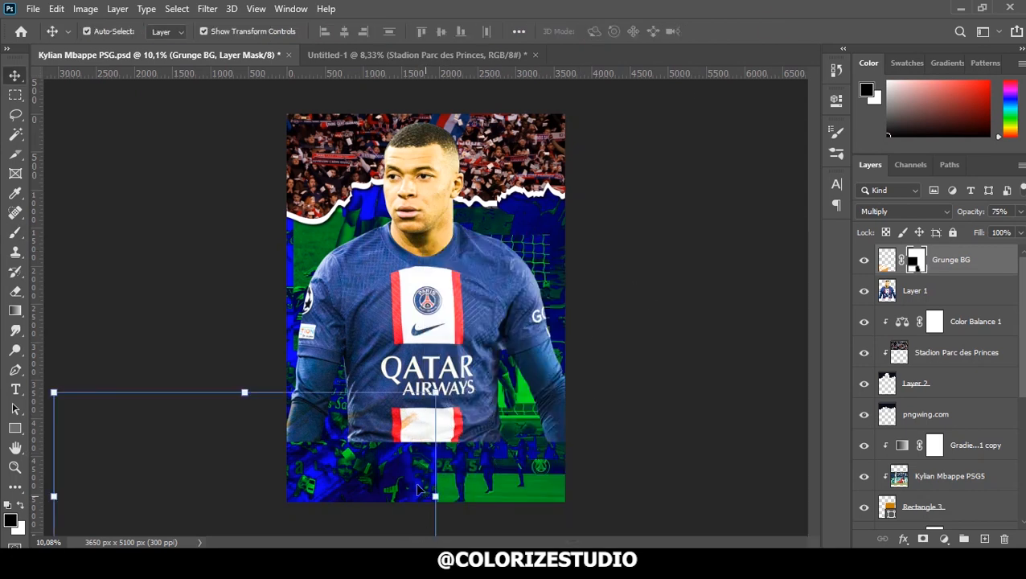
Place the tom-gainor-vigdQSTCkVU-unsplash rock photo from the SPORT PS folder into the poster as the topmost layer.
click(366, 562)
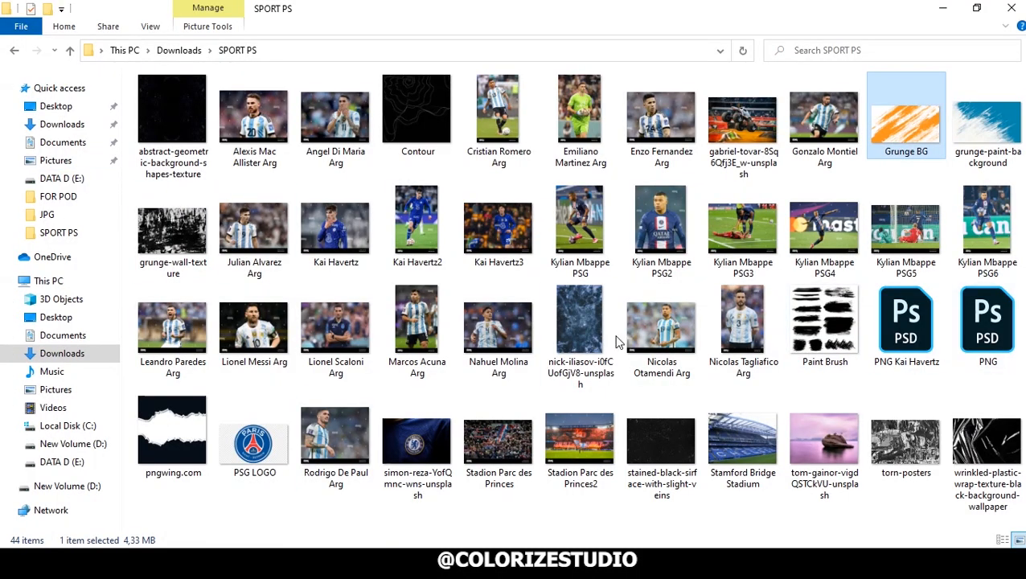
drag(812, 438, 505, 366)
drag(564, 416, 554, 400)
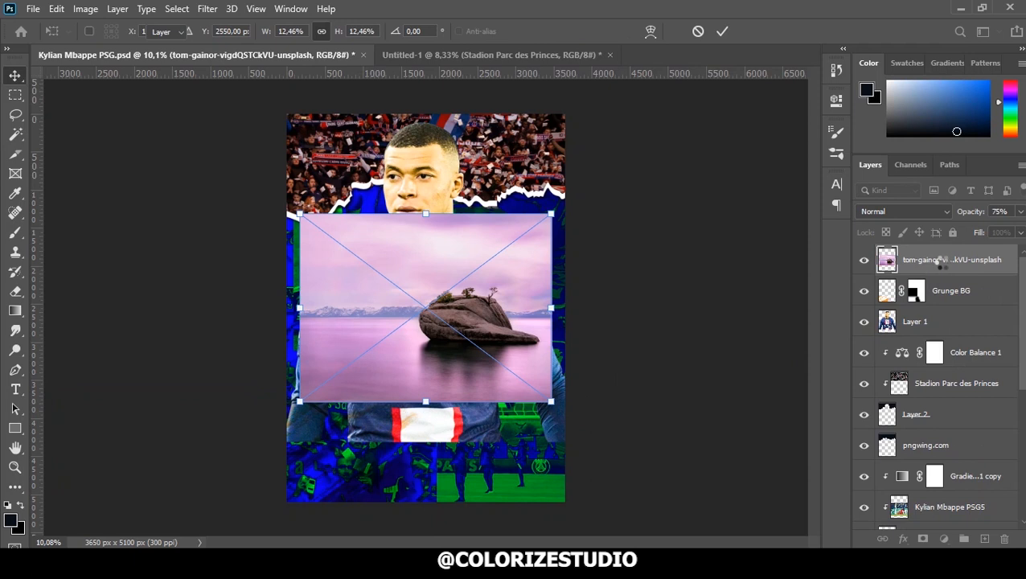
right_click(943, 262)
click(861, 282)
Select the rock with the Quick Selection tool and copy it to a new layer.
scroll(514, 309, up, 10)
right_click(15, 136)
click(58, 149)
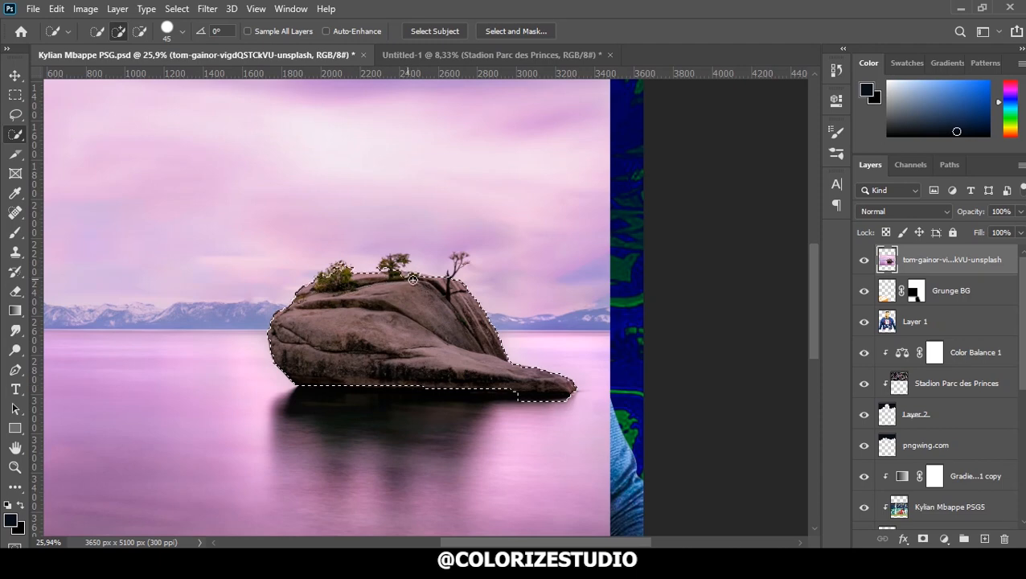
key(ctrl+j)
key(v)
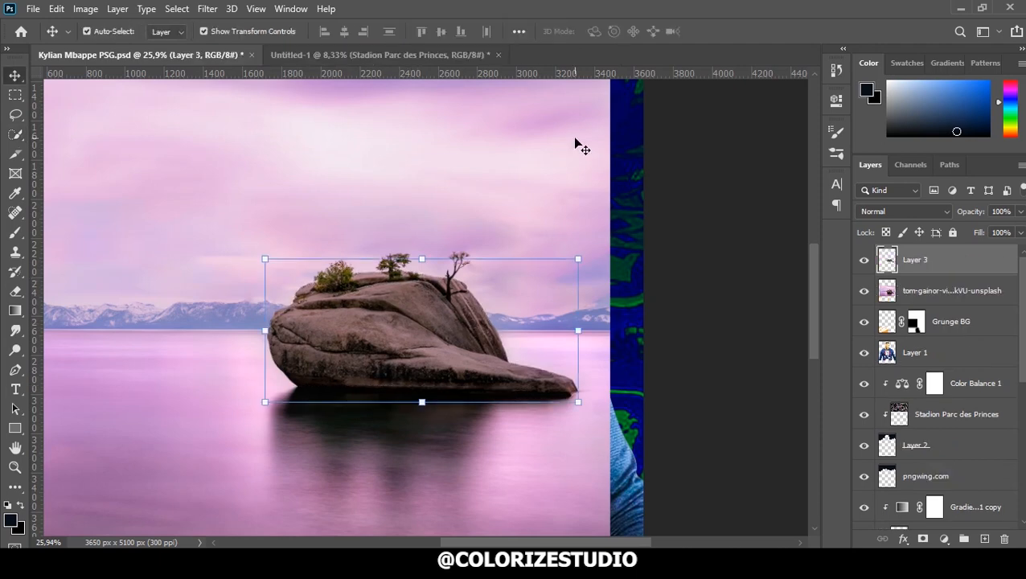
Delete the original rock photo layer and move the cut-out rock down over the lower jersey.
click(572, 136)
key(Delete)
click(421, 308)
scroll(421, 322, down, 8)
drag(420, 313, 378, 421)
scroll(378, 421, up, 5)
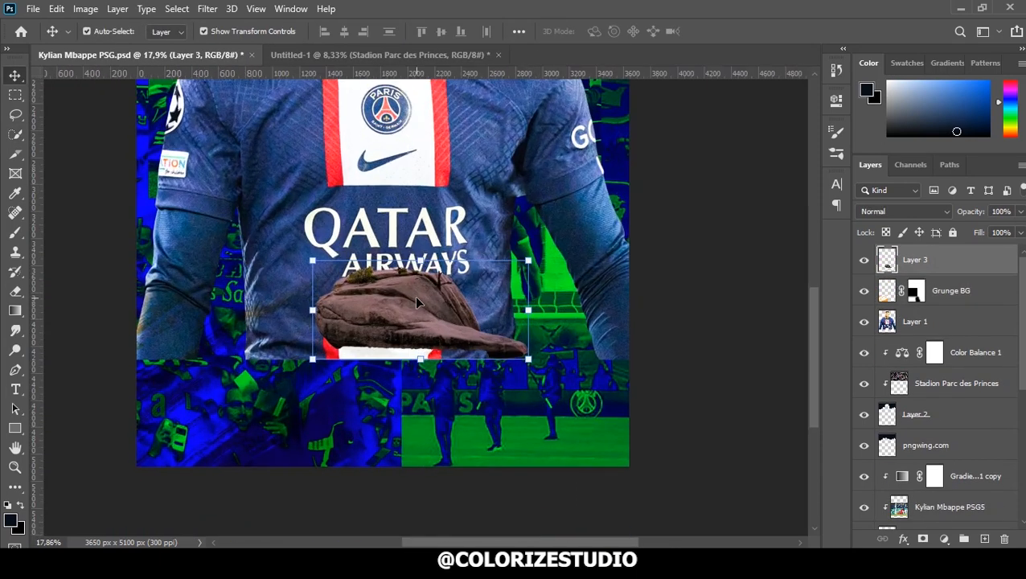
Lasso the rock's upper part with its trees, delete it and clear the selection.
key(l)
scroll(555, 320, up, 4)
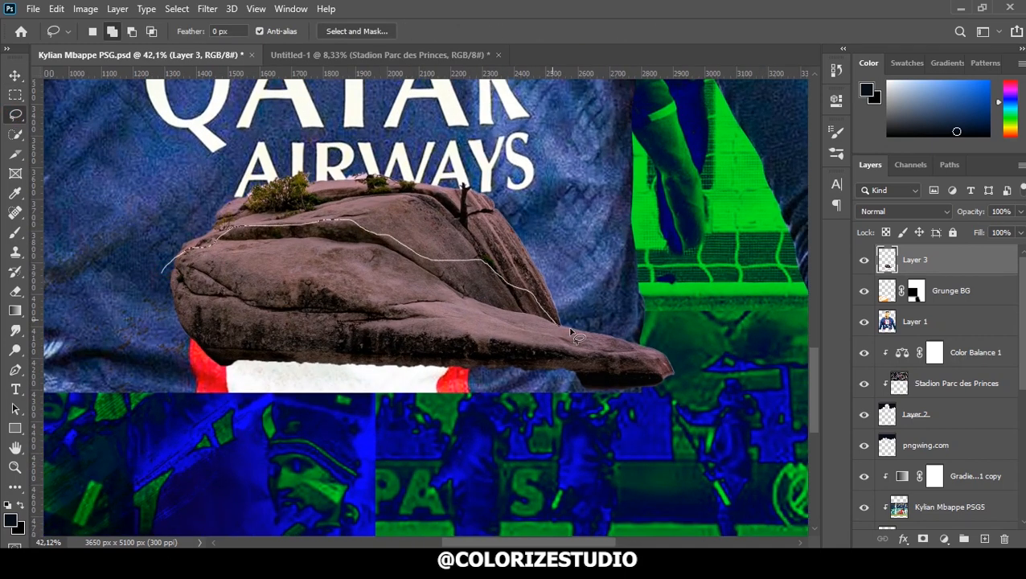
drag(225, 112, 159, 270)
key(Delete)
key(ctrl+d)
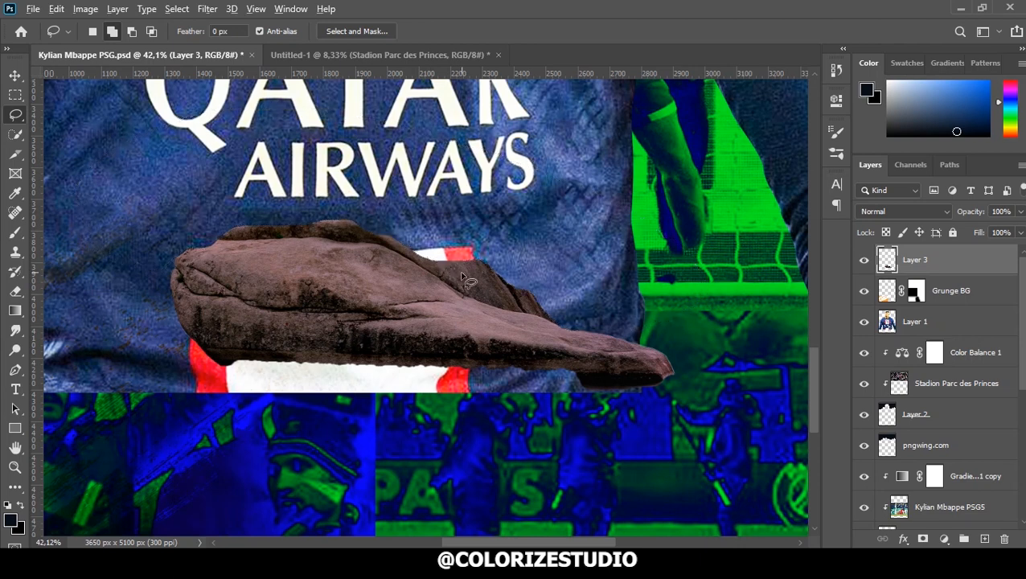
Move the rock down to the jersey's lower edge and lasso around its remaining uneven upper edge.
scroll(463, 277, down, 10)
key(v)
drag(416, 280, 371, 326)
scroll(371, 327, up, 5)
key(l)
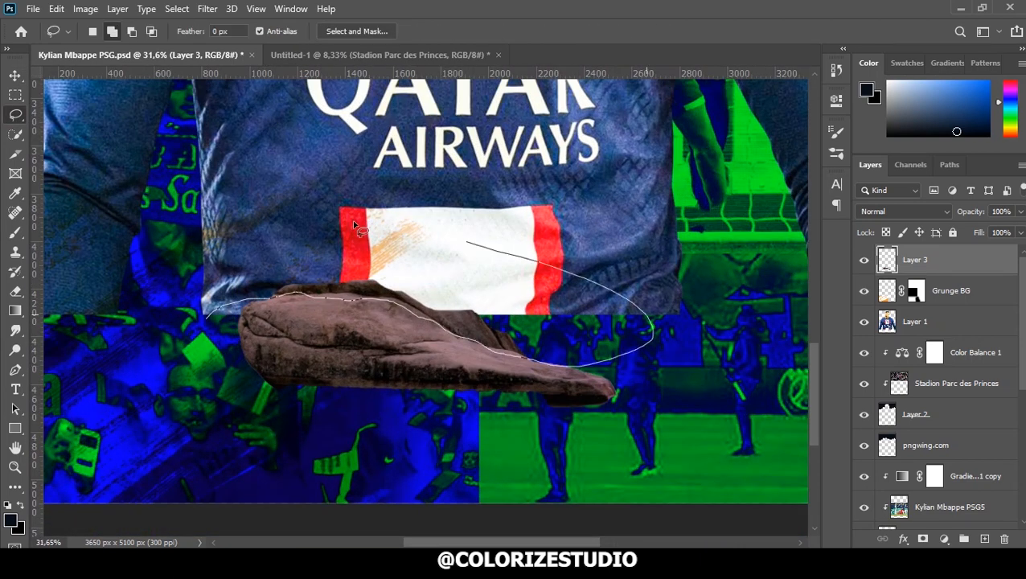
drag(354, 226, 197, 288)
Enlarge the rock so that it spans the area below the jersey's lower edge.
key(v)
scroll(325, 306, down, 3)
drag(561, 297, 644, 270)
drag(578, 369, 601, 363)
key(Return)
Add a layer mask to the rock layer and smooth its upper edge with a 200 px black brush.
click(923, 538)
key(b)
right_click(573, 386)
click(791, 400)
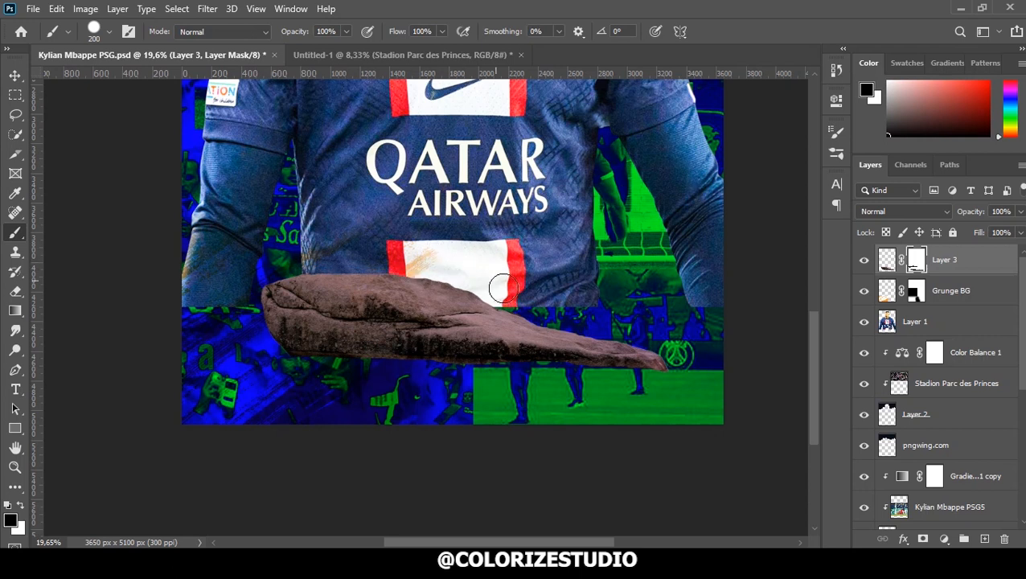
Transform the rock and move it to the poster's lower-right corner.
key(ctrl+t)
drag(483, 299, 479, 273)
drag(422, 304, 467, 292)
drag(326, 384, 793, 367)
key(Return)
Flip the rock horizontally and lower it so that it rises from the poster's lower-right corner.
key(ctrl+t)
right_click(374, 365)
click(403, 341)
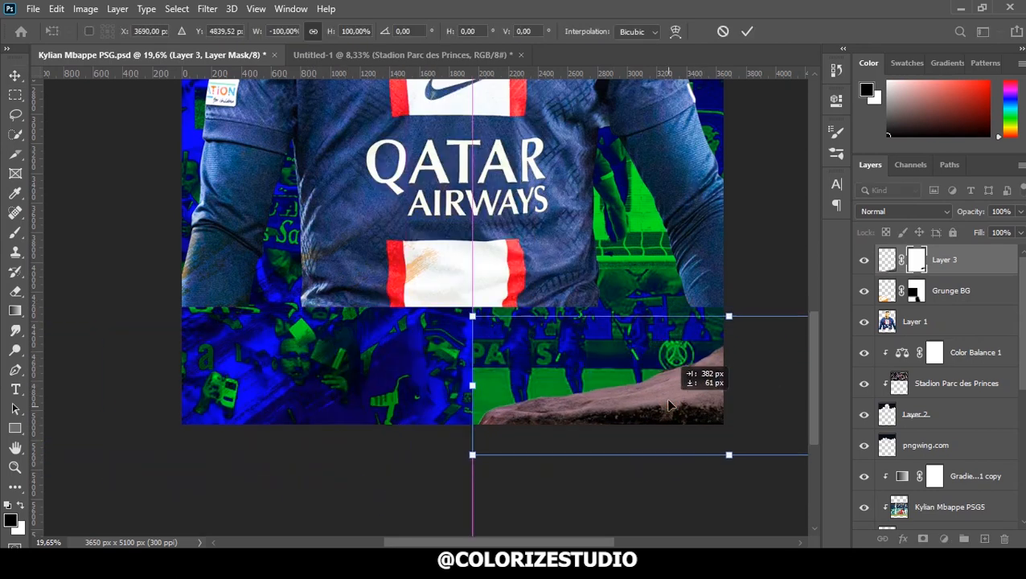
key(Return)
drag(689, 384, 694, 395)
scroll(592, 390, down, 10)
click(589, 390)
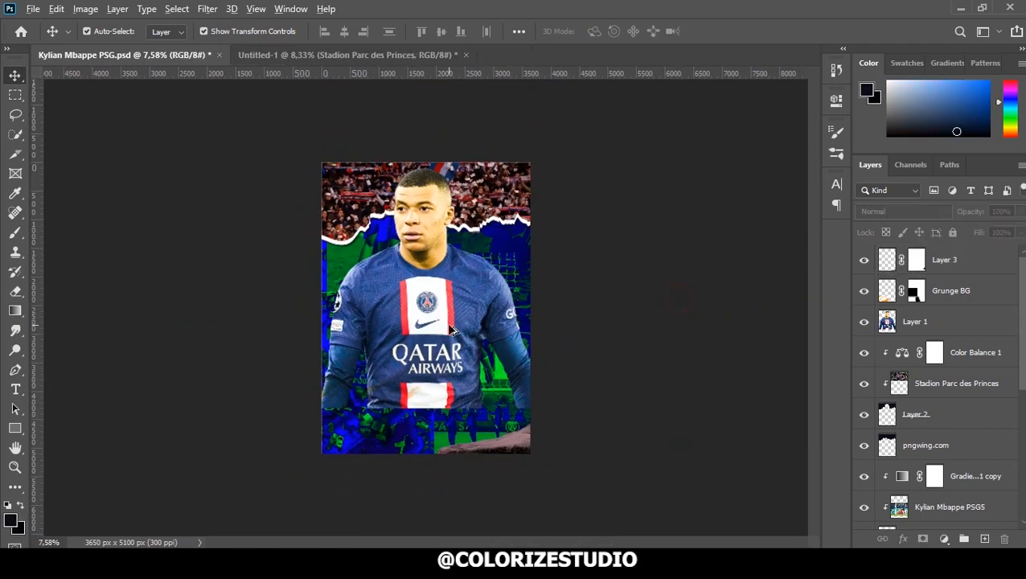
scroll(442, 311, up, 4)
scroll(426, 308, down, 1)
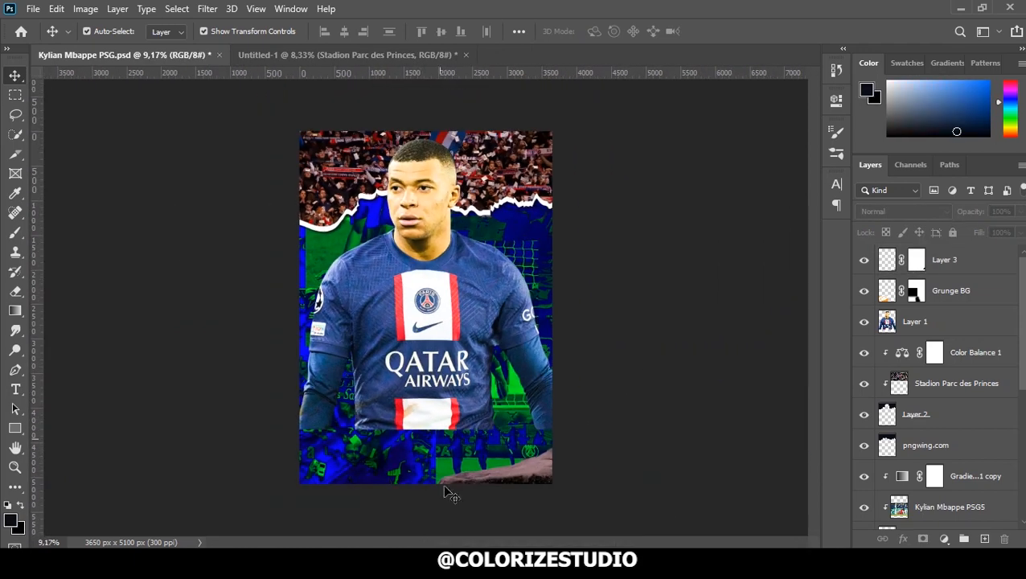
click(976, 356)
click(15, 427)
drag(333, 195, 418, 307)
key(v)
drag(372, 221, 344, 248)
key(Delete)
click(796, 96)
scroll(427, 336, up, 1)
scroll(426, 338, down, 1)
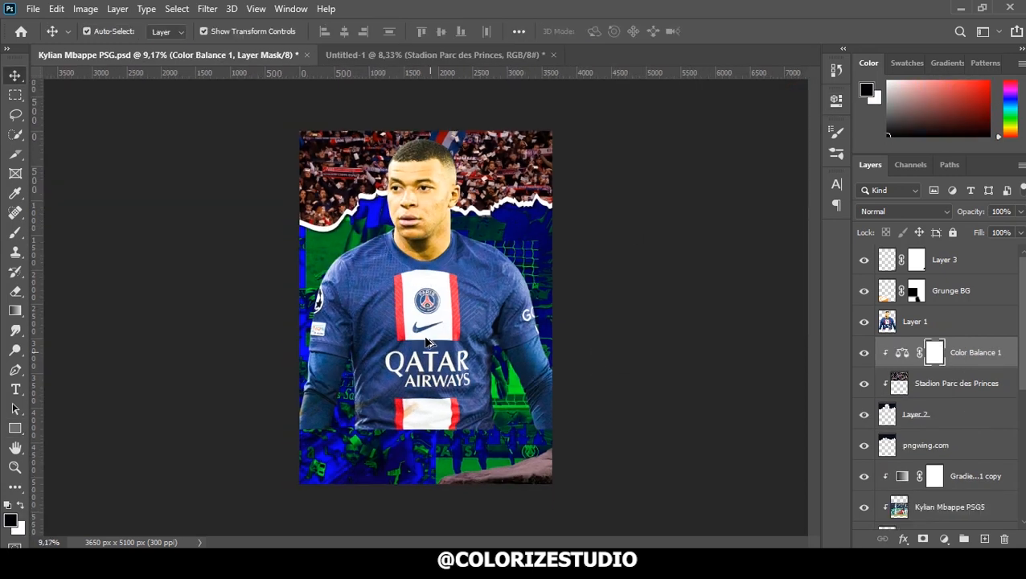
Bring the dribbling player cutout from the Untitled-1 document into the poster.
click(368, 56)
click(943, 288)
click(864, 290)
drag(414, 236, 484, 354)
scroll(484, 353, up, 1)
Move the dribbling player's layer to the top of the layer stack and scale the cutout over the jersey.
drag(937, 353, 935, 247)
scroll(456, 403, up, 2)
drag(611, 187, 544, 297)
drag(493, 361, 477, 280)
key(Return)
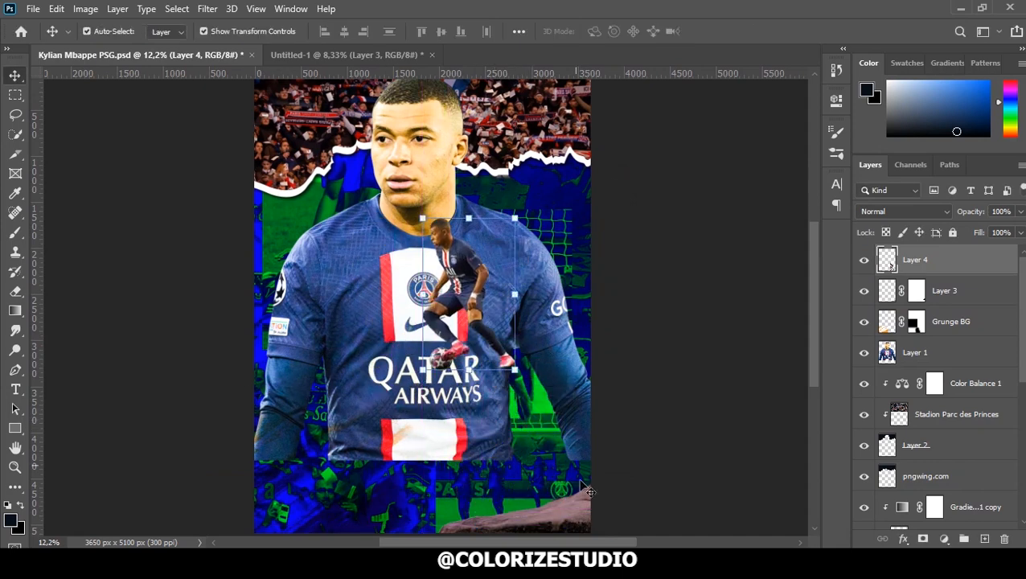
Flip the rock horizontally and move it to the poster's lower-left corner.
click(575, 501)
key(ctrl+t)
right_click(566, 505)
click(580, 486)
scroll(540, 459, up, 2)
drag(538, 454, 584, 117)
drag(572, 339, 337, 361)
key(Return)
Flip the dribbling player cutout horizontally, resize it and stand it on the rock.
drag(455, 120, 288, 282)
key(ctrl+t)
right_click(348, 237)
click(392, 490)
drag(368, 277, 368, 290)
drag(394, 339, 408, 361)
drag(367, 330, 353, 297)
key(Return)
drag(437, 203, 442, 301)
scroll(442, 301, down, 1)
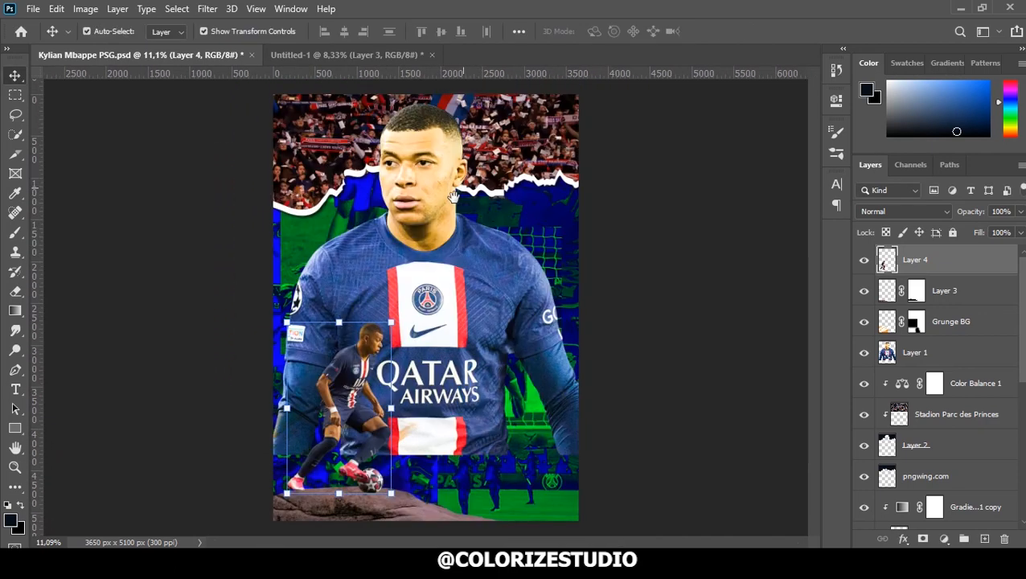
Apply Camera Raw to Layer 4 with Exposure +0,90, Contrast +15, Shadows +29 and increased Texture, Clarity and Dehaze.
click(211, 10)
click(243, 100)
drag(889, 362, 902, 386)
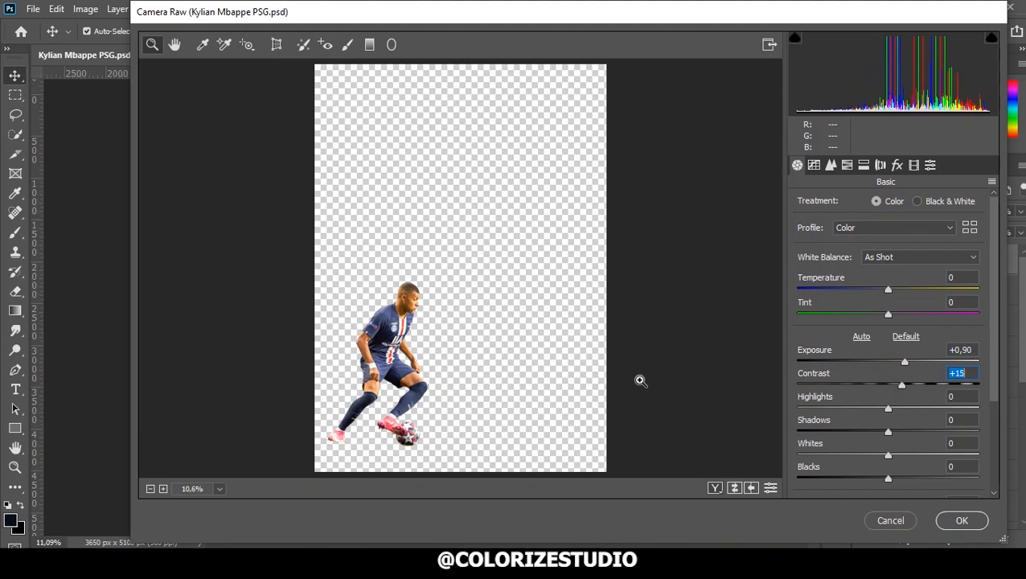
click(376, 384)
drag(888, 432, 914, 432)
scroll(889, 400, down, 3)
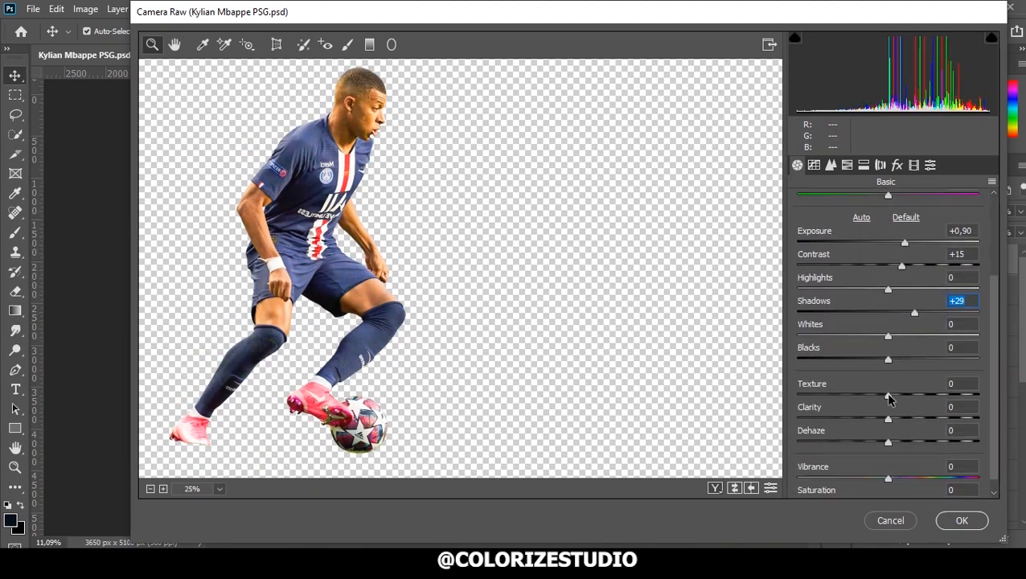
drag(901, 423, 907, 444)
click(962, 521)
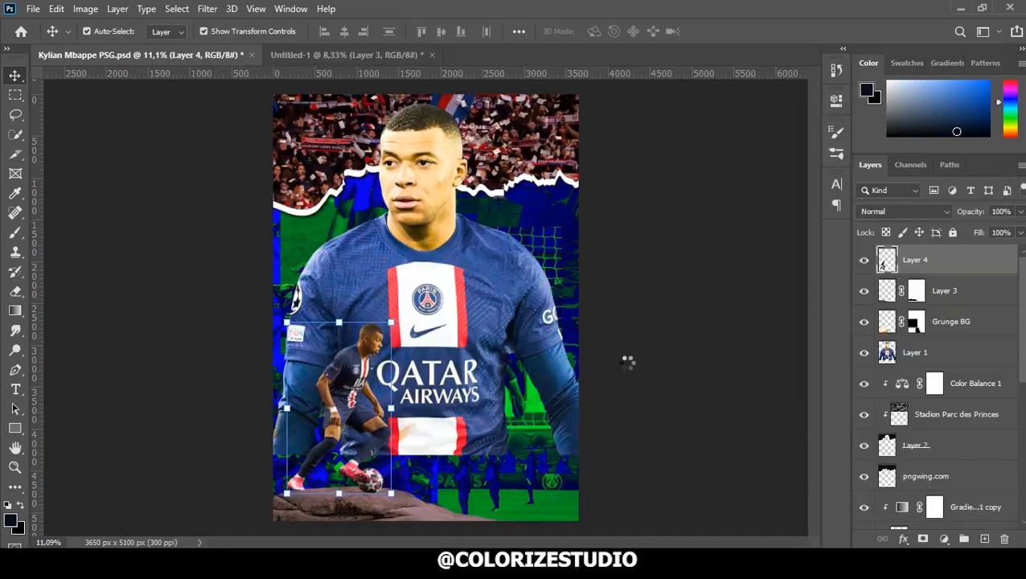
Clip a Color Balance adjustment to Layer 4 with midtones Cyan-Red -16, Magenta-Green +17 and a shift towards blue.
scroll(448, 412, up, 4)
drag(506, 455, 526, 359)
click(946, 539)
click(949, 405)
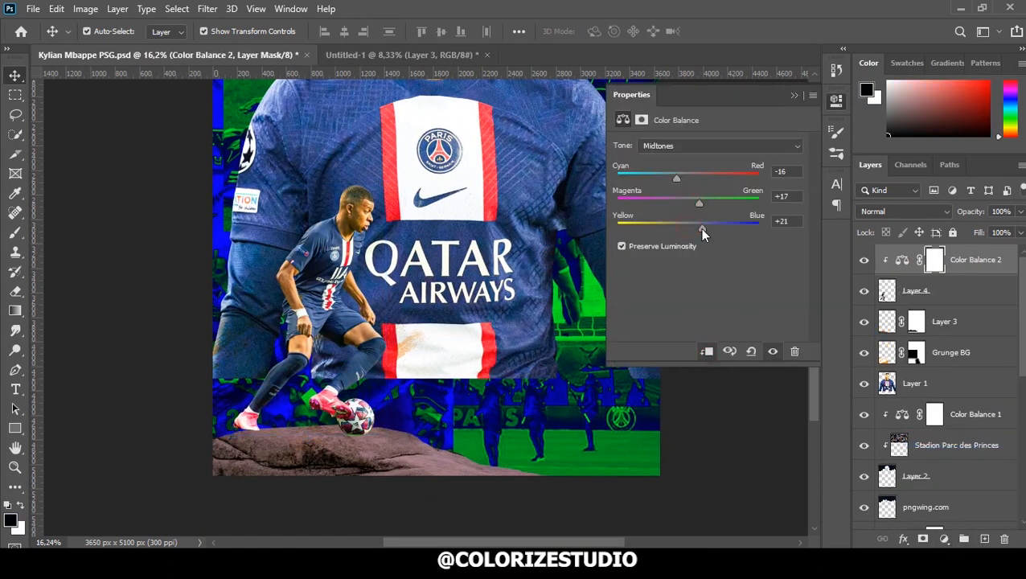
drag(709, 230, 715, 226)
drag(548, 139, 517, 354)
Clip a Color Balance adjustment to the large portrait, Layer 1, shifting its midtones towards blue.
click(901, 379)
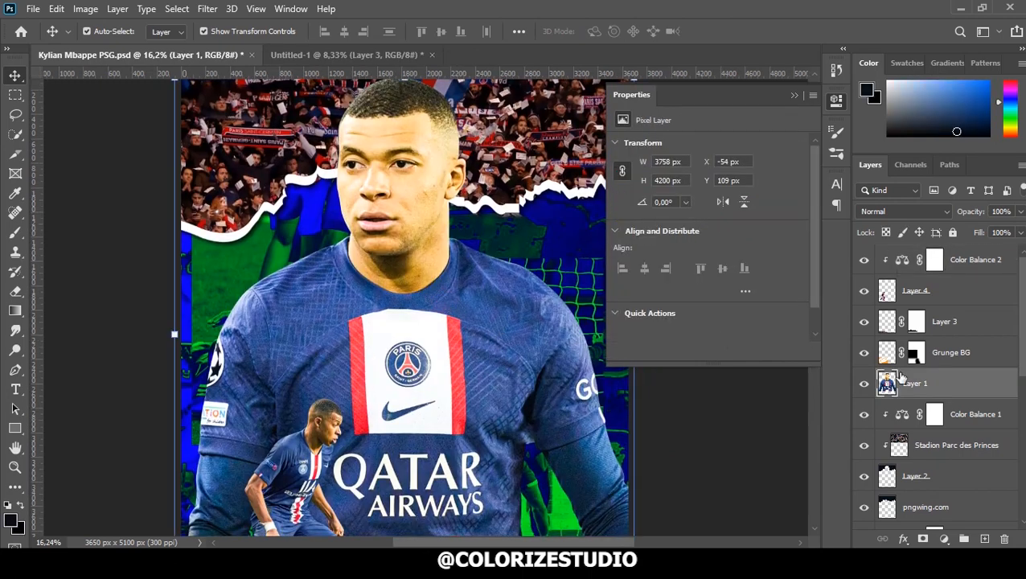
click(946, 543)
click(949, 402)
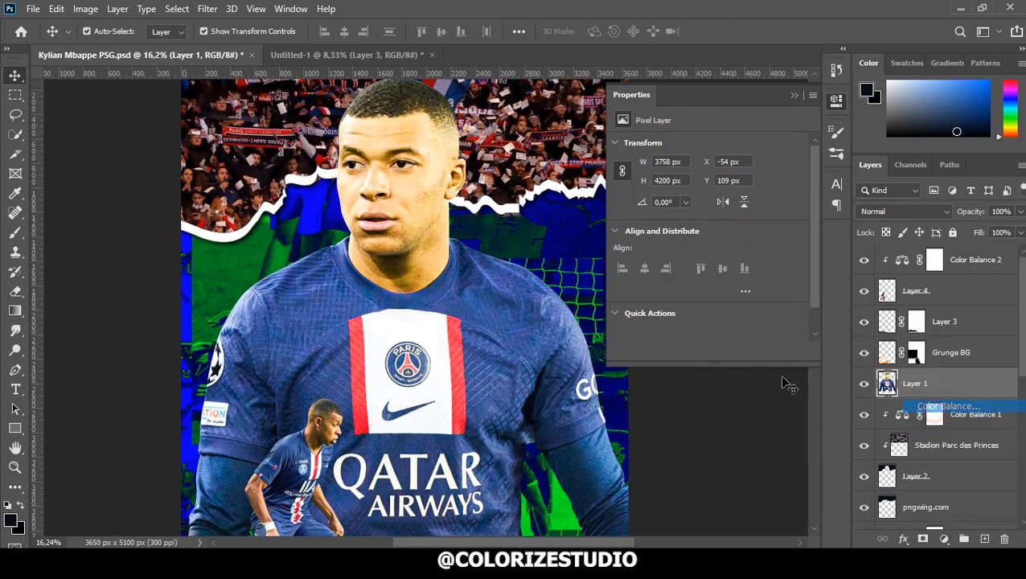
drag(707, 230, 680, 204)
click(795, 96)
scroll(378, 497, down, 3)
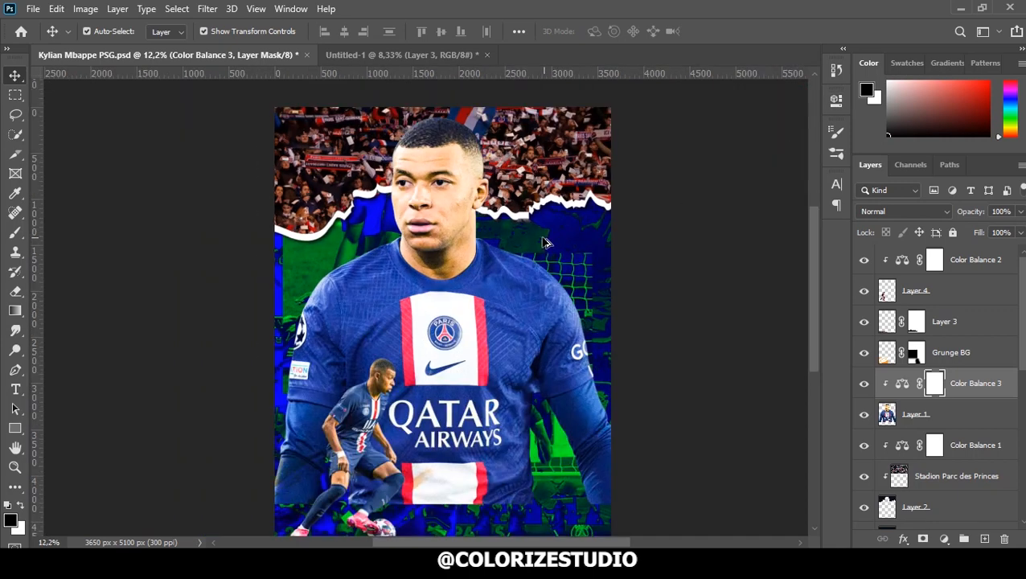
Clip a Color Balance adjustment to the rock with midtones Cyan-Red -20, Magenta-Green +7 and Yellow-Blue +21.
scroll(378, 497, up, 3)
click(446, 367)
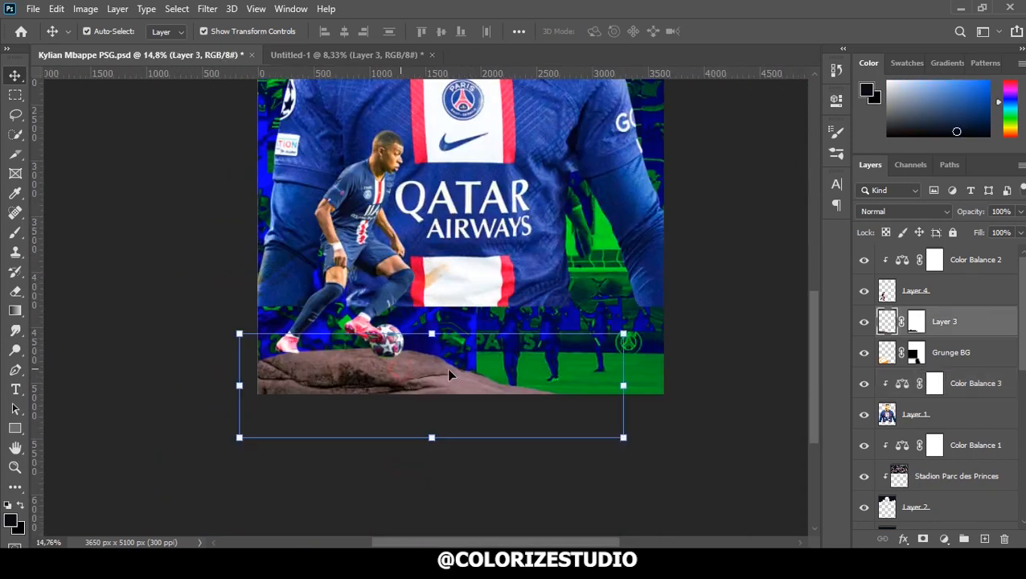
click(945, 539)
click(940, 403)
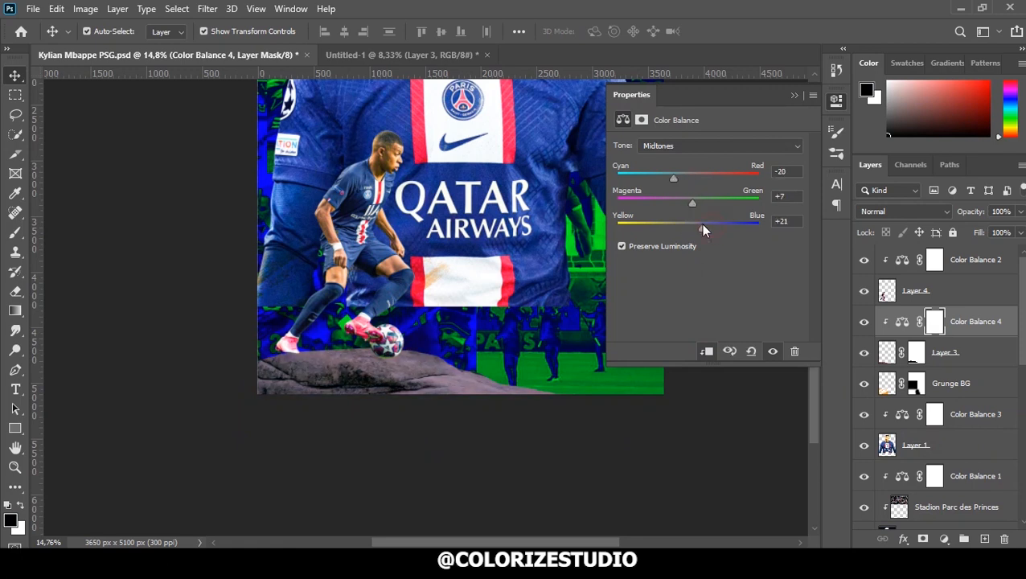
click(794, 95)
key(ctrl+0)
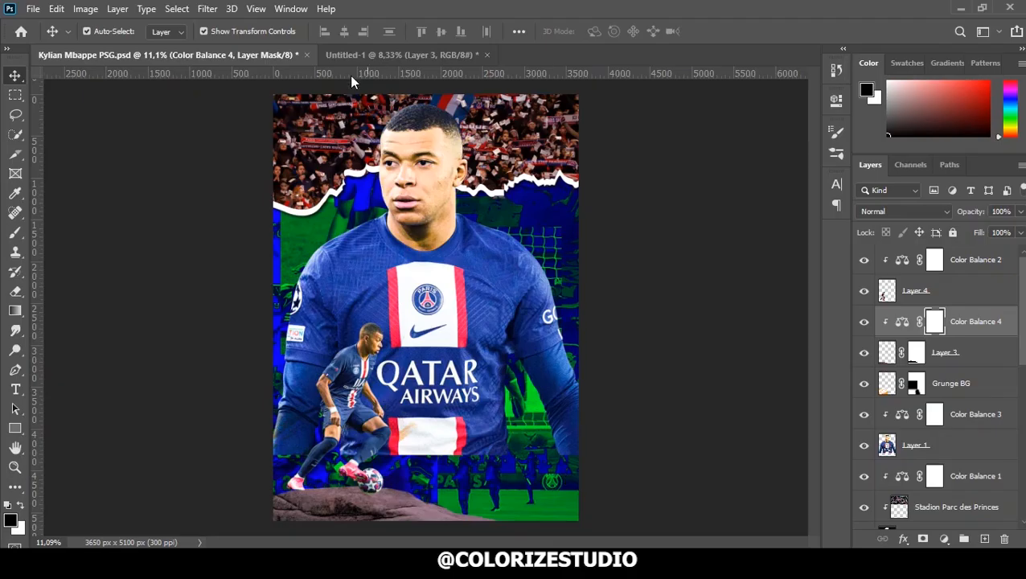
Show the kicking player cutout in the Untitled-1 document and bring it into the poster.
click(358, 54)
click(863, 298)
click(864, 352)
drag(447, 297, 483, 406)
Resize the kicking player cutout, flip it horizontally and position it in the poster's lower-right area.
key(ctrl+t)
drag(527, 331, 578, 291)
drag(502, 355, 528, 357)
right_click(500, 325)
click(527, 300)
key(Return)
Enlarge the dribbling player cutout and reposition it on the rock.
scroll(406, 384, up, 3)
click(362, 371)
key(ctrl+t)
drag(387, 302, 409, 270)
drag(378, 369, 415, 229)
drag(375, 248, 386, 223)
key(Return)
Resize the kicking player cutout and place it beside the dribbling player in the poster's lower-right area.
click(554, 237)
drag(684, 116, 563, 275)
key(Return)
drag(559, 222, 547, 270)
Apply Camera Raw to the kicking player with Exposure +0,75, Contrast +13, Highlights +10, Texture +14, Clarity +14 and Dehaze +12.
click(208, 8)
click(246, 99)
click(580, 390)
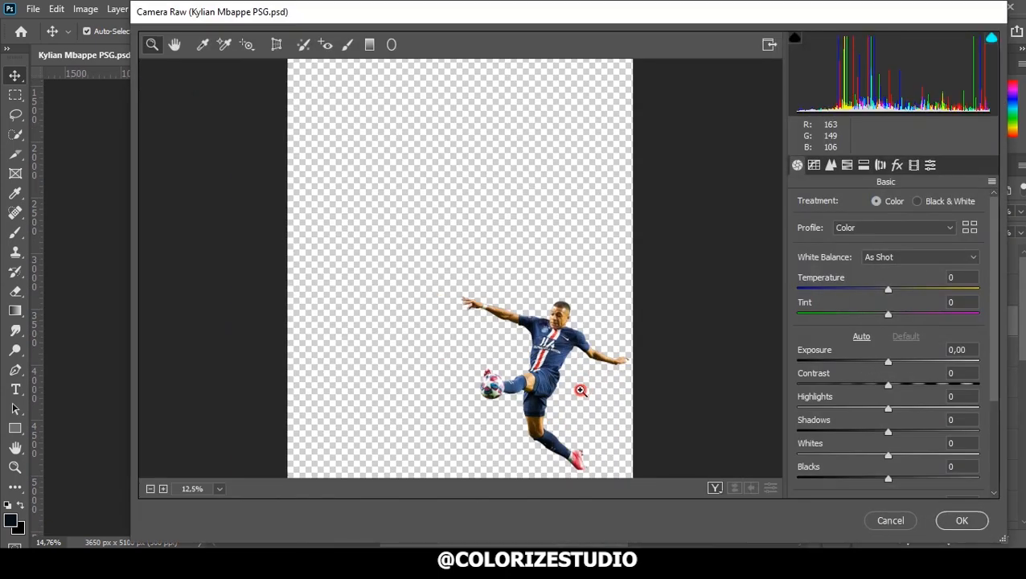
click(580, 390)
drag(888, 362, 903, 394)
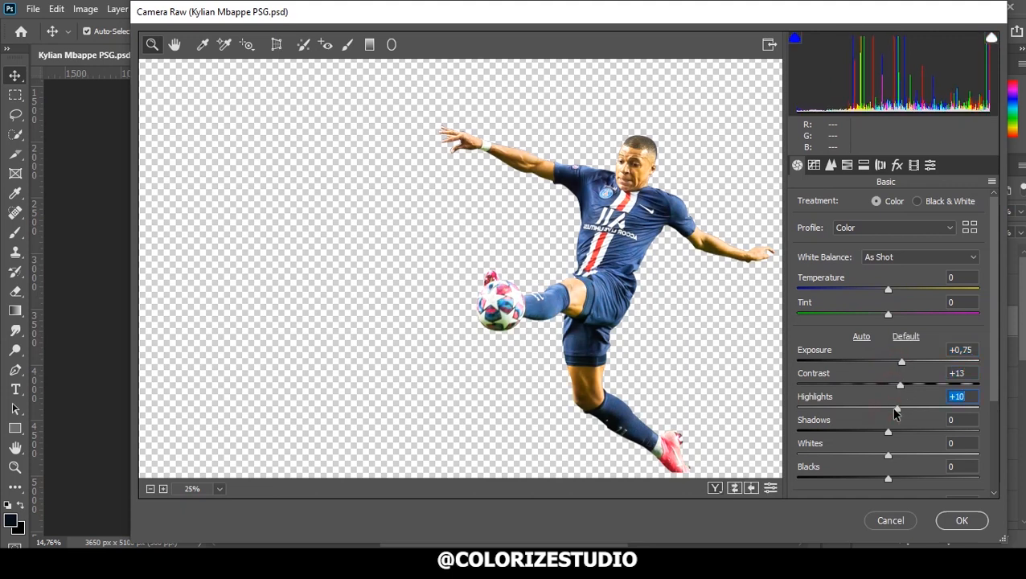
scroll(891, 391, down, 3)
drag(889, 404, 894, 430)
click(962, 521)
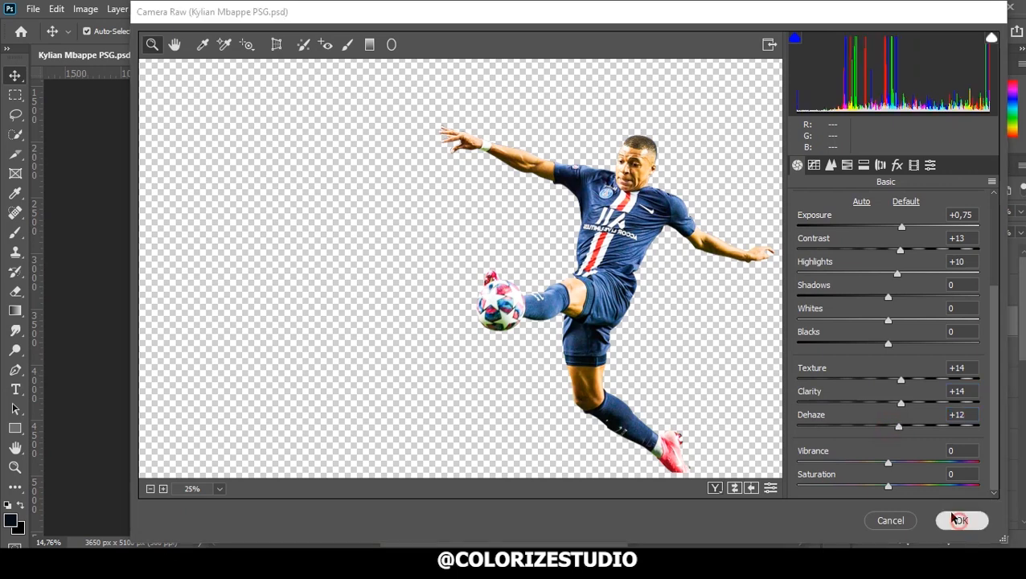
click(721, 346)
drag(572, 88, 569, 123)
Add a layer mask to the large portrait, Layer 1, and fade its lower edge with a black-to-white gradient.
click(494, 227)
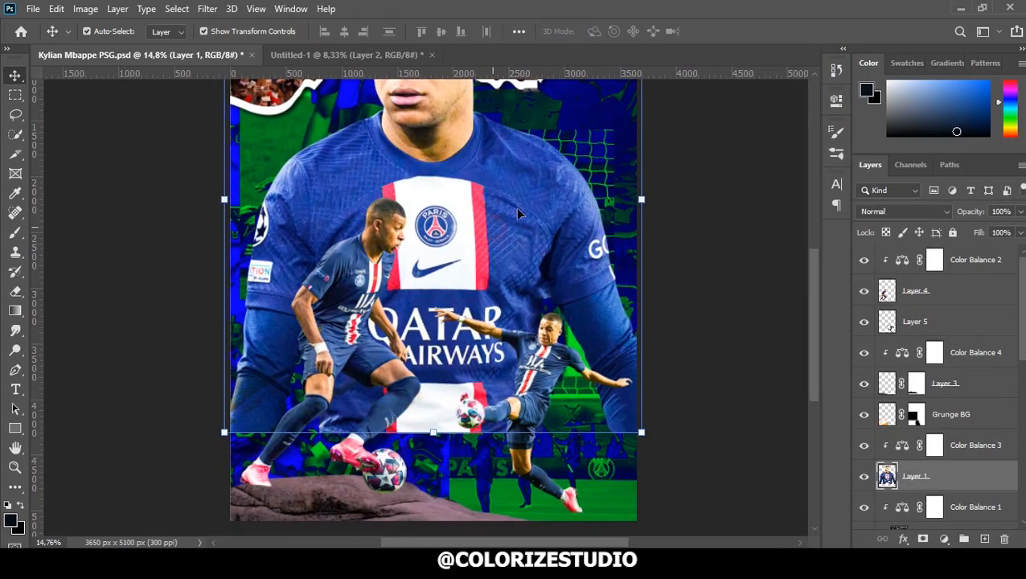
click(925, 539)
key(g)
drag(437, 466, 434, 362)
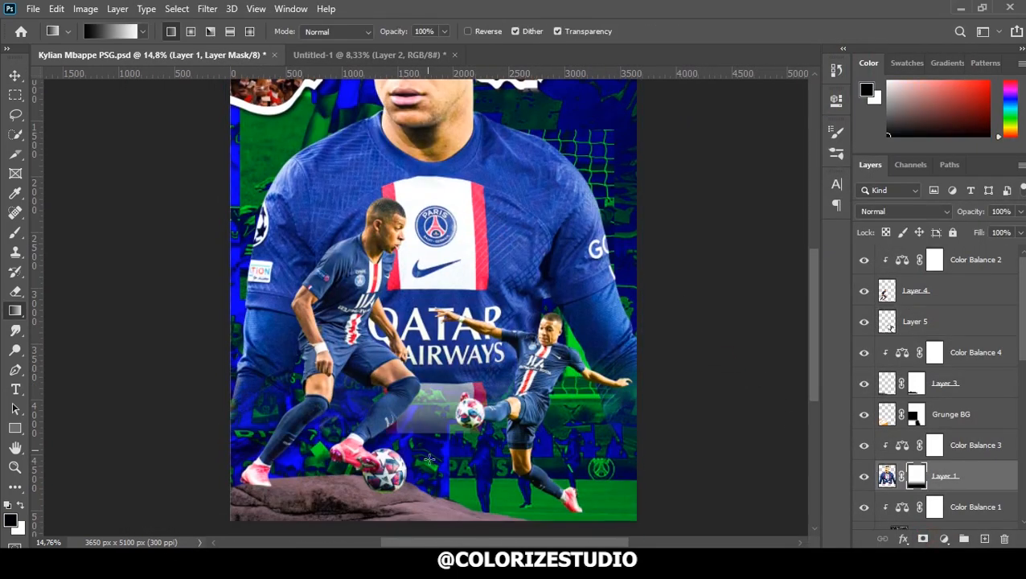
drag(436, 447, 438, 330)
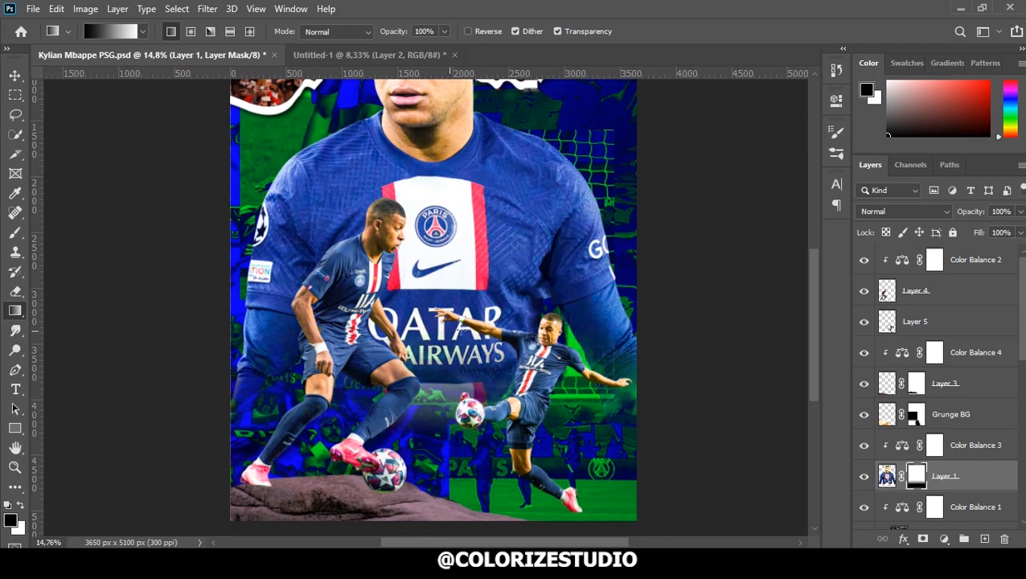
key(v)
click(748, 326)
scroll(523, 395, down, 4)
scroll(507, 403, up, 3)
drag(503, 441, 512, 327)
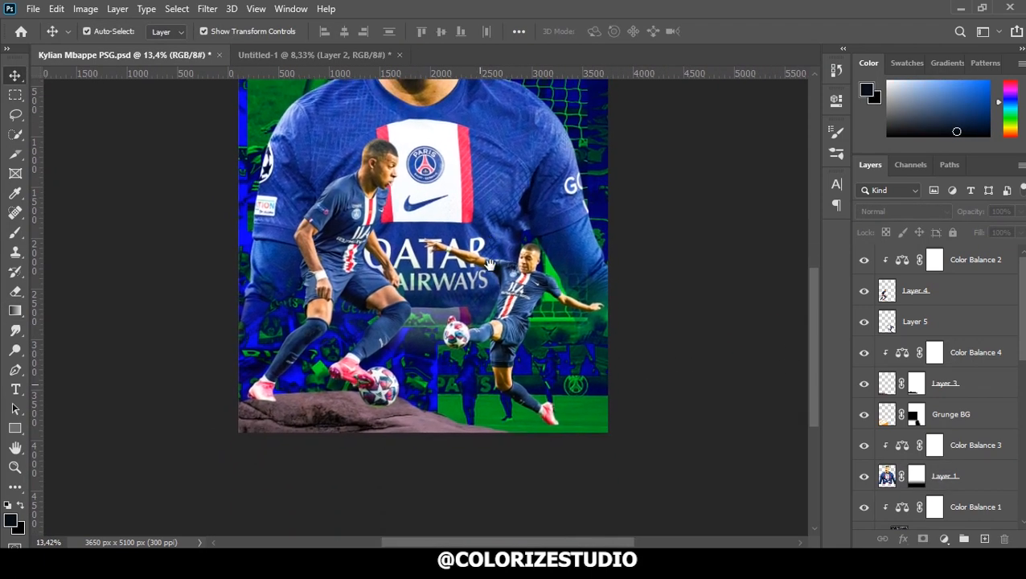
Add a new layer above Color Balance 4 and choose the Soft Round brush with 0% hardness.
click(511, 331)
click(979, 354)
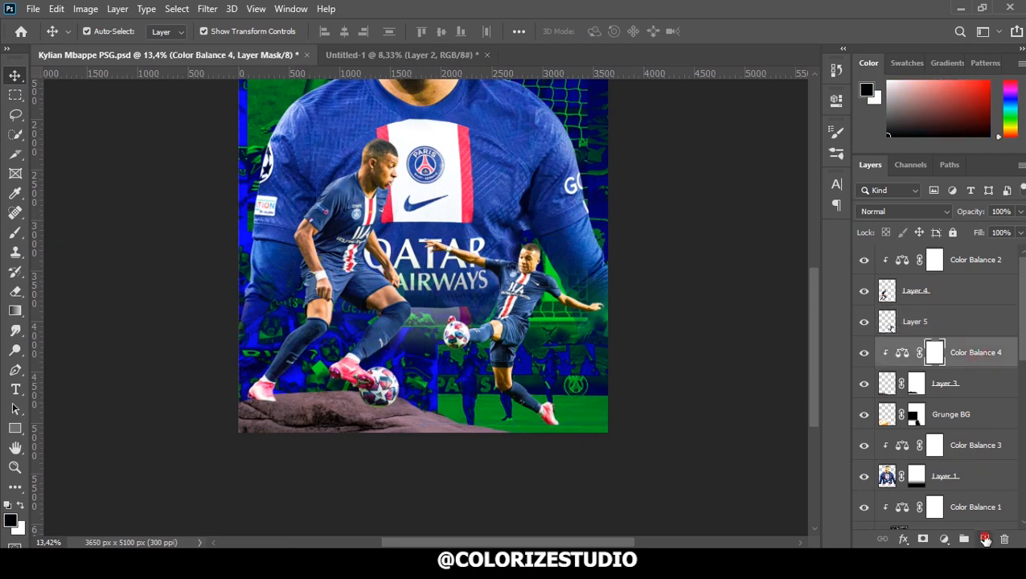
click(985, 538)
scroll(547, 338, up, 3)
key(b)
right_click(547, 316)
click(664, 397)
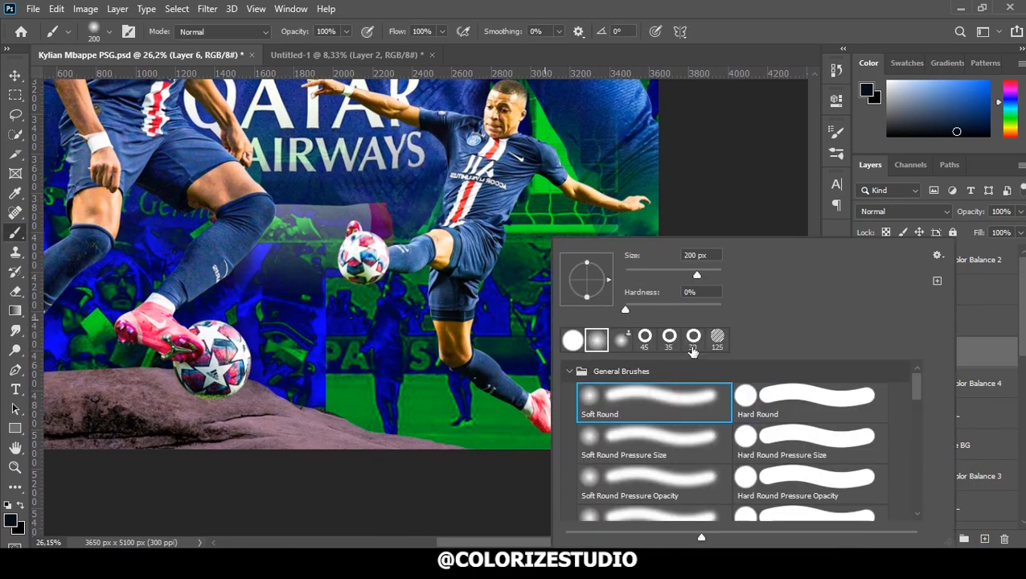
Reduce the brush tip's roundness to a thin horizontal ellipse suited to ground shadows.
click(849, 71)
click(838, 138)
drag(786, 274, 785, 288)
click(795, 127)
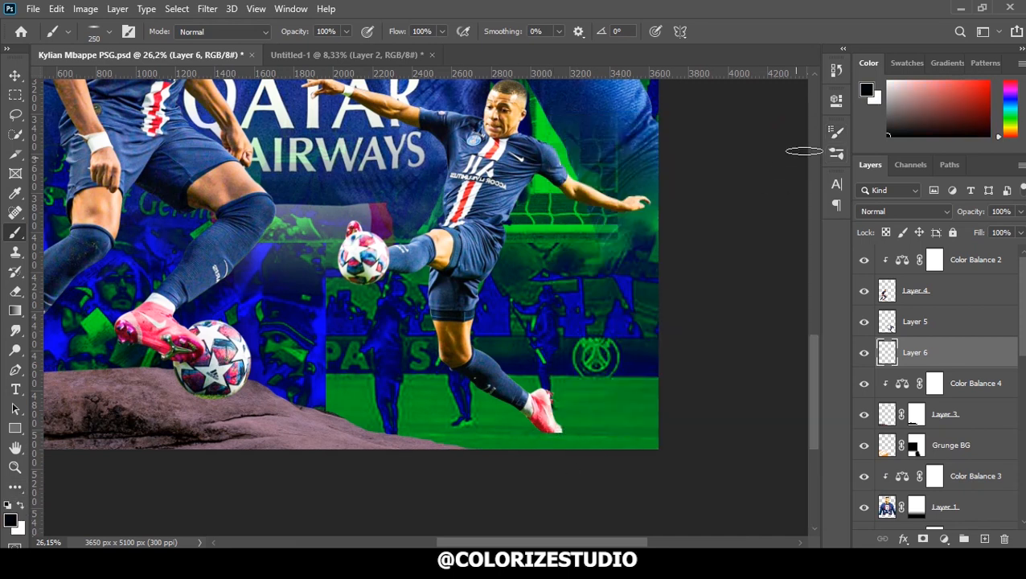
click(837, 134)
drag(786, 290, 786, 292)
click(792, 127)
Paint soft black contact shadows on Layer 6 under the kicking player's boot and under the dribbling player's boot and ball.
scroll(568, 424, up, 3)
key(bracketleft)
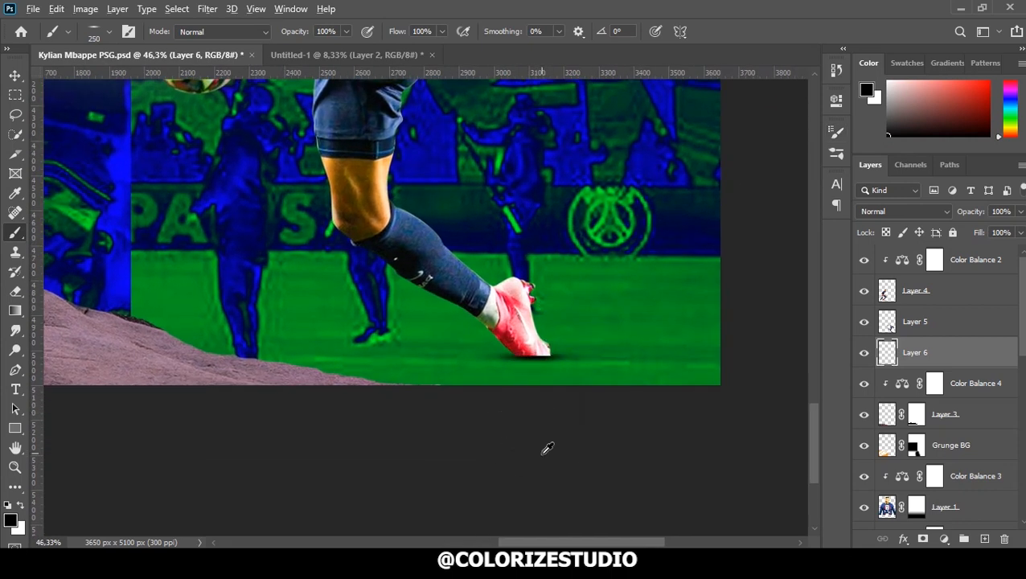
scroll(547, 448, down, 3)
scroll(197, 350, up, 2)
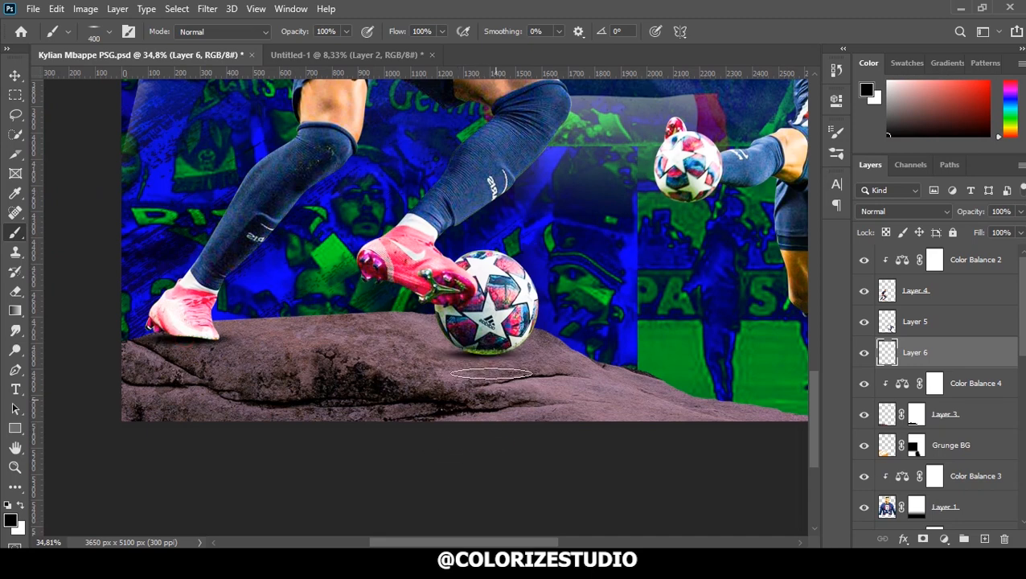
scroll(518, 426, down, 5)
key(v)
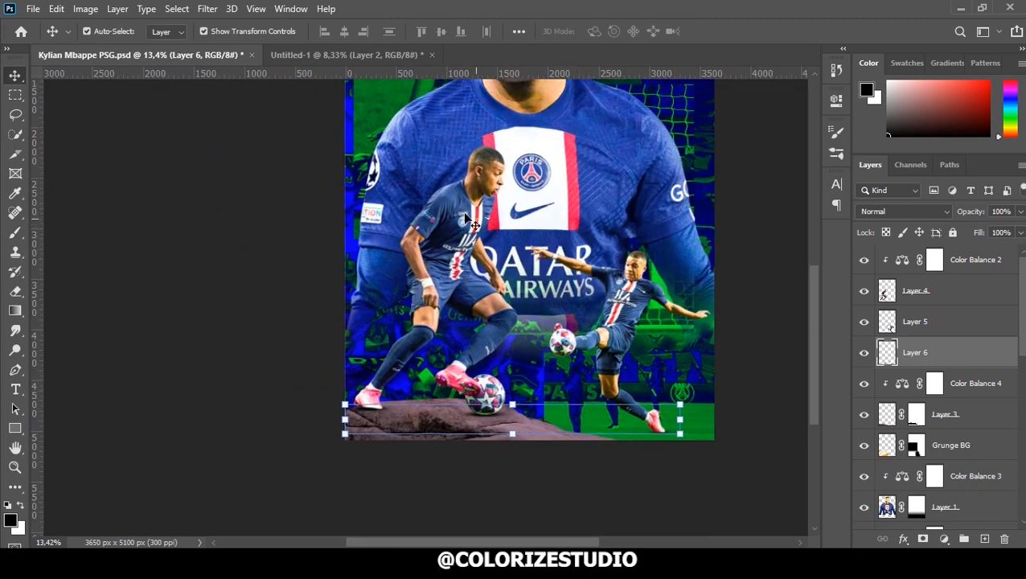
click(989, 280)
click(993, 266)
click(944, 539)
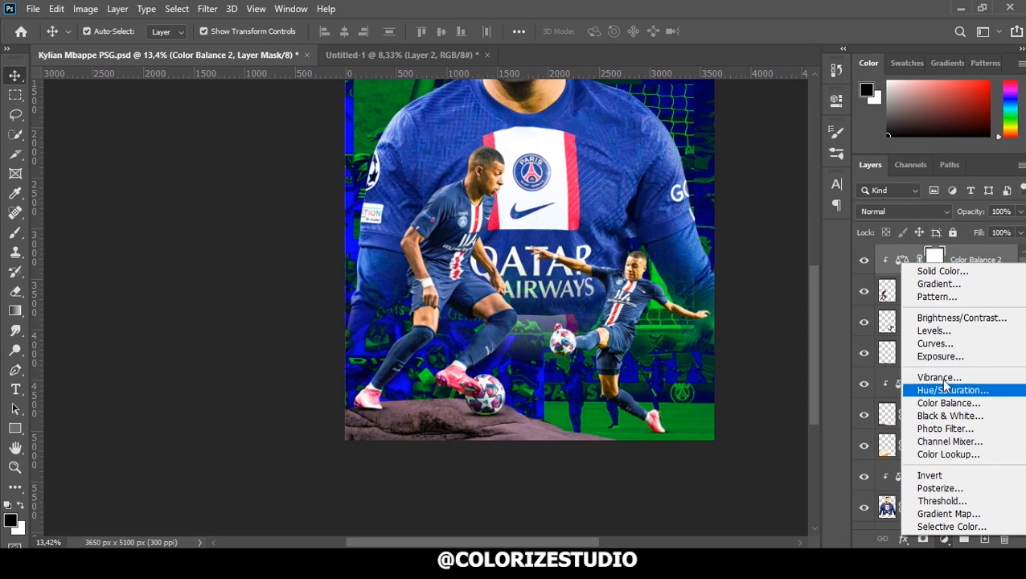
click(934, 344)
click(692, 291)
drag(696, 300, 701, 315)
click(784, 209)
click(834, 102)
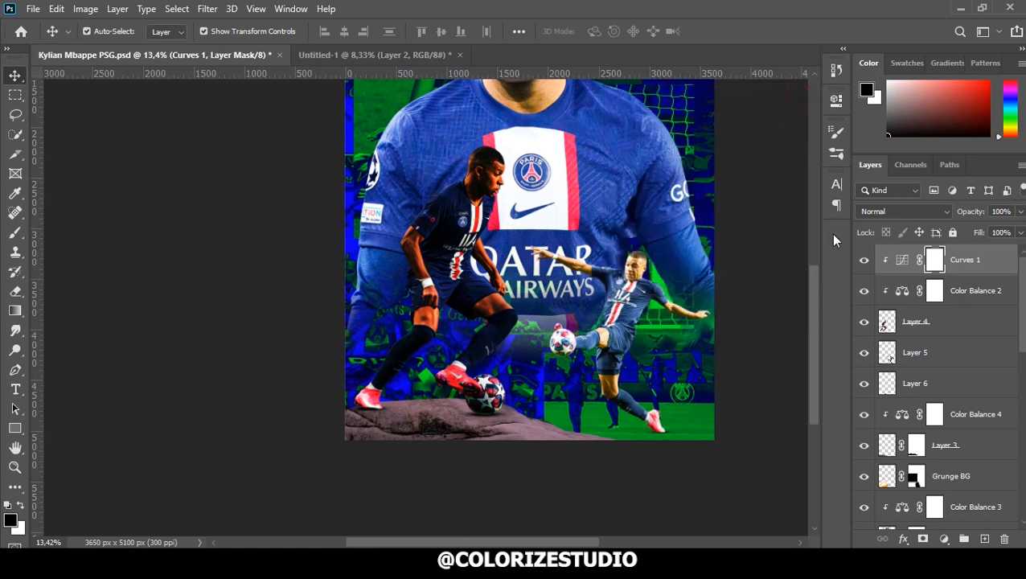
key(Delete)
Add a Levels adjustment above Color Balance 2, clipped to the dribbling player, and darken it by lowering the white output level.
click(945, 539)
click(948, 336)
click(707, 350)
drag(801, 299, 703, 298)
click(796, 98)
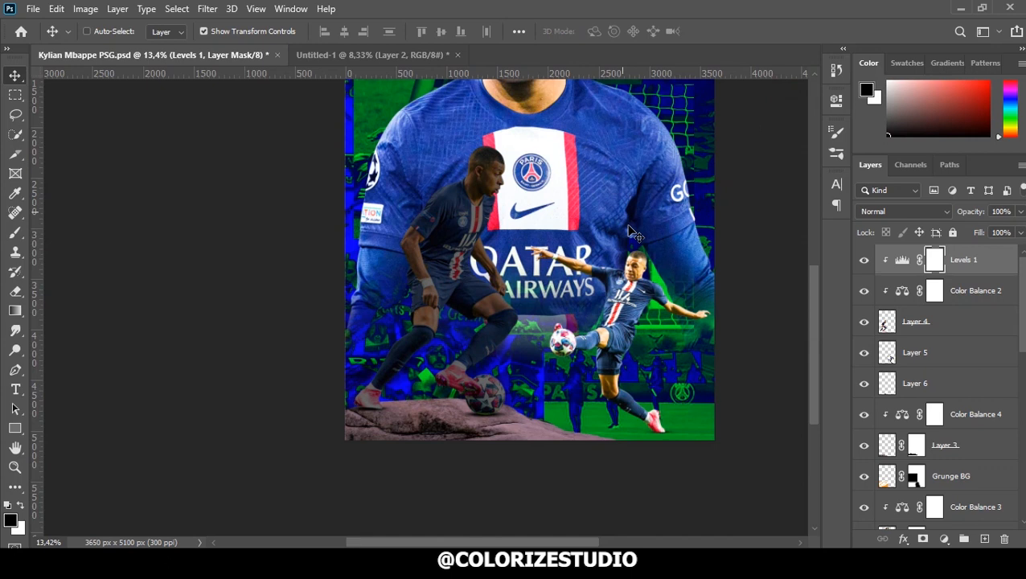
Fill the Levels 1 mask with black and paint the darkening back onto the dribbling player's boots with a soft white brush at 71% opacity.
key(b)
right_click(547, 275)
double_click(722, 402)
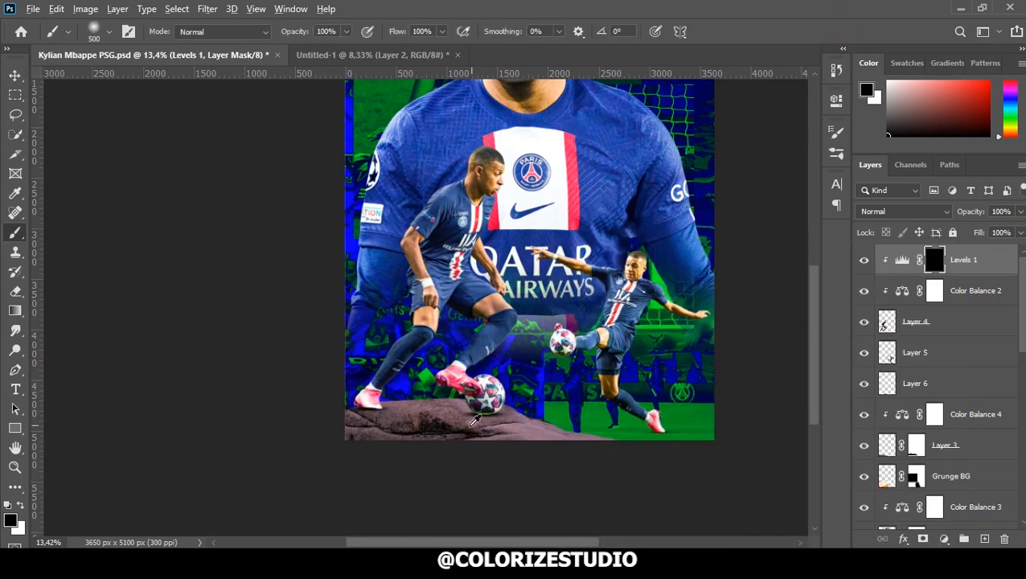
scroll(473, 424, up, 3)
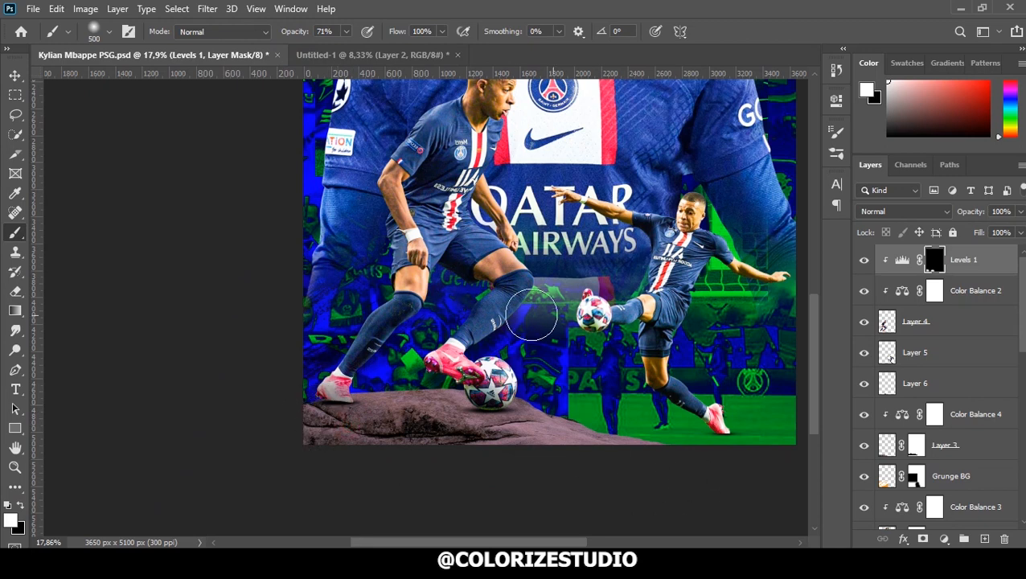
drag(439, 344, 367, 380)
key(v)
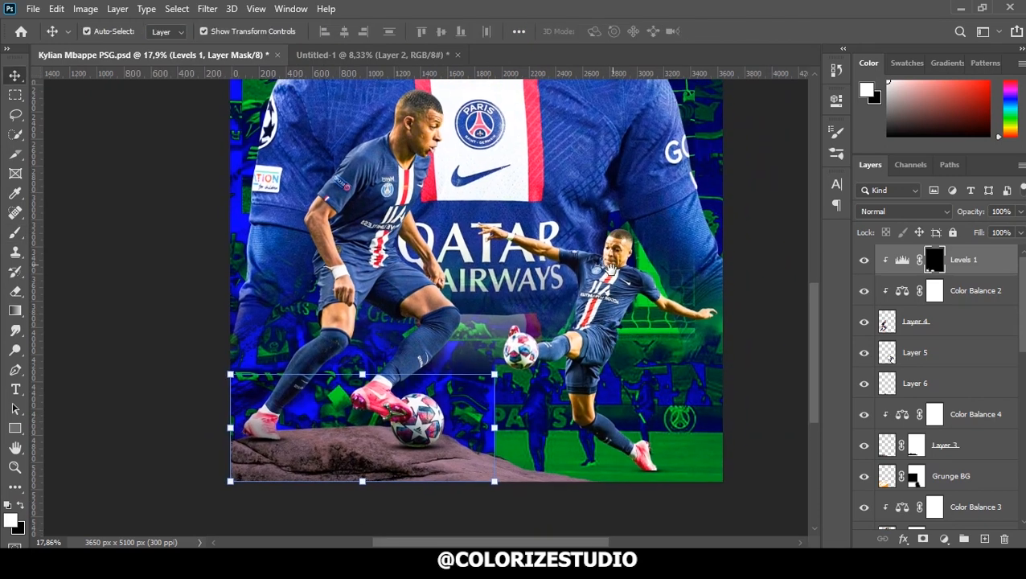
Duplicate the kicking player, Layer 5, and give the original layer a black Color Overlay at 100% opacity.
click(890, 356)
key(ctrl+j)
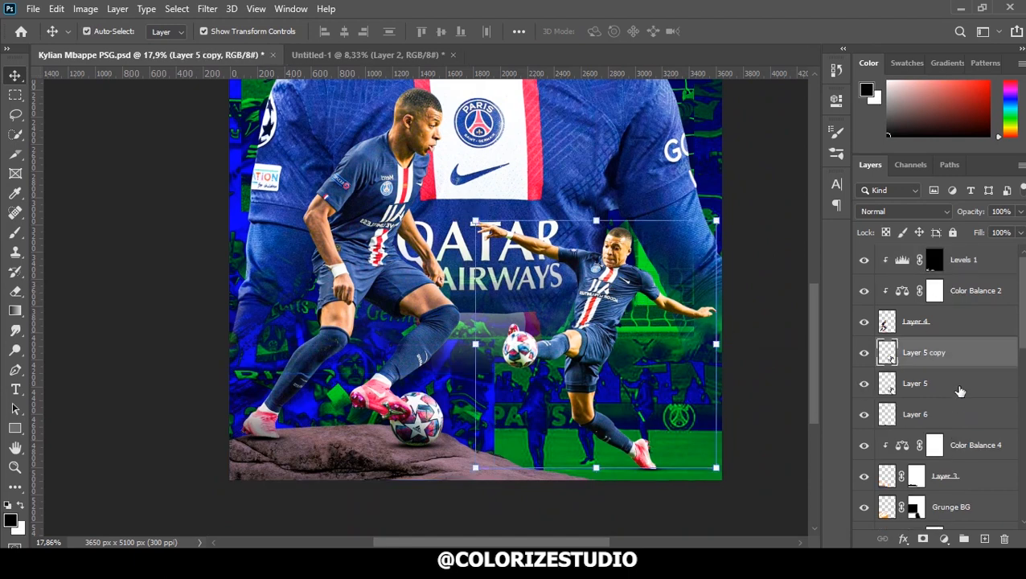
click(958, 386)
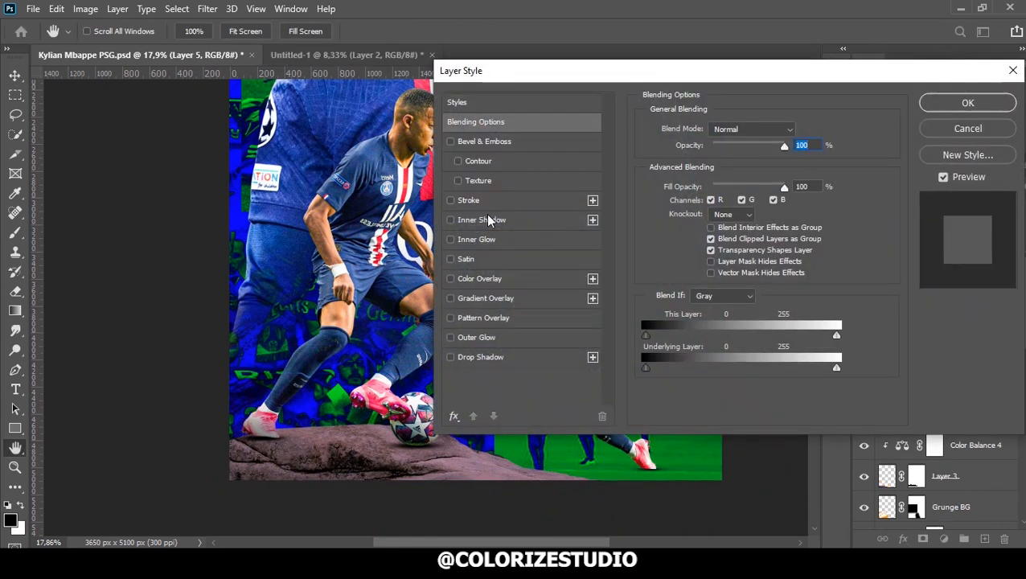
click(480, 278)
click(799, 132)
drag(492, 420, 469, 444)
click(815, 243)
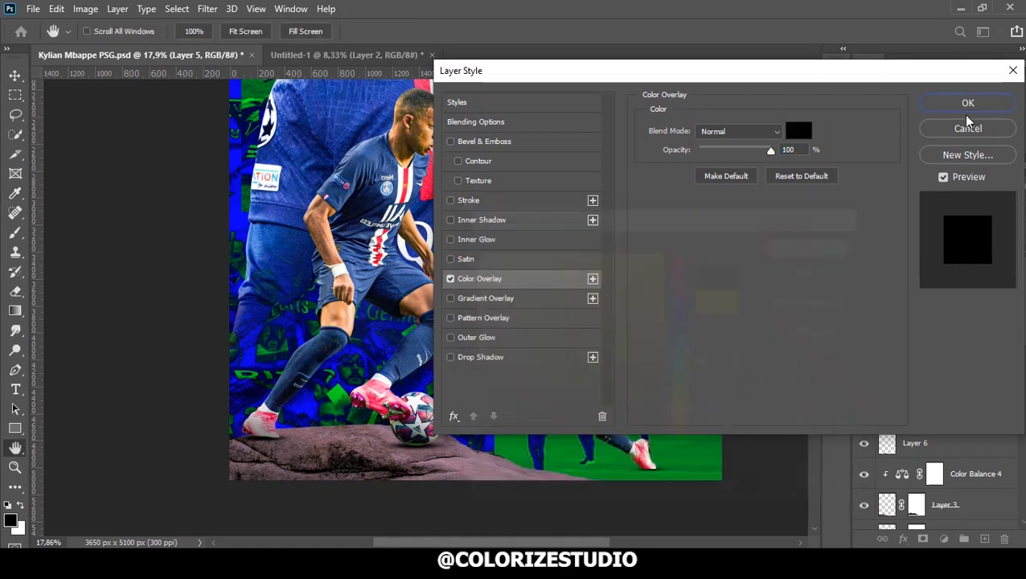
click(968, 102)
key(ctrl+t)
right_click(691, 240)
click(730, 322)
drag(716, 221, 717, 284)
drag(475, 222, 475, 284)
key(ctrl+z)
key(ctrl+z)
Distort the black Layer 5 silhouette into a flattened cast shadow on the grass at the kicking player's foot.
right_click(655, 336)
click(685, 127)
drag(716, 221, 715, 279)
drag(476, 221, 575, 306)
drag(715, 280, 723, 388)
drag(574, 307, 573, 391)
drag(652, 392, 644, 444)
key(Return)
click(762, 374)
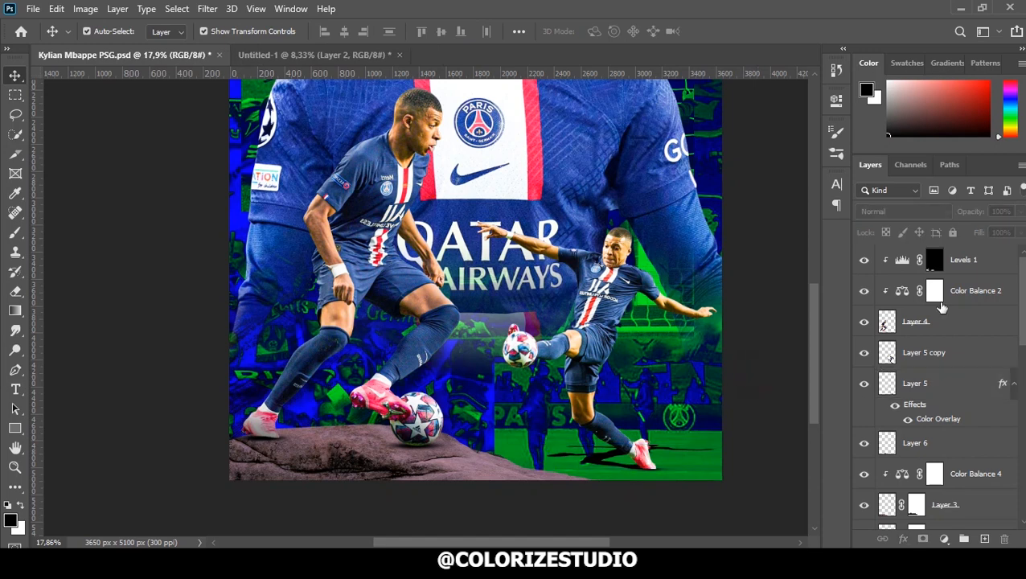
Apply Motion Blur at a 0° angle to the cast shadow, Layer 5, and lower its opacity to 60%.
click(925, 384)
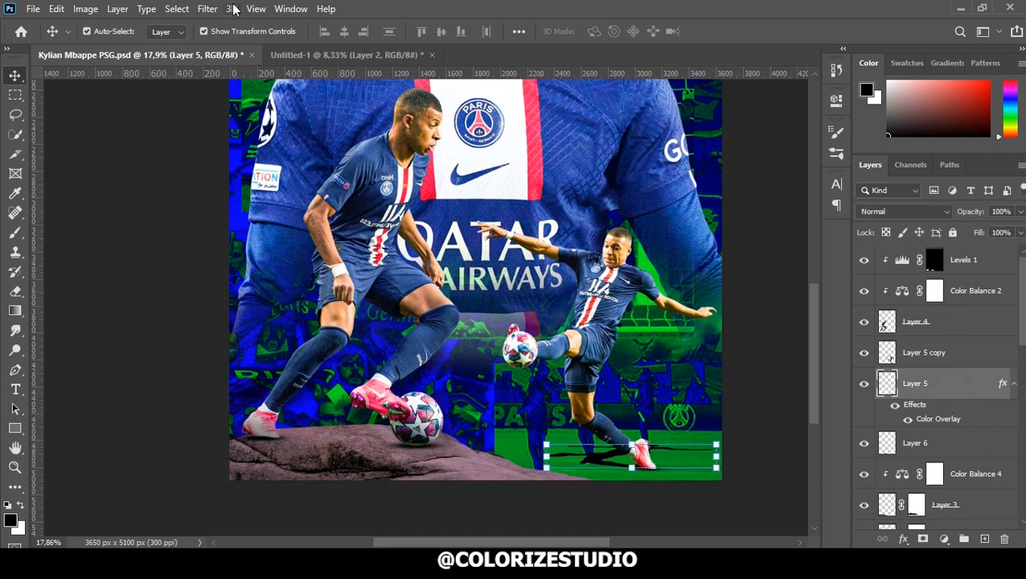
click(207, 8)
mouse_move(314, 177)
click(401, 263)
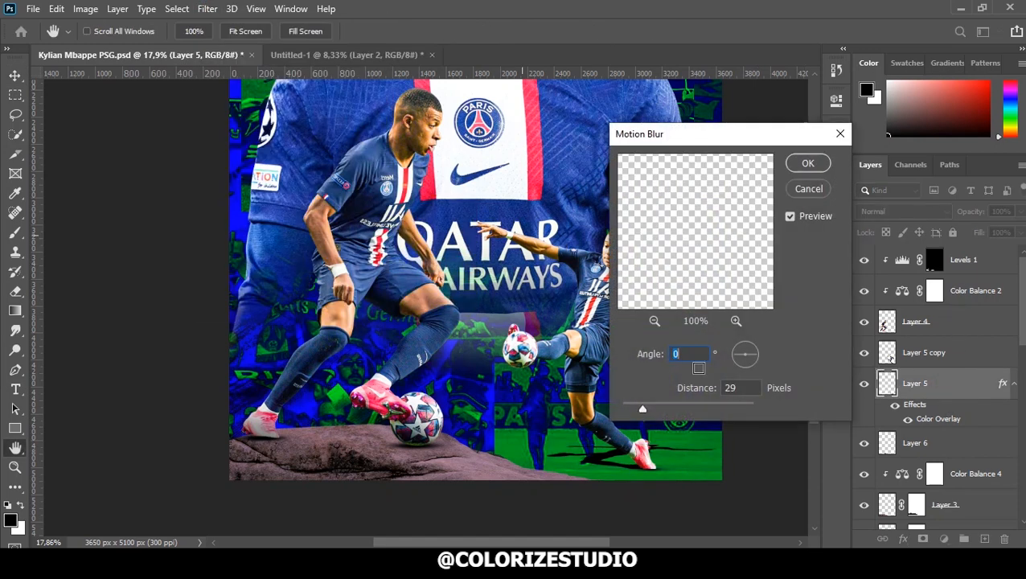
drag(675, 407, 693, 406)
click(807, 163)
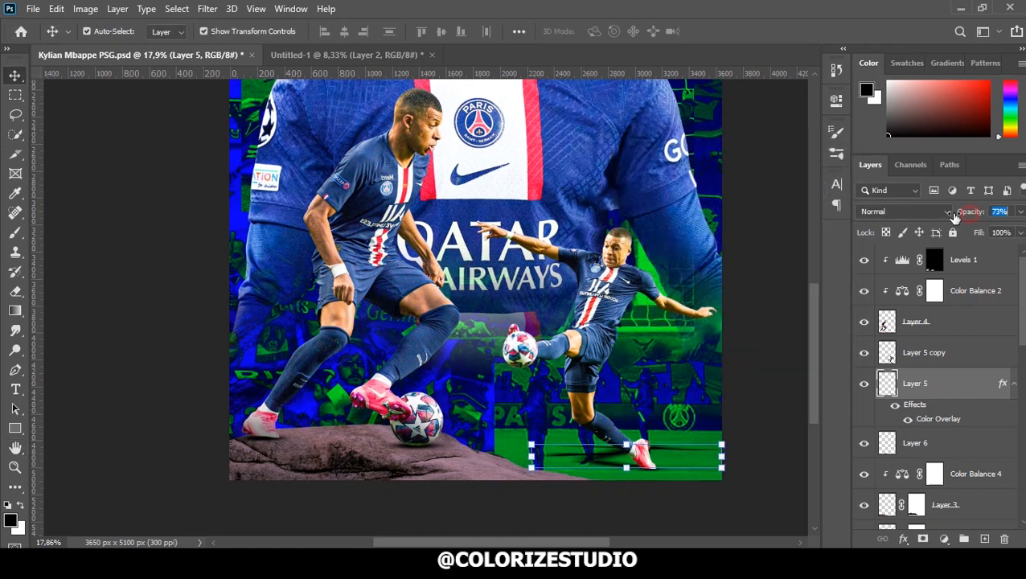
Mask the cast shadow, fade it diagonally with a black gradient, and set the layer opacity to 49%.
click(923, 540)
key(g)
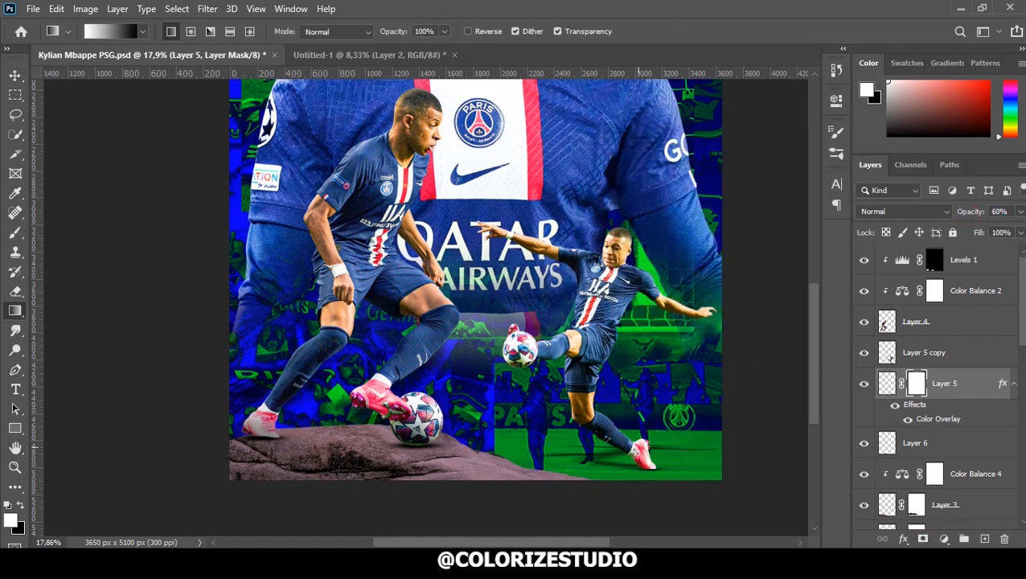
click(20, 506)
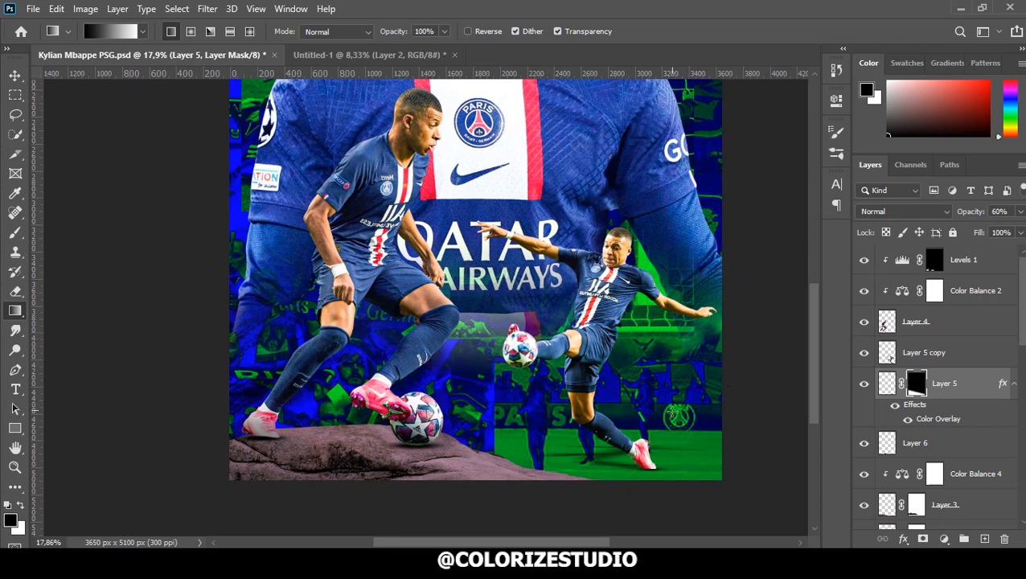
drag(598, 466, 598, 466)
key(v)
click(887, 384)
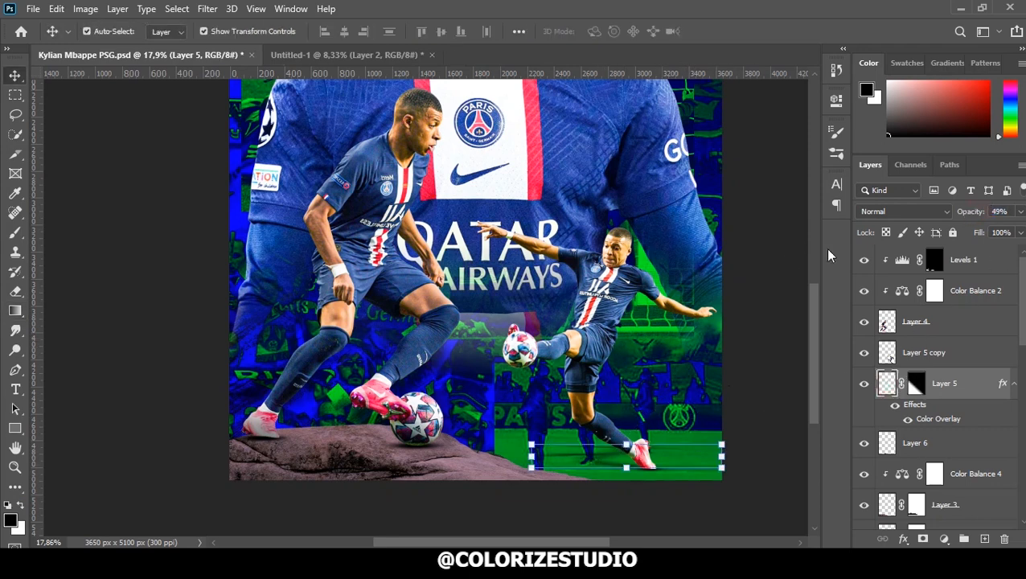
click(748, 310)
Add a brightening Curves adjustment above Color Balance 2, clipped to the dribbling player.
scroll(563, 342, down, 6)
scroll(453, 368, up, 4)
click(355, 288)
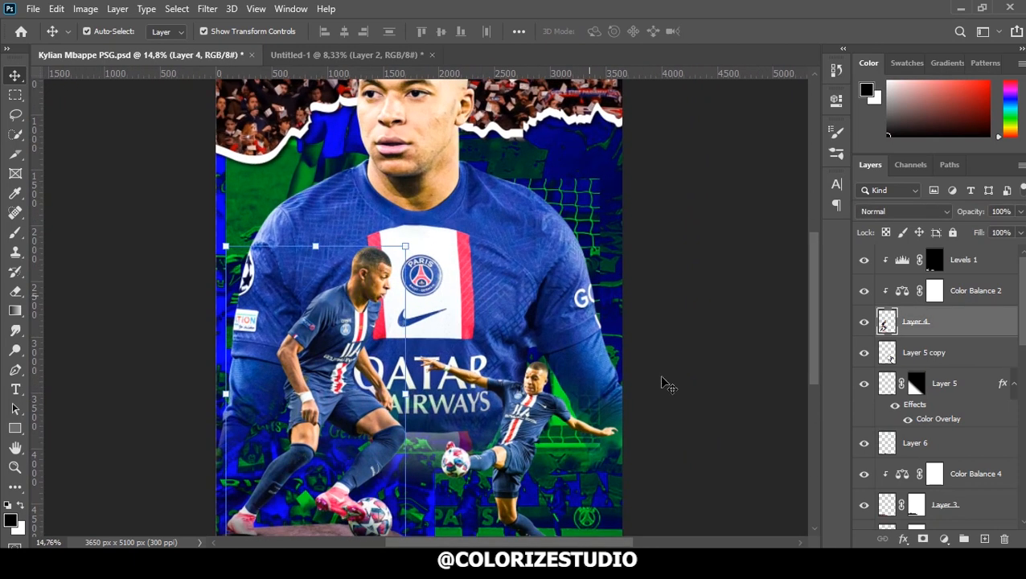
click(974, 291)
click(944, 539)
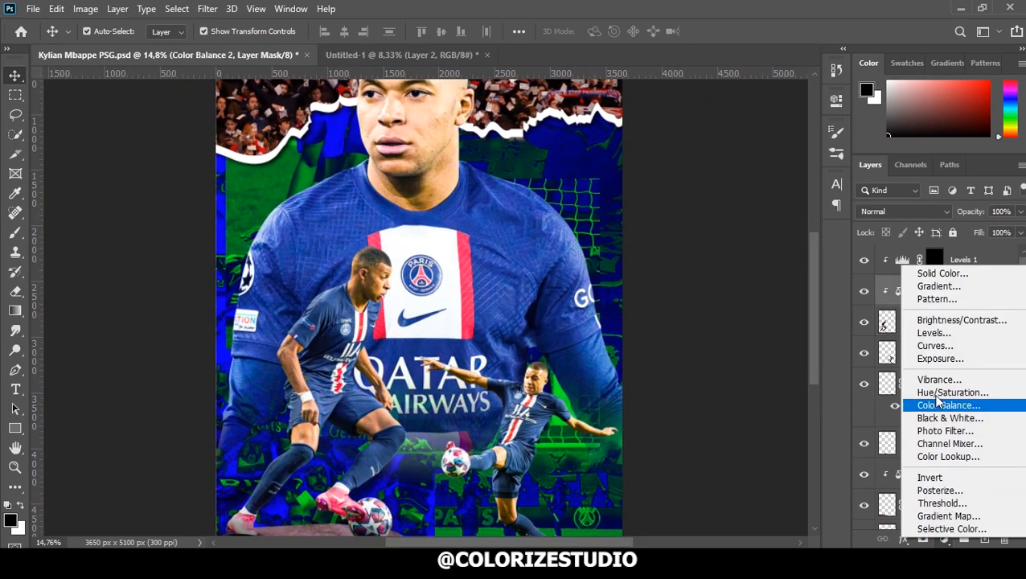
click(926, 350)
drag(755, 239, 693, 266)
click(794, 95)
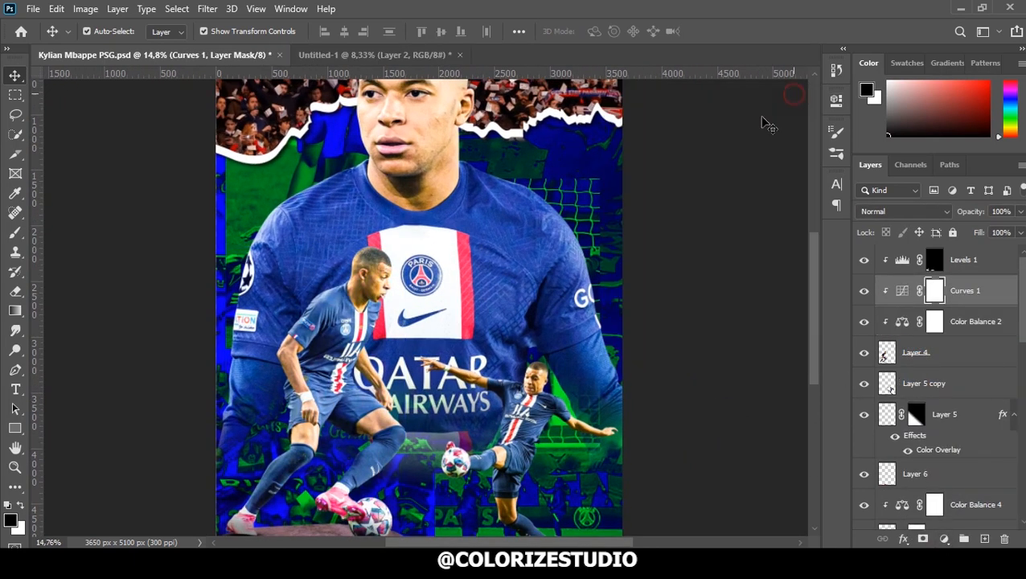
Invert the Curves 1 mask and paint highlights onto the dribbling player with a soft white brush at 67% opacity.
key(ctrl+i)
key(b)
right_click(453, 311)
click(799, 35)
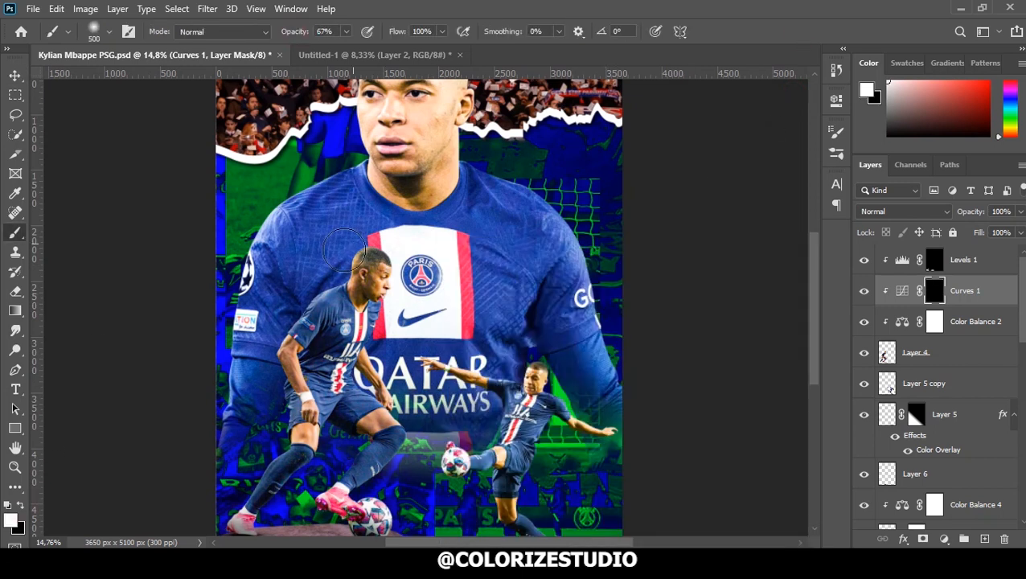
drag(279, 390, 266, 441)
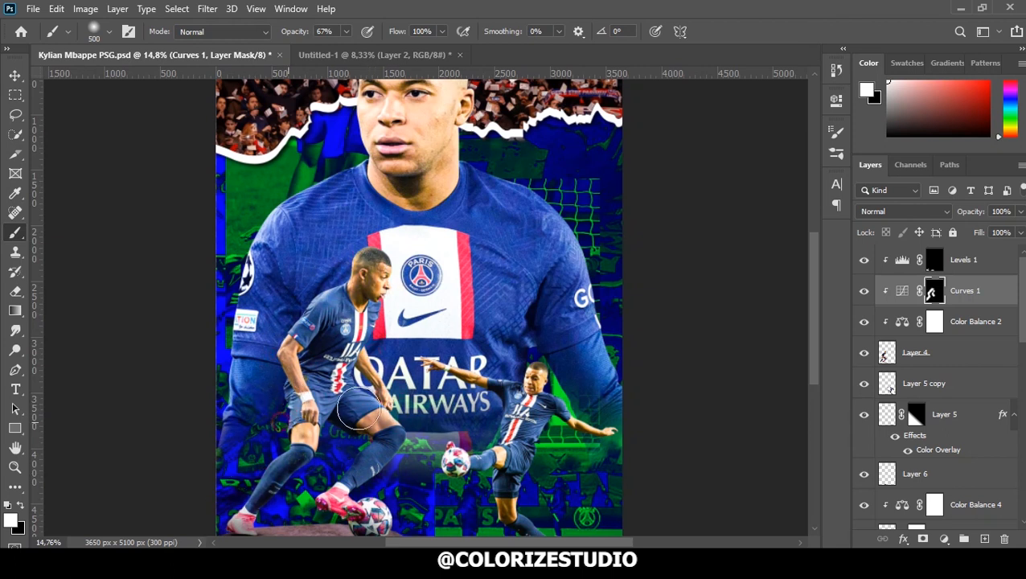
key(v)
Add a Curves adjustment clipped to the kicking player, Layer 5 copy, and raise the curve's highlights to brighten it.
click(933, 384)
click(945, 539)
click(945, 352)
click(707, 351)
drag(757, 220, 754, 201)
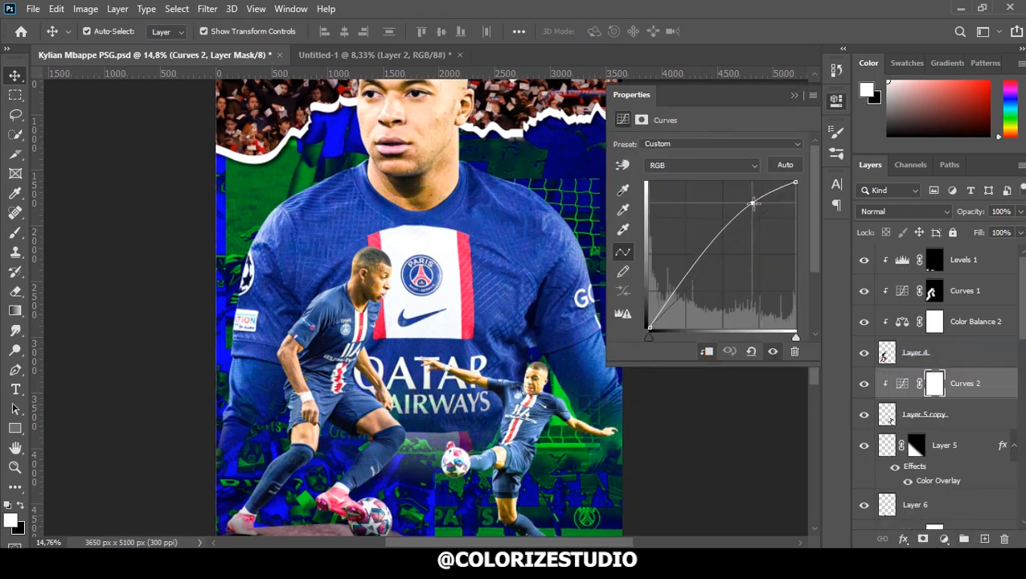
click(794, 95)
Invert the Curves 2 mask and paint highlights along the kicking player's body with a soft white brush at 67% opacity.
key(ctrl+i)
key(b)
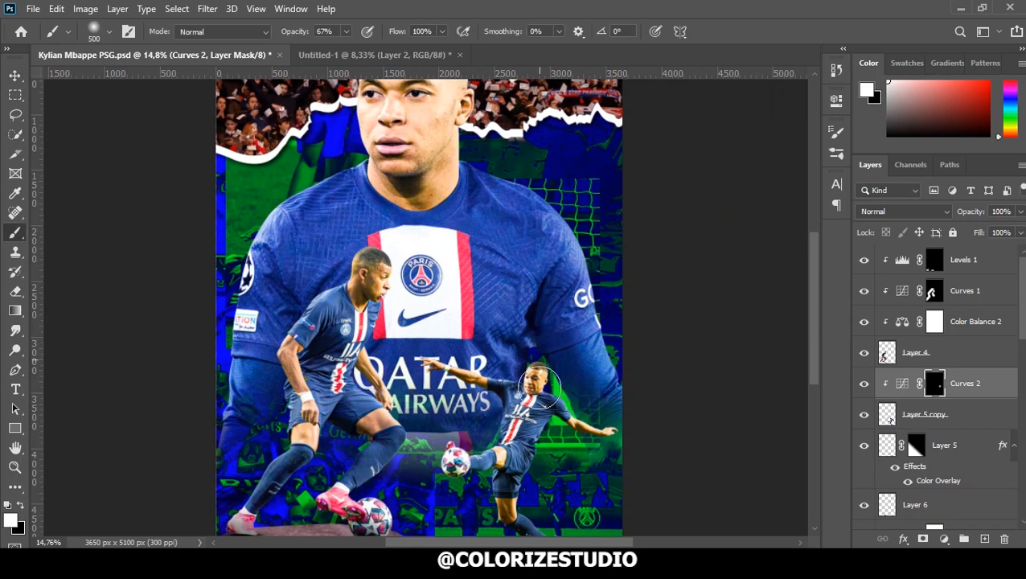
scroll(541, 386, up, 3)
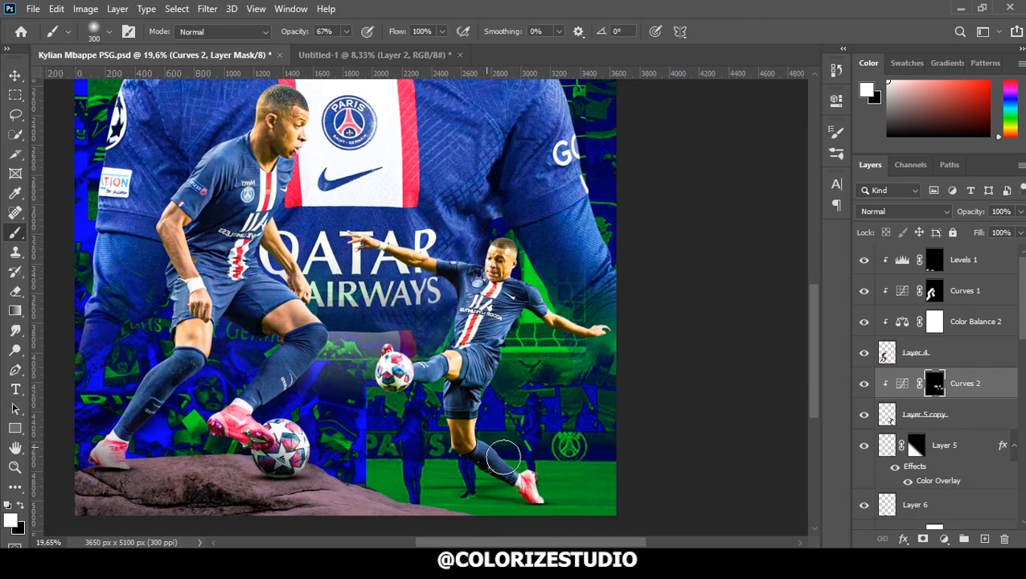
scroll(487, 299, down, 8)
key(v)
scroll(463, 244, up, 3)
scroll(463, 243, down, 3)
scroll(457, 256, up, 3)
scroll(460, 305, up, 2)
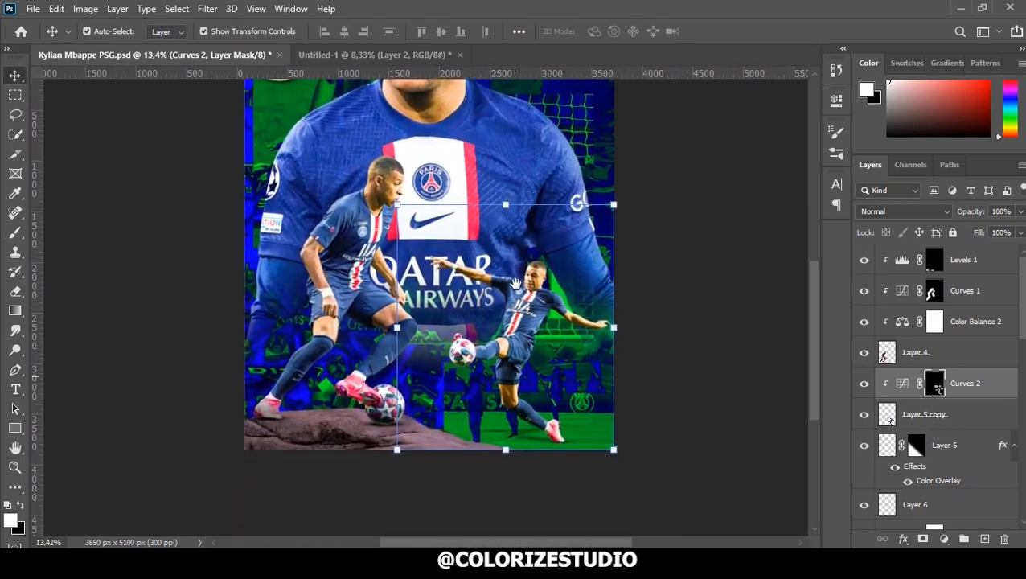
Add a Brightness/Contrast adjustment above Color Balance 4, clipped to the rock, with Brightness 71 and Contrast 38.
scroll(469, 368, down, 3)
click(338, 499)
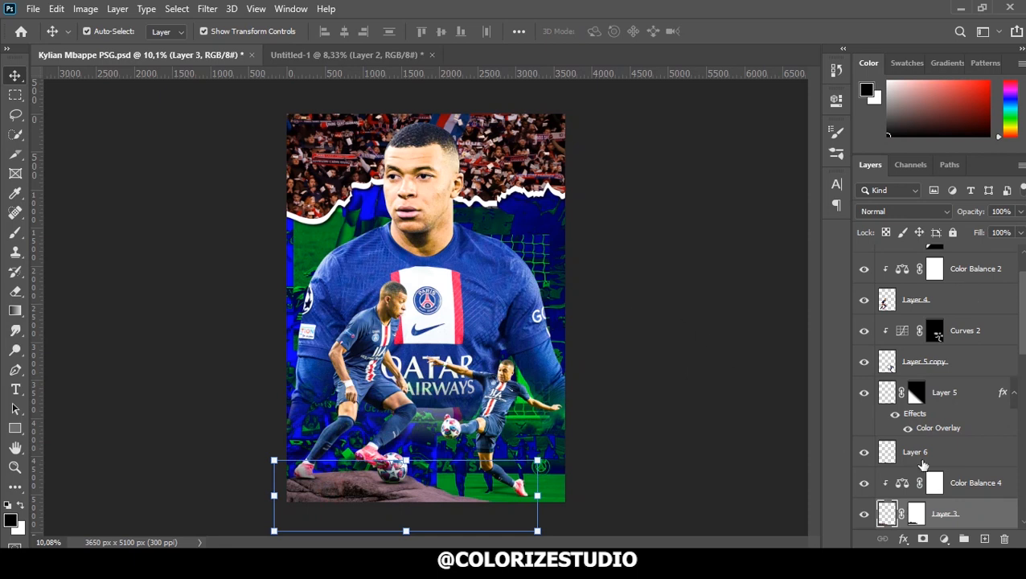
click(965, 484)
click(944, 539)
click(937, 322)
drag(707, 186, 750, 187)
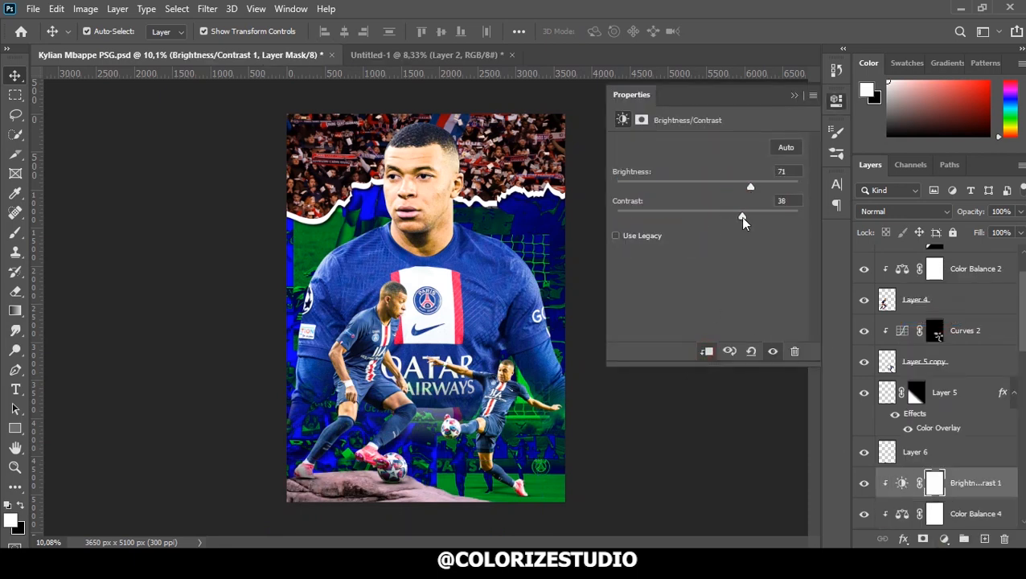
click(796, 96)
Invert the Brightness/Contrast 1 mask and paint highlights along the rock's edges with a soft white brush at 67% opacity.
key(ctrl+i)
key(b)
scroll(483, 451, up, 3)
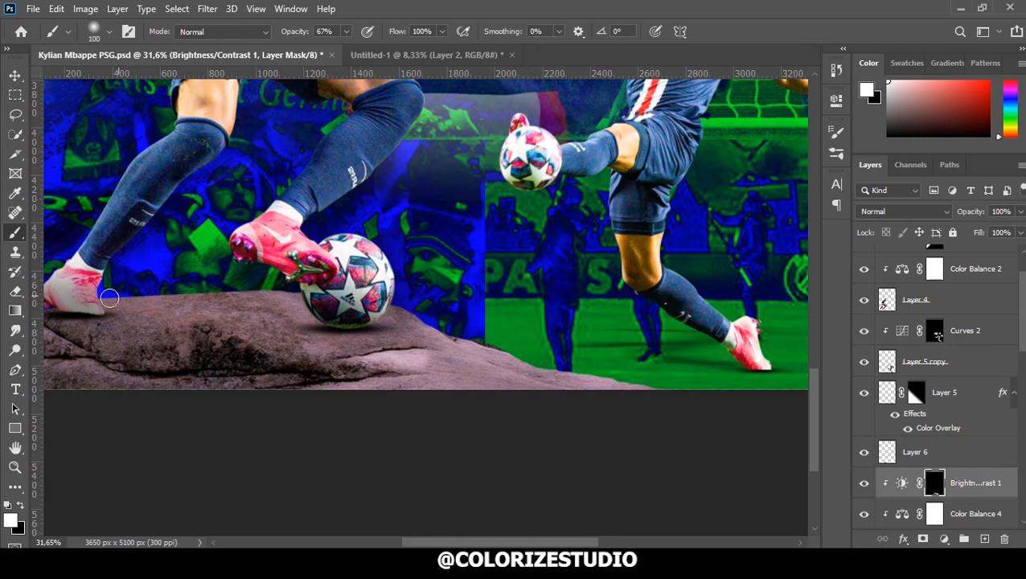
drag(138, 350, 363, 323)
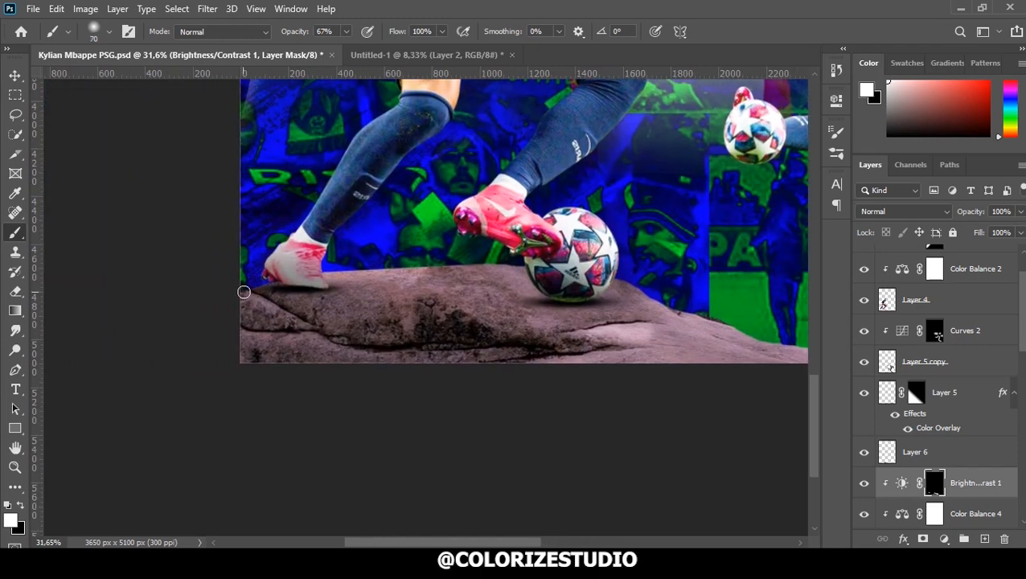
drag(531, 283, 445, 309)
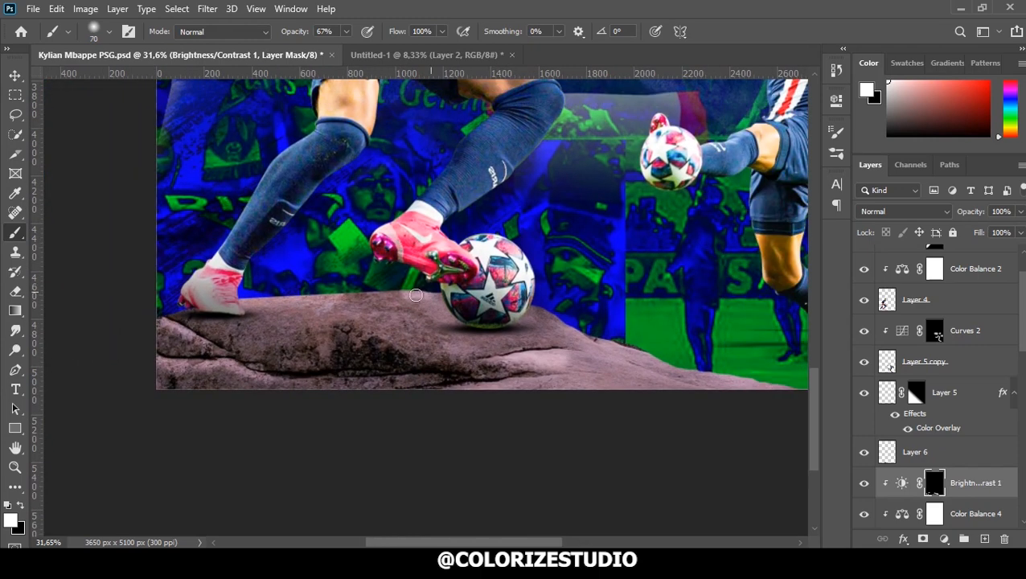
drag(452, 249, 330, 215)
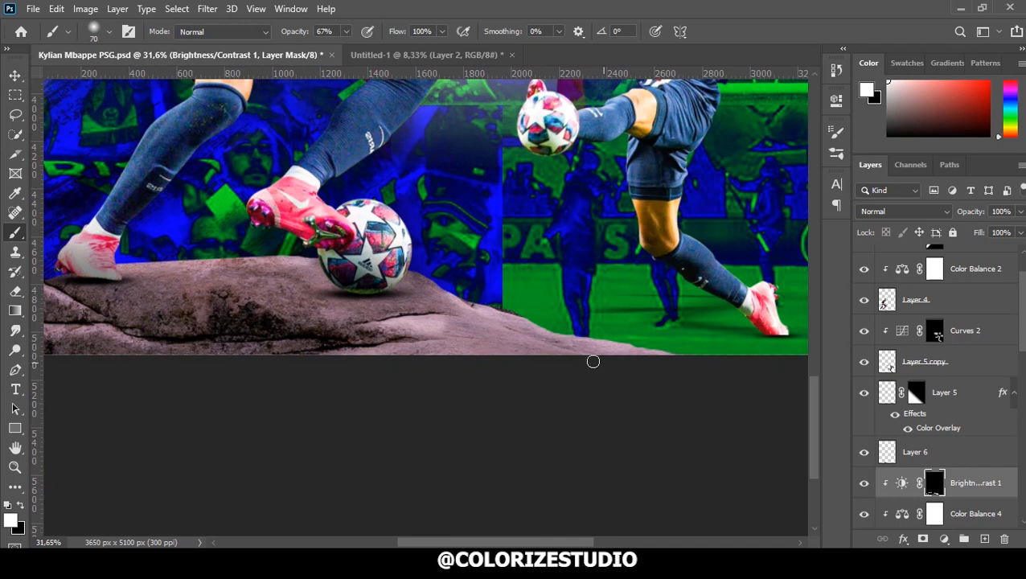
scroll(495, 414, down, 12)
key(v)
click(615, 378)
scroll(413, 313, up, 2)
scroll(413, 313, down, 3)
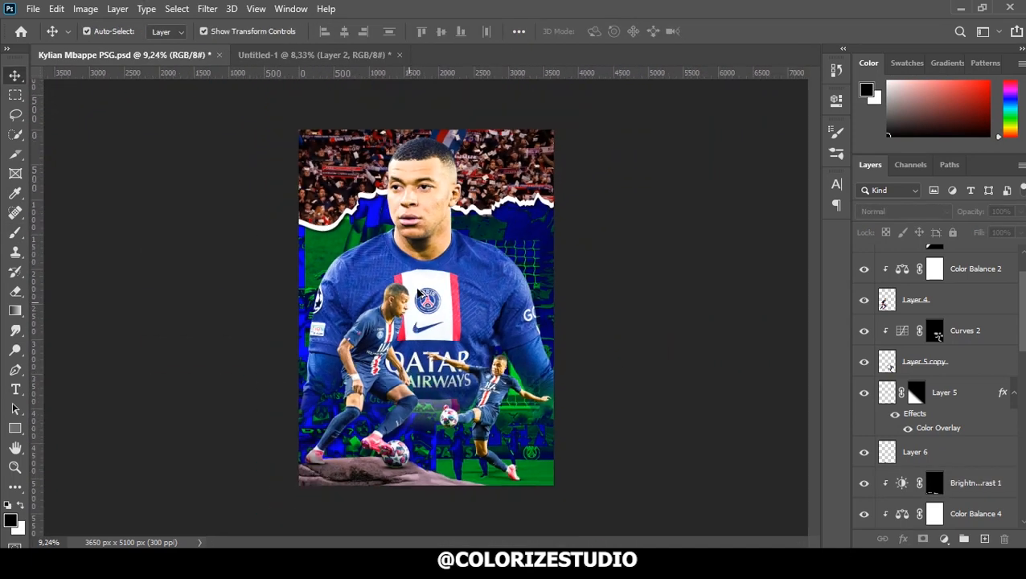
Place the wrinkled-plastic-wrap texture above Levels 1, scaled to cover the whole poster, rasterize it and set its blend mode to Screen.
scroll(978, 270, up, 2)
click(980, 264)
key(alt+Tab)
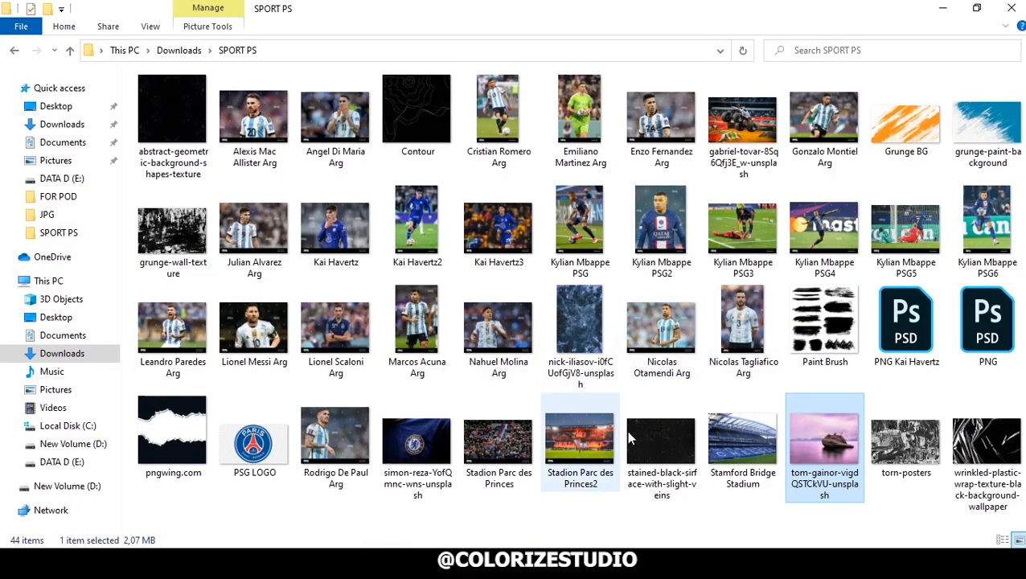
drag(987, 453, 479, 334)
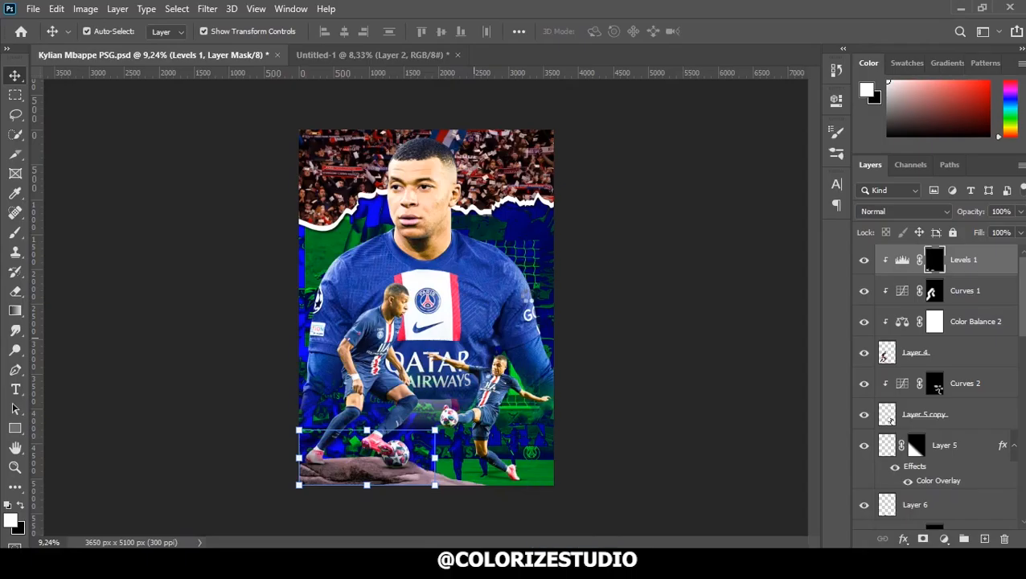
drag(560, 206, 559, 507)
key(Return)
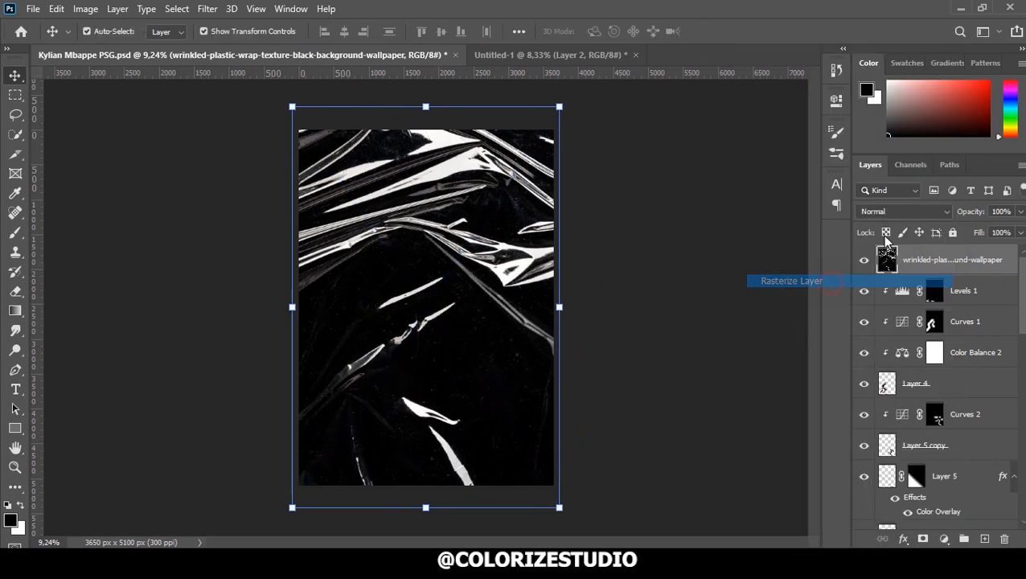
click(903, 211)
click(871, 299)
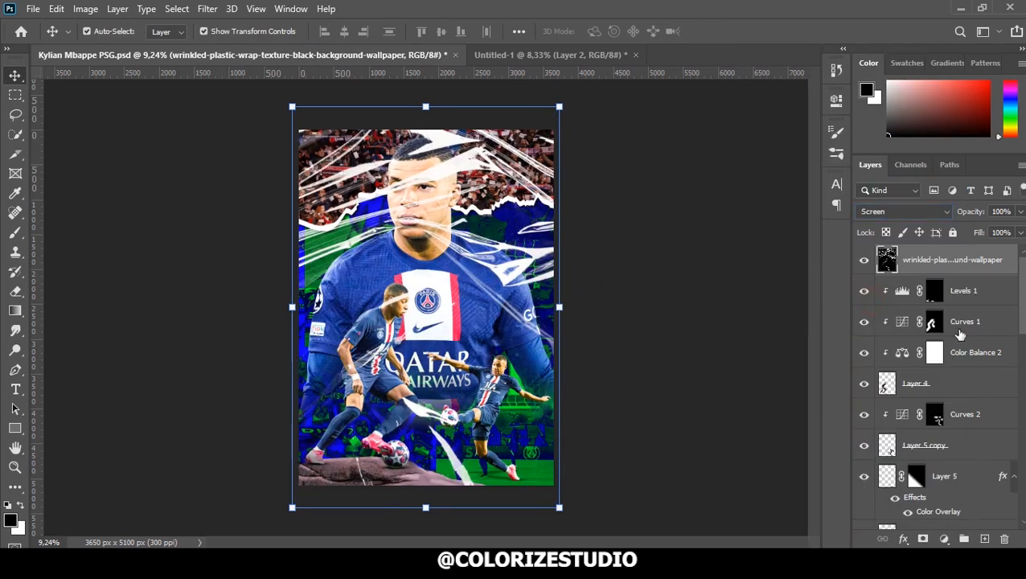
Add a layer mask to the wrinkled-plastic layer and hide the texture over the players with a soft black 1200 px brush.
click(924, 539)
key(b)
right_click(728, 110)
click(778, 41)
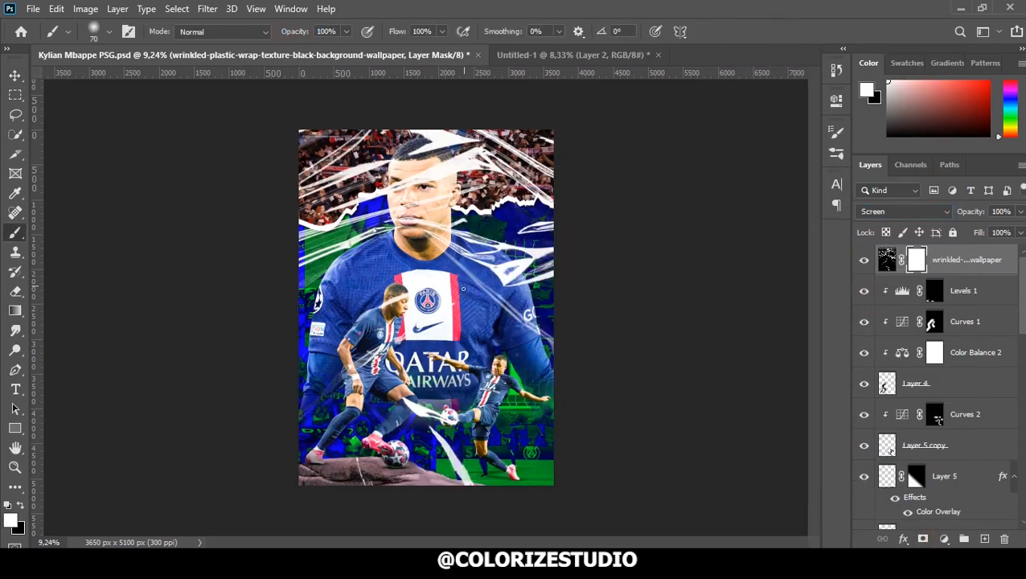
mouse_move(427, 174)
mouse_down()
mouse_move(434, 149)
mouse_move(433, 229)
mouse_move(489, 290)
mouse_move(449, 265)
mouse_move(350, 289)
mouse_move(429, 341)
mouse_up()
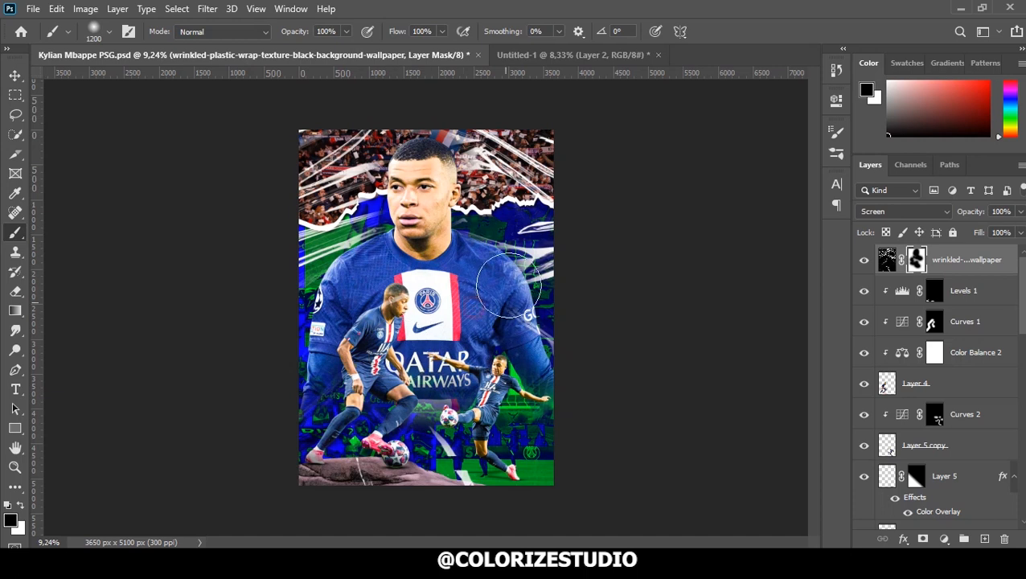
drag(509, 285, 493, 293)
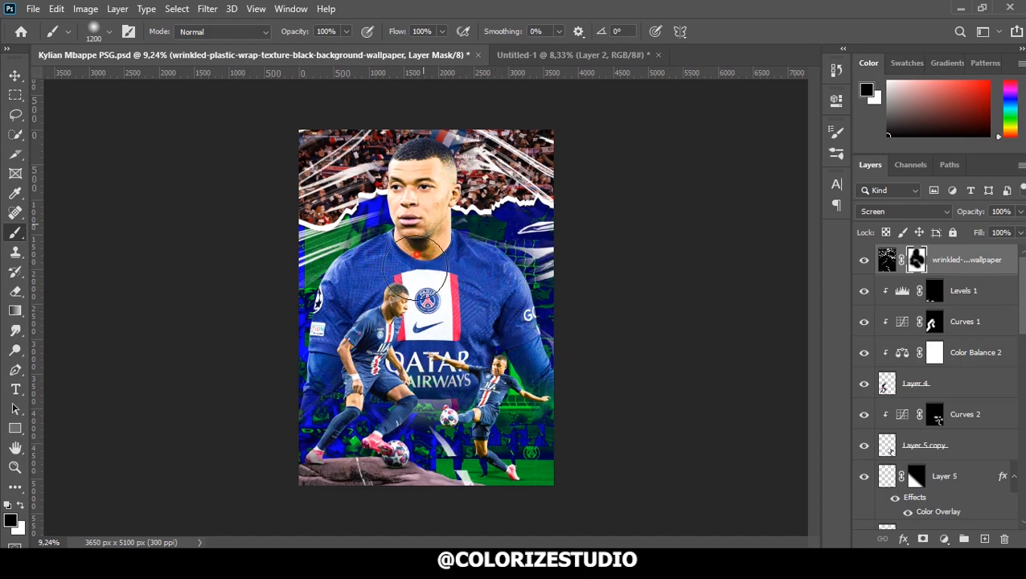
mouse_move(471, 145)
mouse_down()
mouse_move(332, 113)
mouse_move(543, 121)
mouse_move(447, 114)
mouse_up()
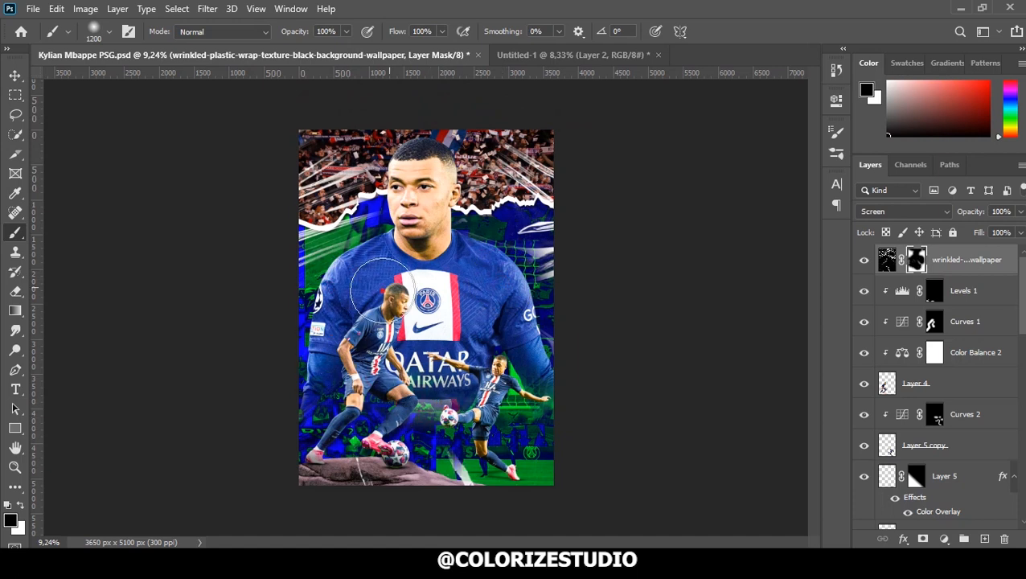
Lower the wrinkled-plastic texture layer's opacity to 55%.
key(v)
click(884, 263)
drag(979, 215, 942, 215)
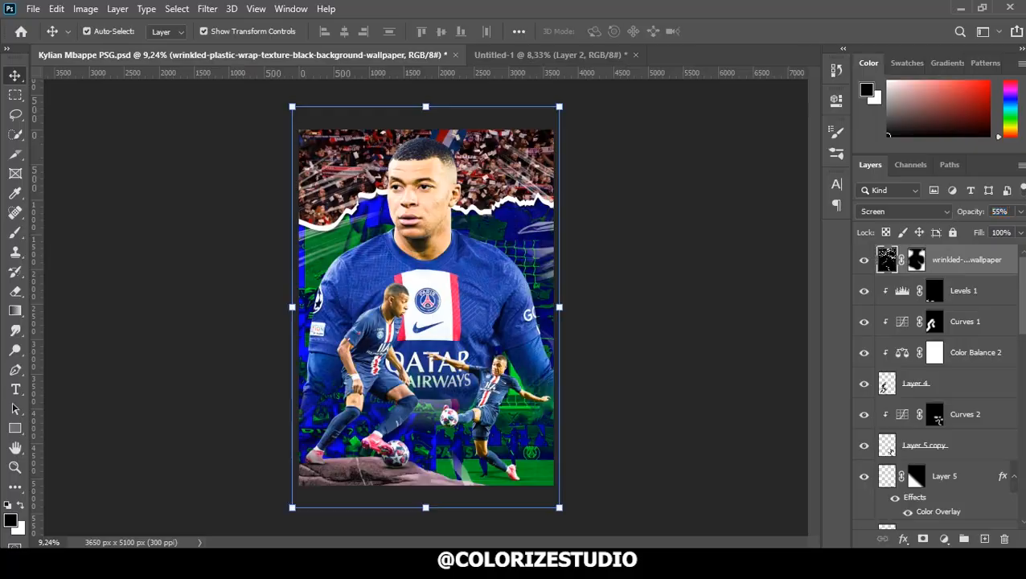
Try the grunge-paint-background image as a rasterized Screen overlay on the poster, and delete it.
click(962, 7)
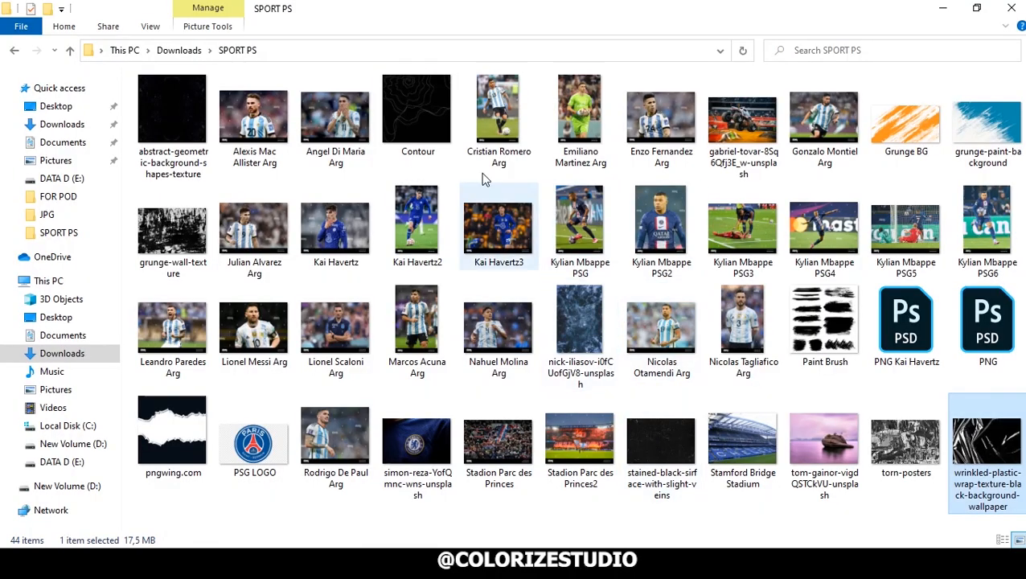
mouse_move(415, 90)
mouse_down()
mouse_move(439, 203)
mouse_move(426, 145)
mouse_up()
mouse_move(988, 120)
mouse_down()
mouse_move(599, 523)
mouse_move(505, 341)
mouse_move(507, 289)
mouse_up()
key(Return)
right_click(935, 267)
click(909, 281)
click(893, 212)
click(877, 299)
click(891, 216)
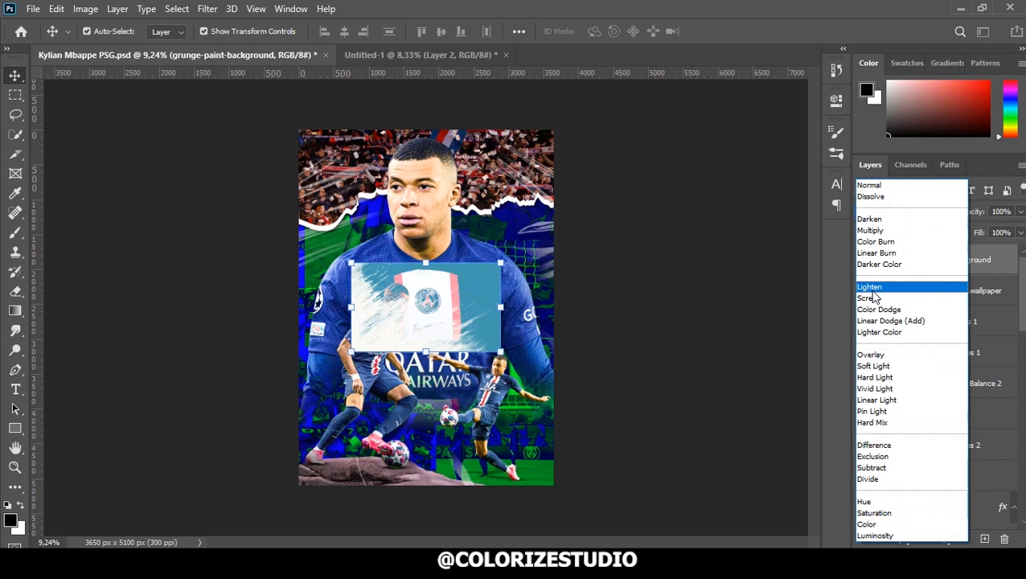
click(875, 297)
drag(482, 310, 574, 449)
key(Return)
key(Delete)
Place the torn-posters image rotated 90° and scaled to about 130% to cover the poster, rasterize it and set it to Lighten.
key(alt+Tab)
click(409, 108)
drag(920, 454, 559, 509)
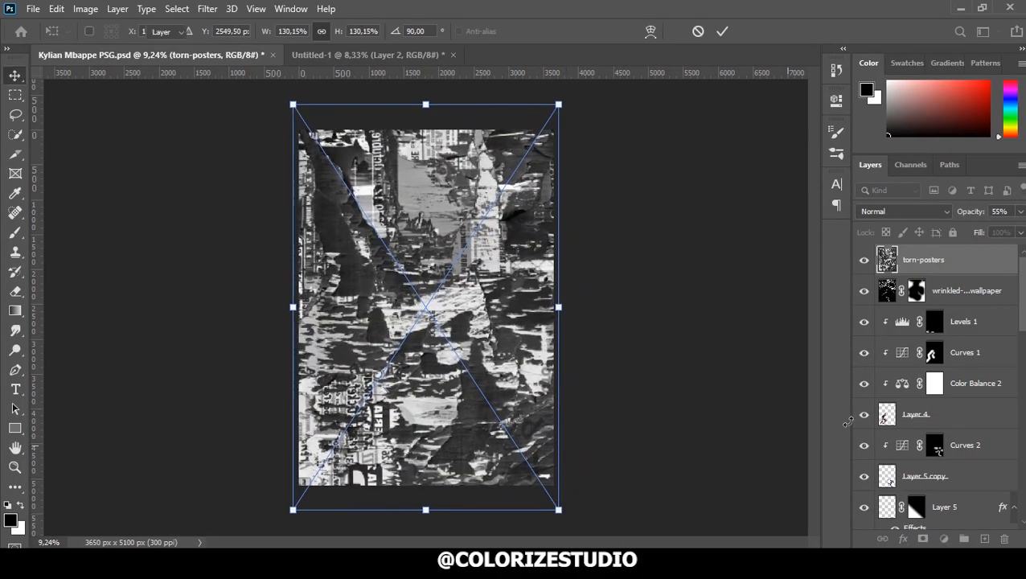
key(Return)
right_click(931, 270)
click(772, 282)
click(905, 212)
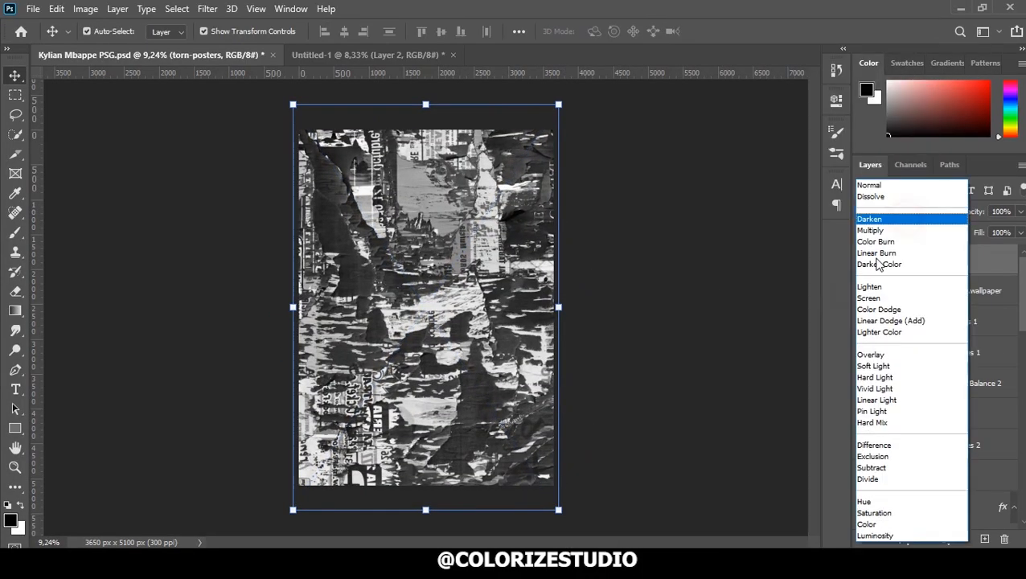
click(870, 287)
Move the torn-posters layer down the stack to directly below Rectangle 2 and reduce its opacity.
drag(939, 264, 966, 473)
scroll(959, 295, down, 3)
scroll(960, 294, up, 1)
drag(955, 260, 955, 424)
scroll(965, 371, down, 7)
scroll(965, 321, down, 3)
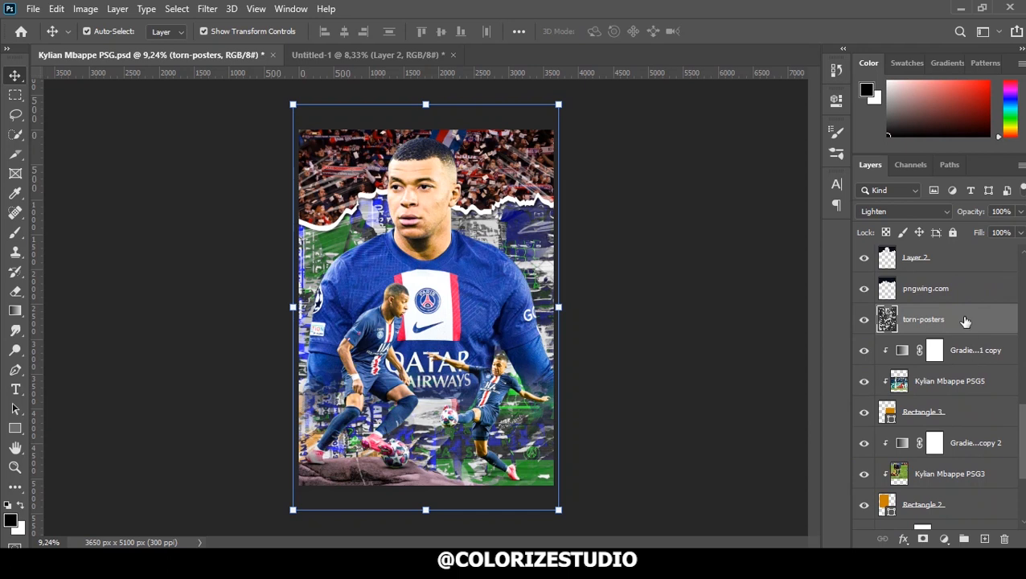
drag(963, 320, 954, 506)
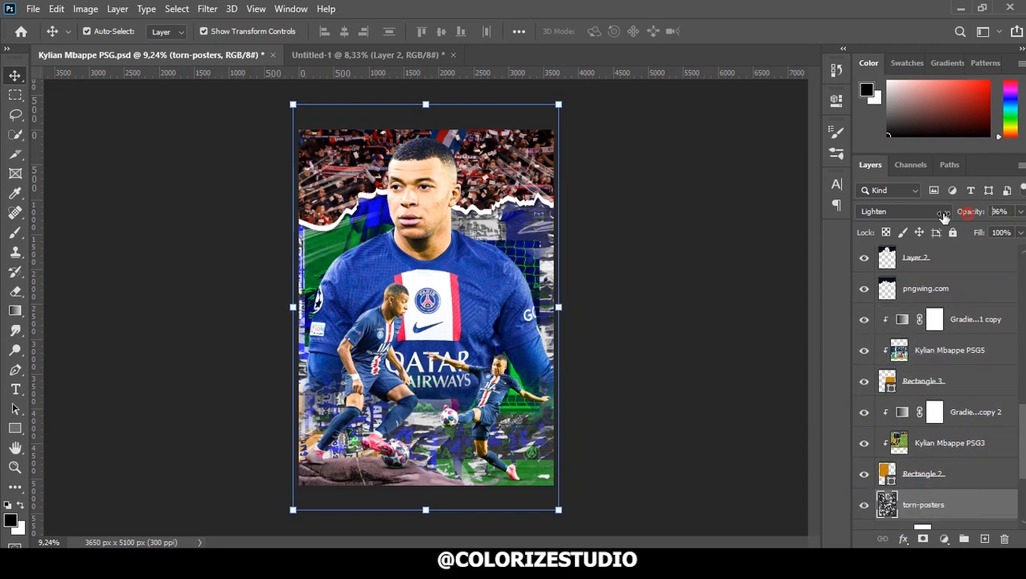
drag(944, 216, 919, 220)
click(765, 307)
Place the Contour image above the wrinkled-plastic layer, scaled to about 68% and rotated about 165° over the poster's lower-right corner.
scroll(976, 384, up, 3)
drag(1021, 378, 1022, 264)
click(969, 259)
click(444, 563)
drag(418, 115, 374, 431)
drag(478, 367, 509, 478)
drag(503, 243, 546, 357)
drag(637, 352, 649, 378)
drag(520, 438, 506, 438)
key(Return)
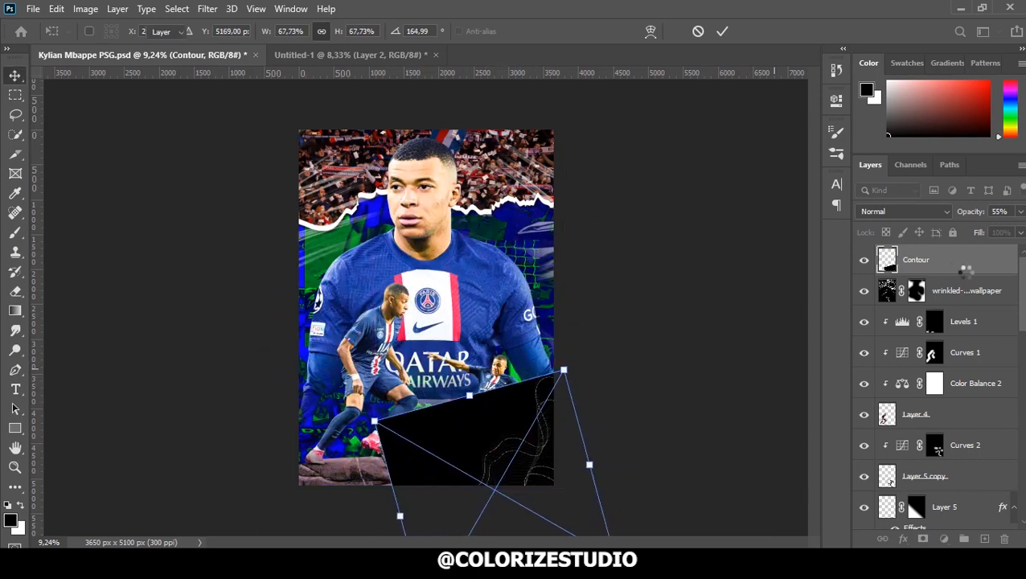
Rasterize the Contour layer, set it to Screen, and shrink and reposition it around the kicking player.
right_click(959, 263)
click(877, 281)
click(905, 211)
click(877, 299)
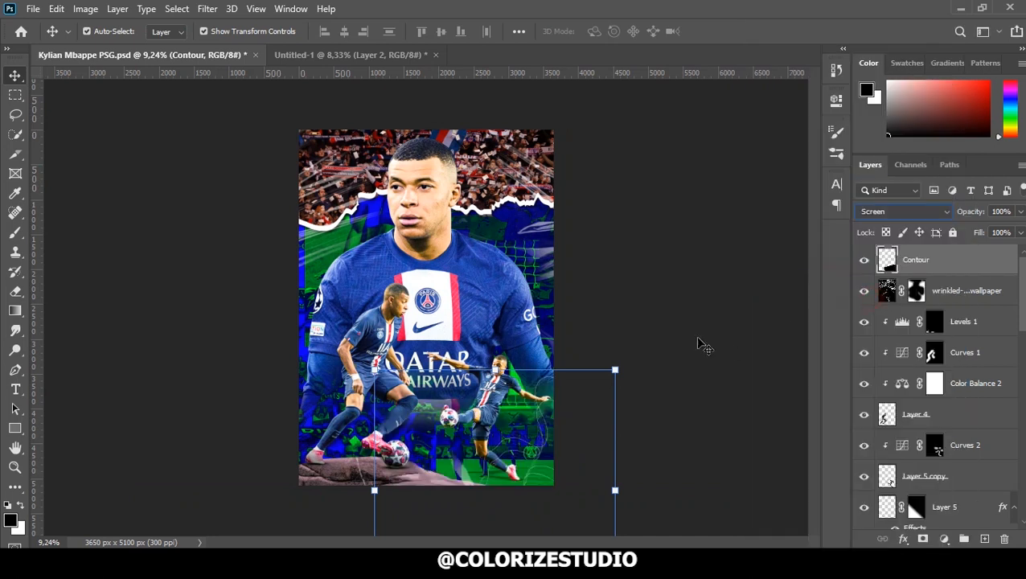
drag(642, 356, 700, 367)
drag(589, 442, 591, 446)
key(Return)
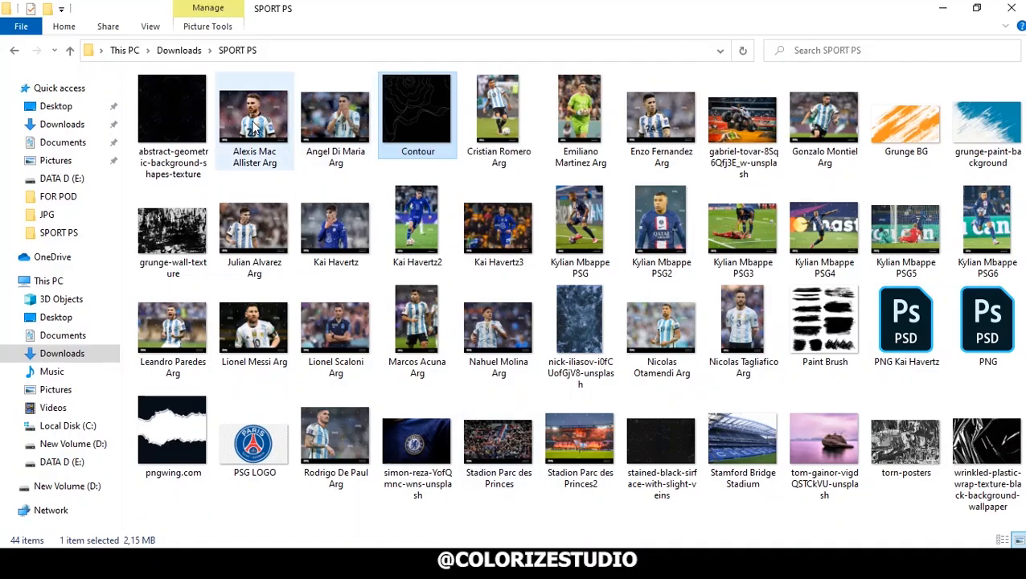
Place the abstract-geometric-background-shapes texture on top, enlarged across the poster, rasterize it and set its blend mode to Screen.
click(182, 106)
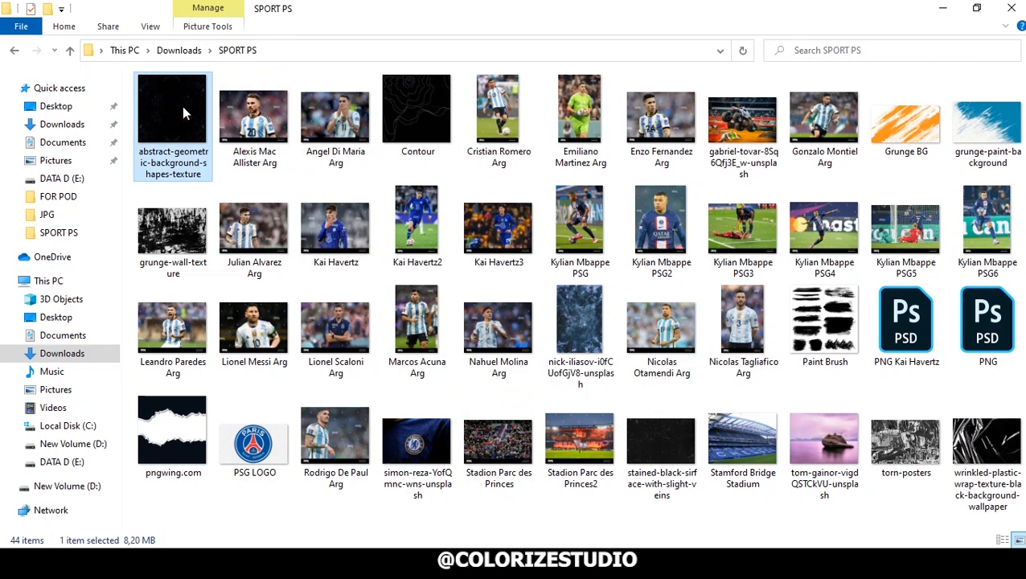
click(661, 438)
drag(167, 92, 563, 515)
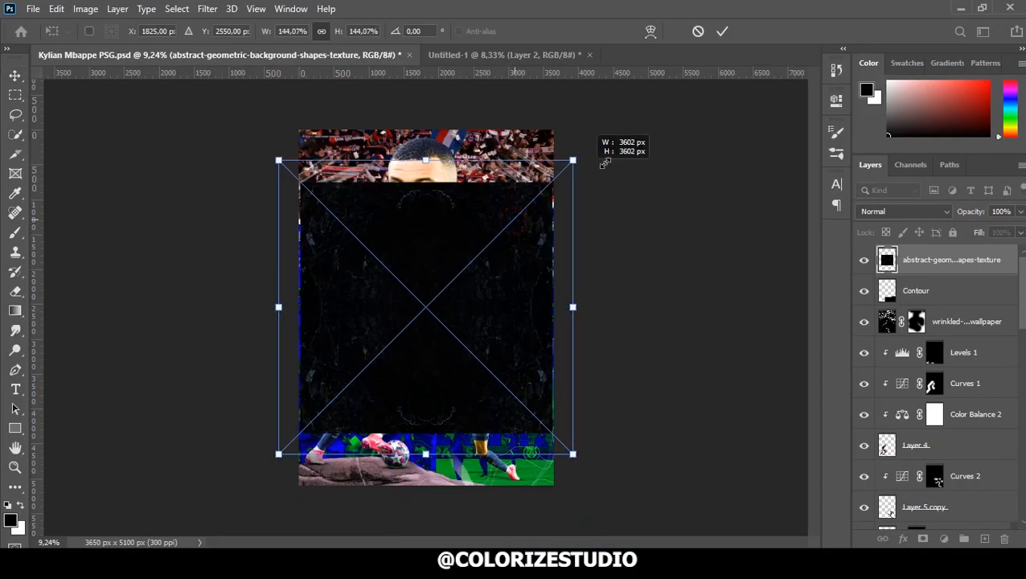
right_click(921, 259)
click(779, 282)
click(867, 214)
click(874, 297)
Add a layer mask to the abstract-geometric texture and hide it over the players with a soft black 1200 px brush.
scroll(457, 198, up, 4)
scroll(450, 194, down, 4)
scroll(776, 303, up, 3)
click(924, 539)
key(b)
mouse_move(486, 256)
mouse_down()
mouse_move(521, 273)
mouse_move(534, 322)
mouse_move(513, 407)
mouse_up()
mouse_move(337, 376)
mouse_down()
mouse_move(382, 430)
mouse_move(359, 460)
mouse_up()
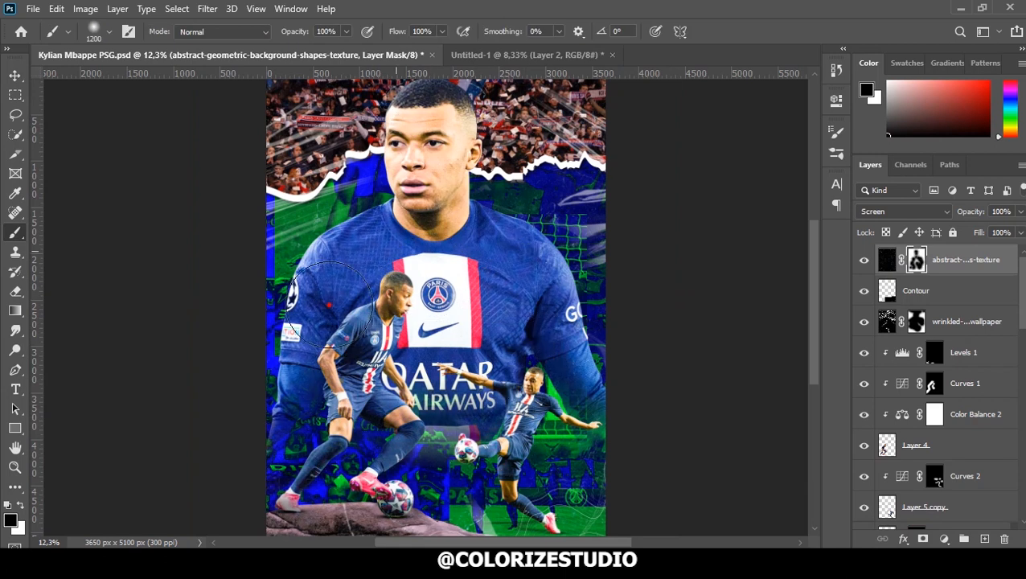
drag(544, 331, 474, 312)
key(v)
click(715, 241)
scroll(491, 308, down, 4)
scroll(467, 312, up, 2)
scroll(467, 312, down, 1)
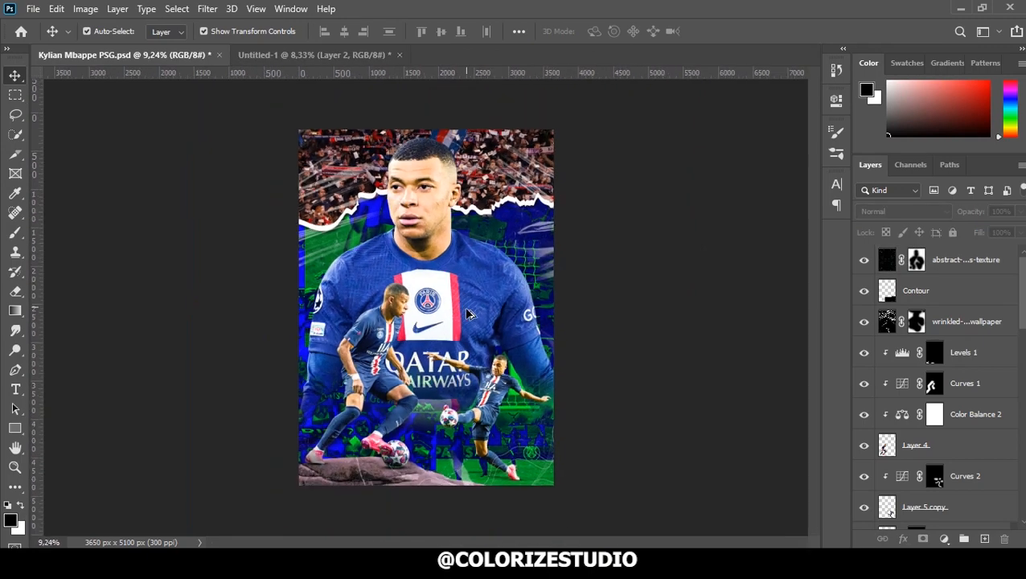
click(979, 264)
click(419, 564)
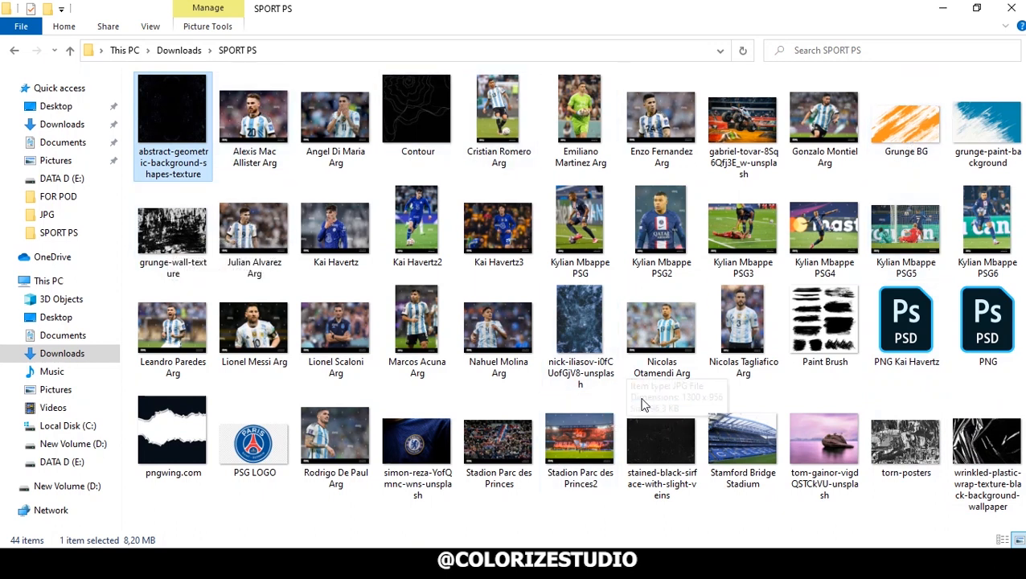
key(alt+Tab)
scroll(500, 326, up, 1)
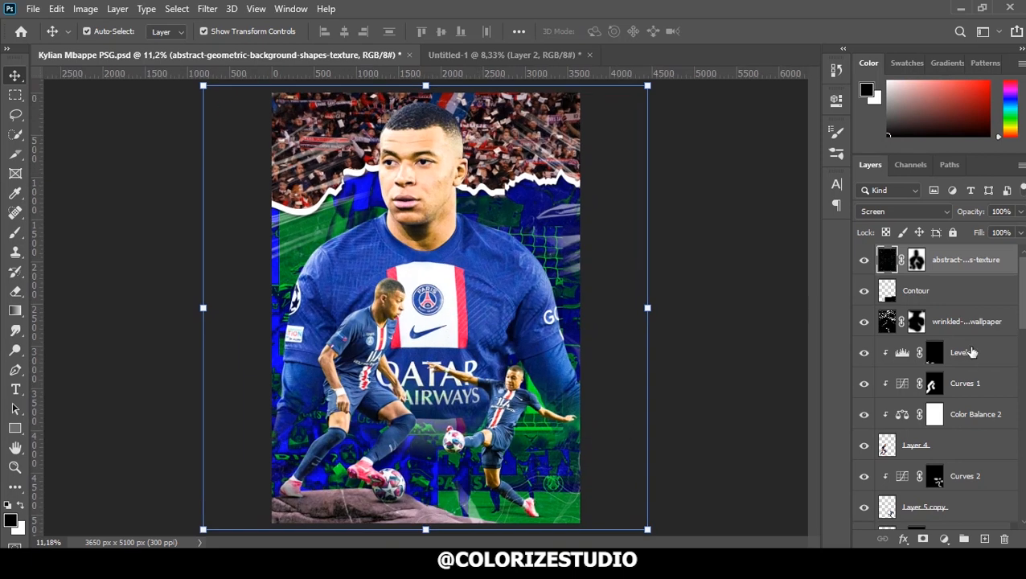
click(970, 330)
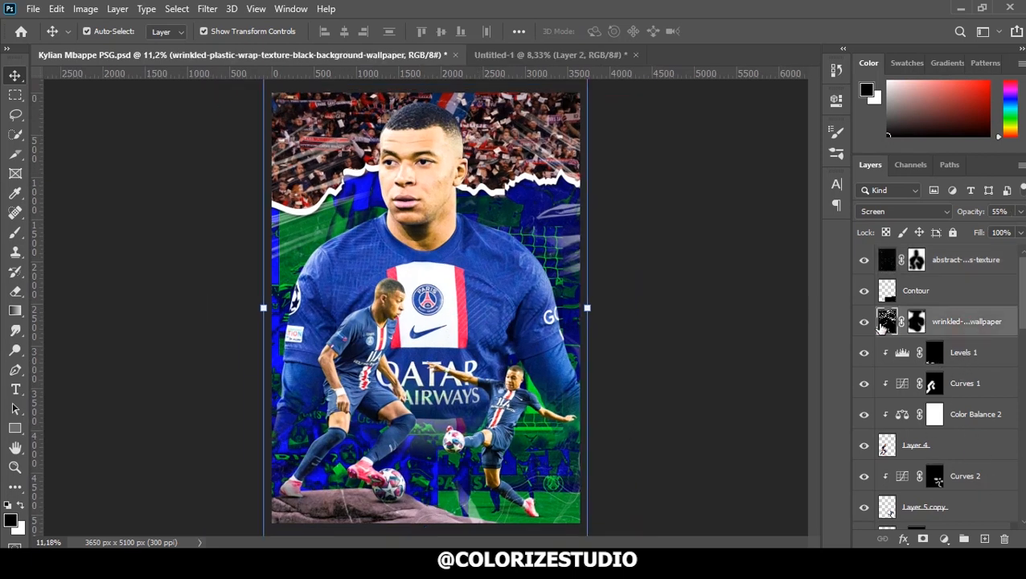
scroll(957, 354, down, 2)
click(530, 493)
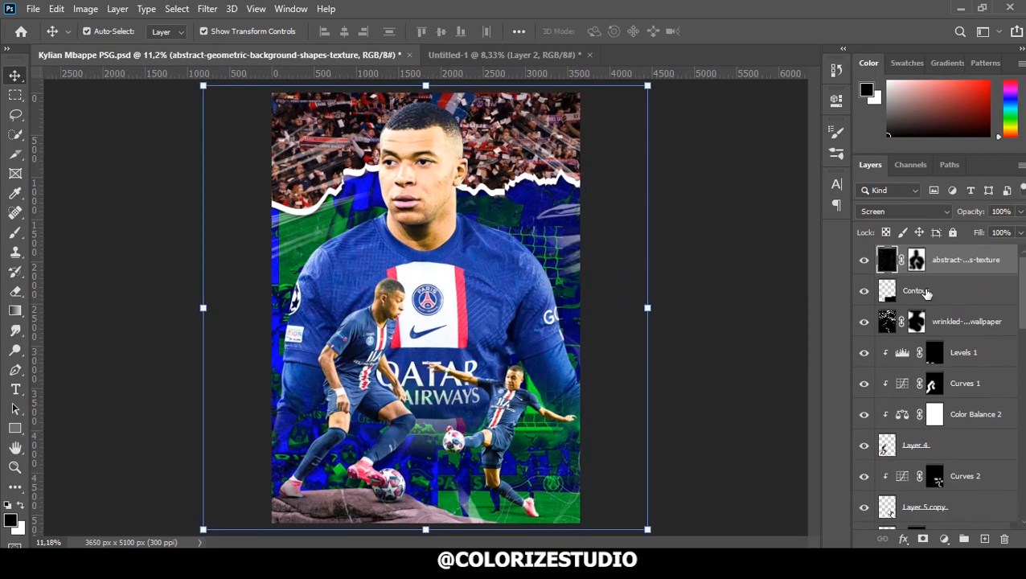
Add a layer mask to the Contour layer and hide its lines over the kicking player with a soft black 250 px brush.
click(900, 297)
click(923, 540)
key(b)
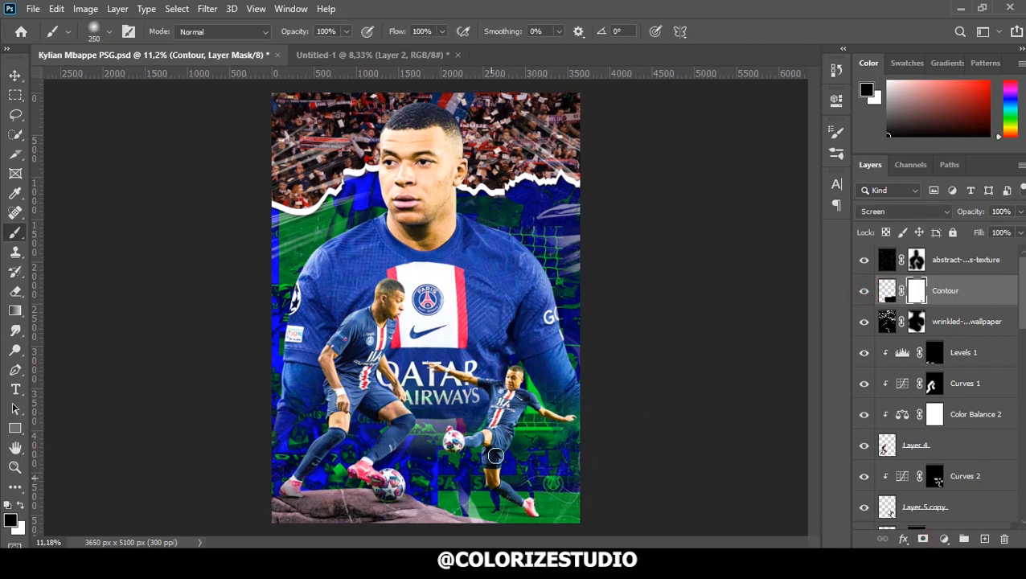
key(v)
scroll(514, 323, down, 2)
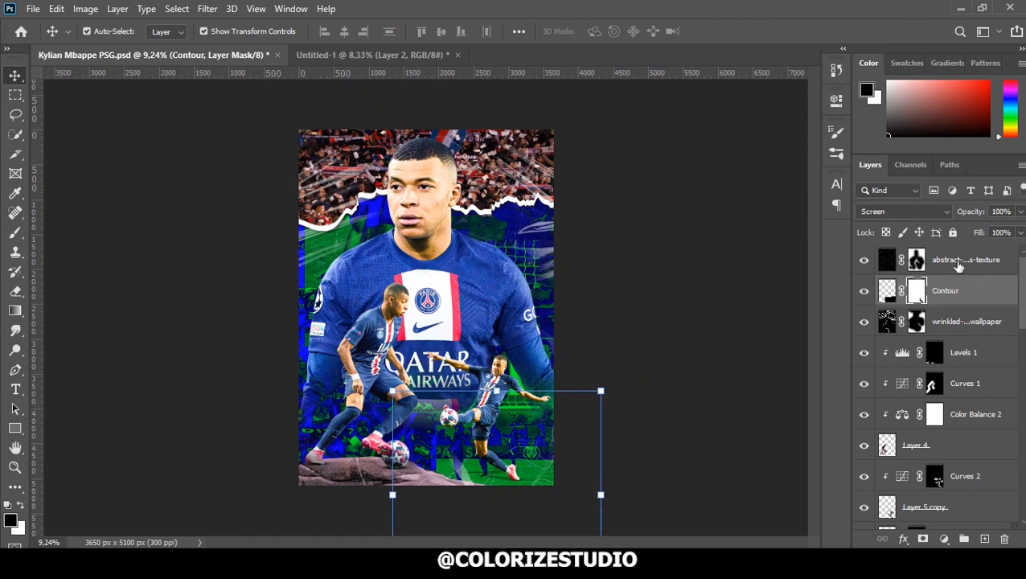
Add a Color Balance adjustment above all layers with midtones Cyan/Red +16, Magenta/Green -4 and Yellow/Blue +19.
click(957, 263)
click(944, 540)
click(937, 407)
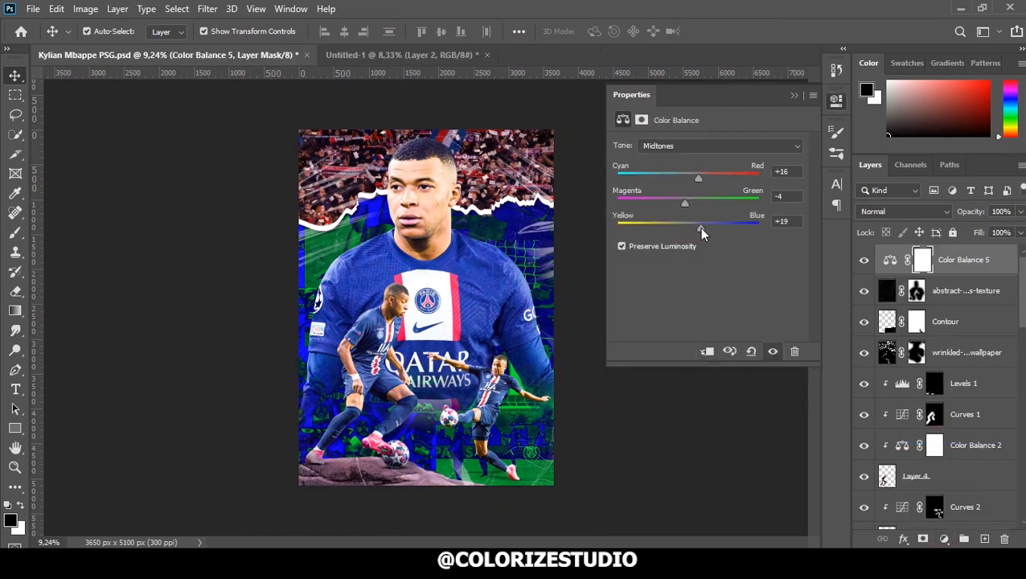
click(794, 96)
Duplicate the large portrait's Layer 1 and give the lower copy an ffffff white Color Overlay, shifted slightly left as an outline.
click(501, 277)
scroll(967, 446, down, 2)
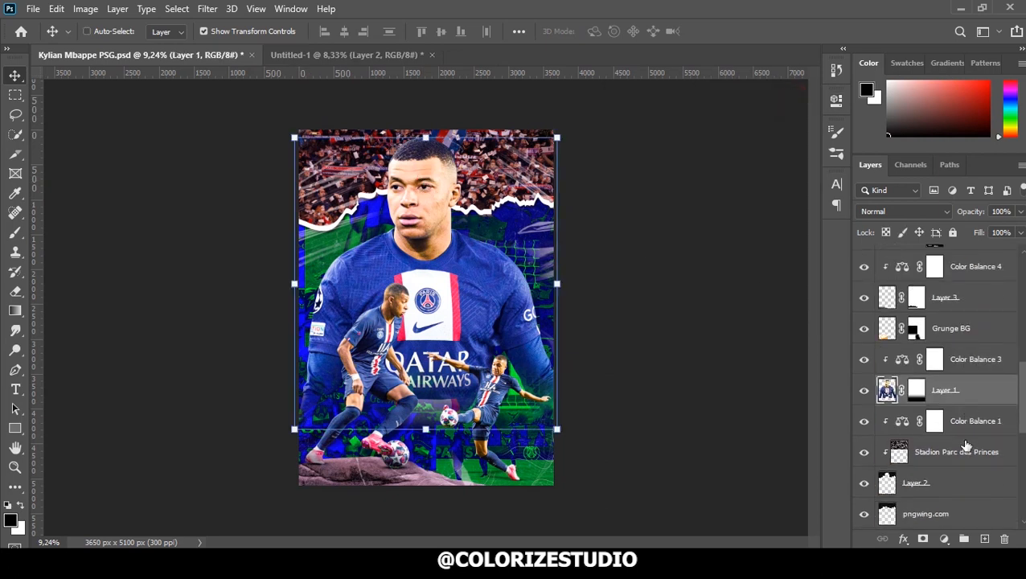
key(ctrl+j)
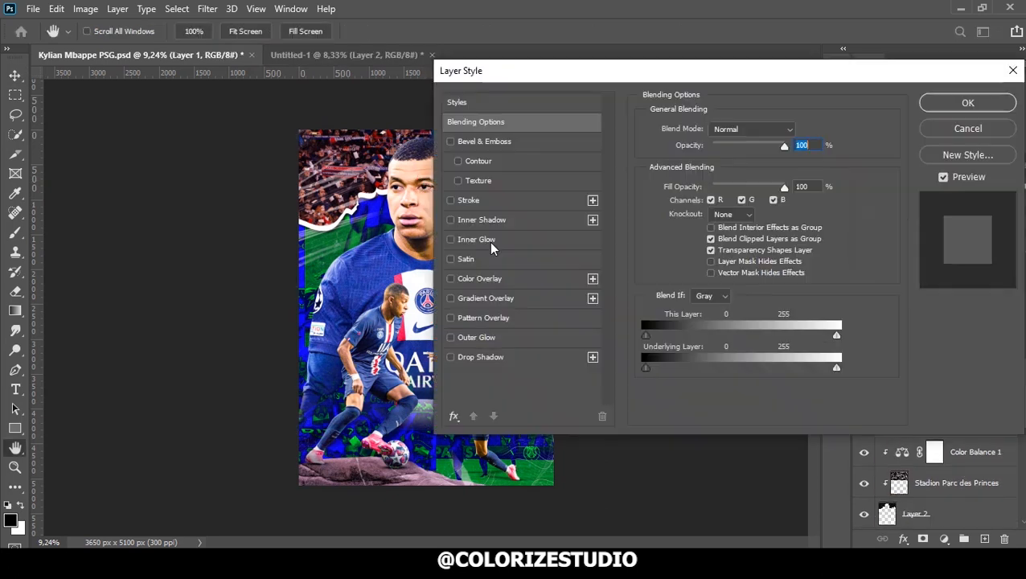
click(478, 278)
click(799, 131)
text(ffffff)
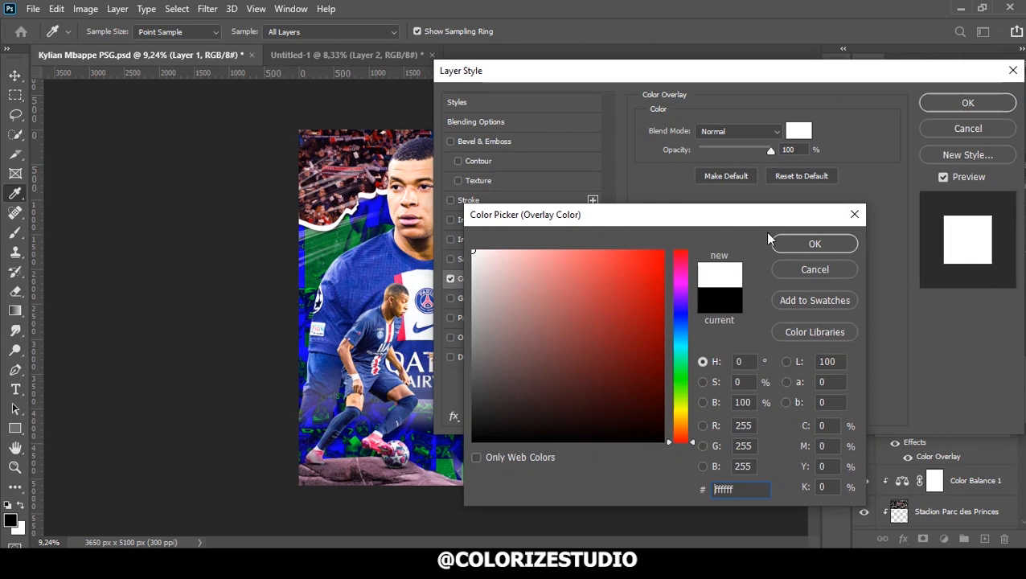
click(815, 243)
key(Return)
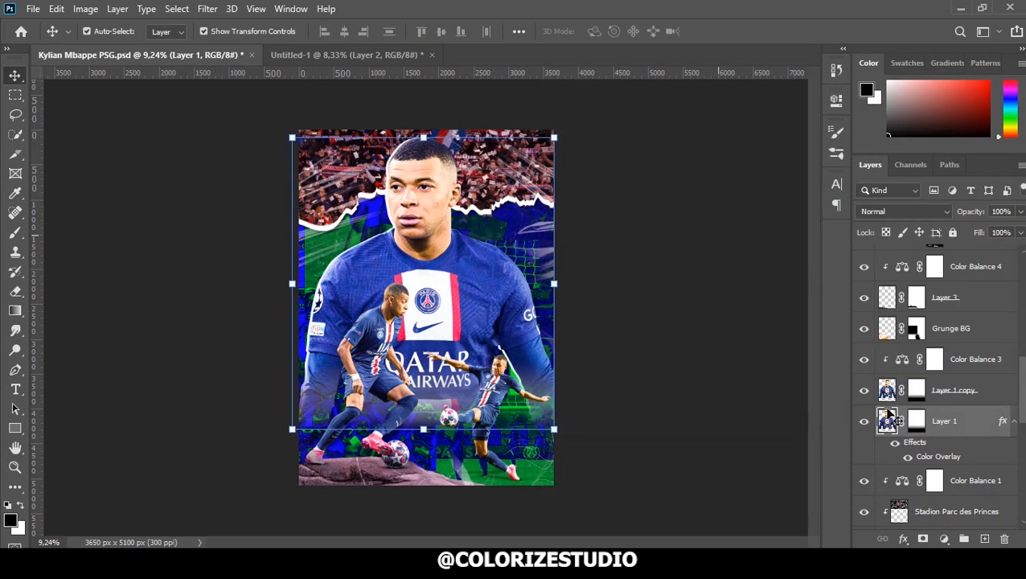
Hide the lower part of the white outline on the Layer 1 mask with a soft black 1200 px brush.
key(b)
key(bracketright)
key(bracketright)
key(bracketright)
key(bracketright)
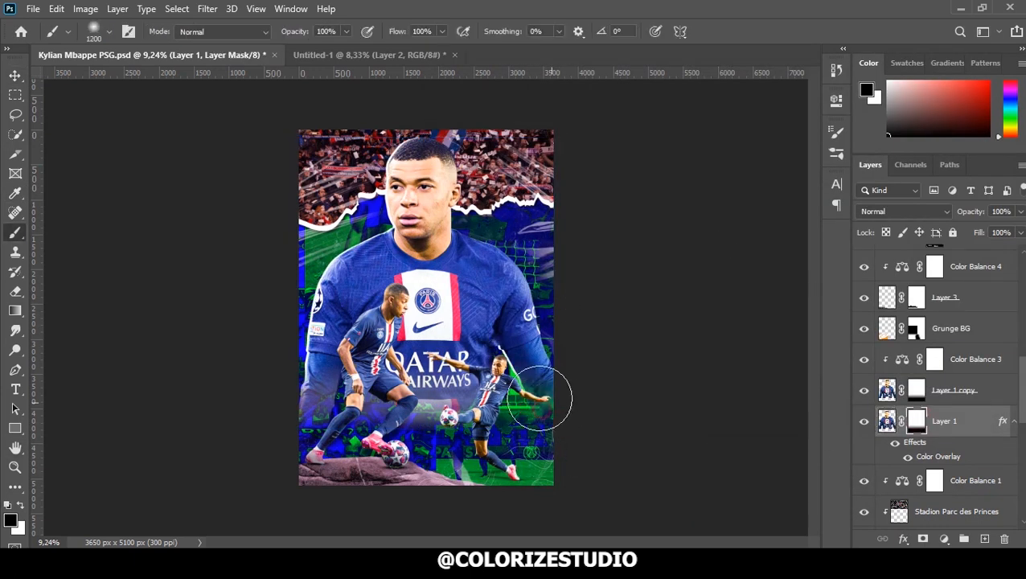
mouse_move(536, 386)
mouse_down()
mouse_move(427, 436)
mouse_move(439, 403)
mouse_move(450, 411)
mouse_move(328, 433)
mouse_move(302, 400)
mouse_move(431, 406)
mouse_up()
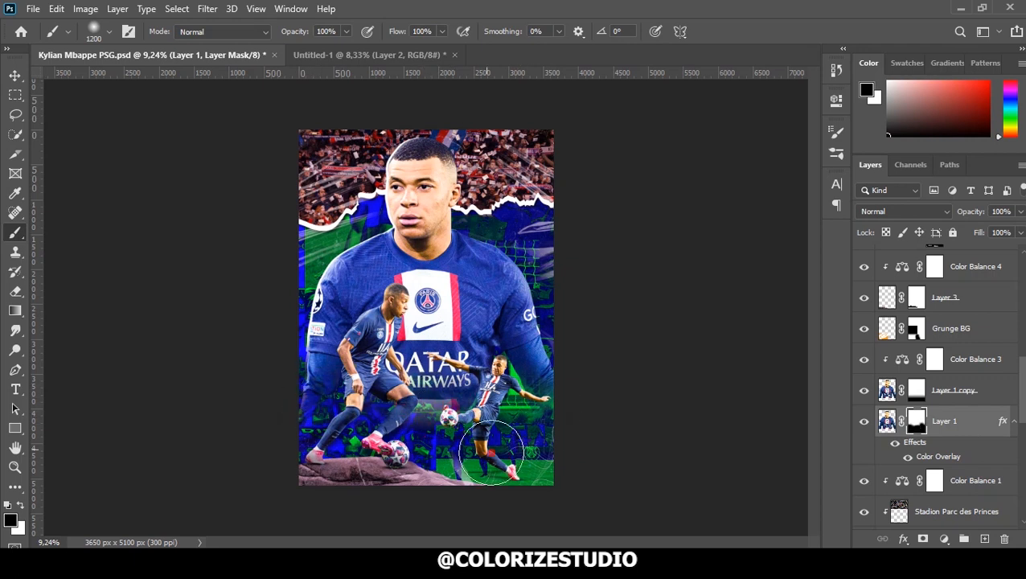
Duplicate the white-outline portrait layer and nudge the lower copy slightly right and down behind the portrait.
key(v)
click(887, 420)
key(ctrl+j)
click(887, 480)
key(shift+Right)
key(shift+Right)
key(shift+Right)
key(shift+Right)
key(shift+Right)
key(shift+Down)
key(shift+Down)
Change the Color Overlay of the lower outline copy, Layer 1, to bright yellow.
double_click(938, 515)
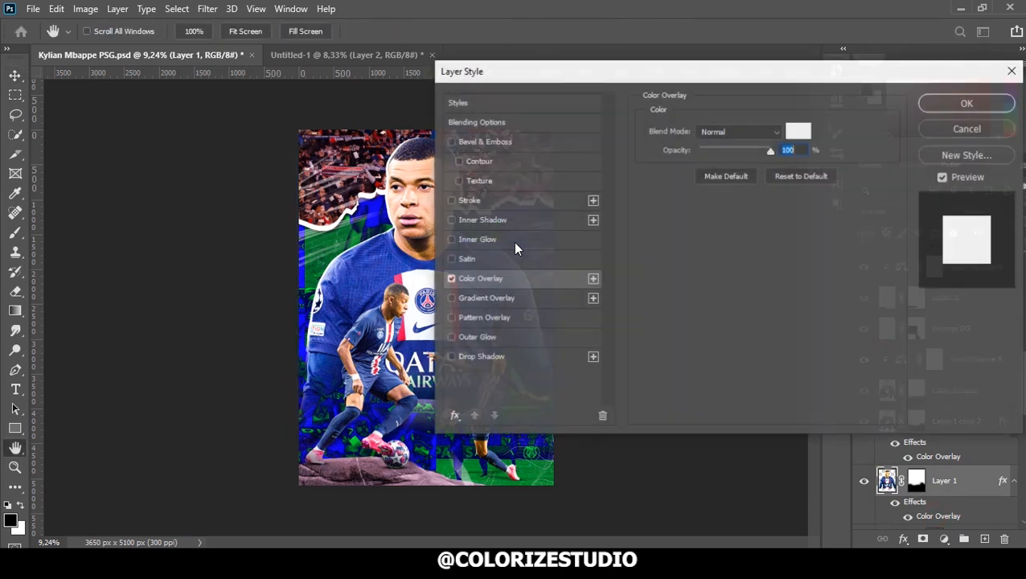
click(799, 130)
click(679, 405)
drag(641, 301, 663, 251)
click(815, 244)
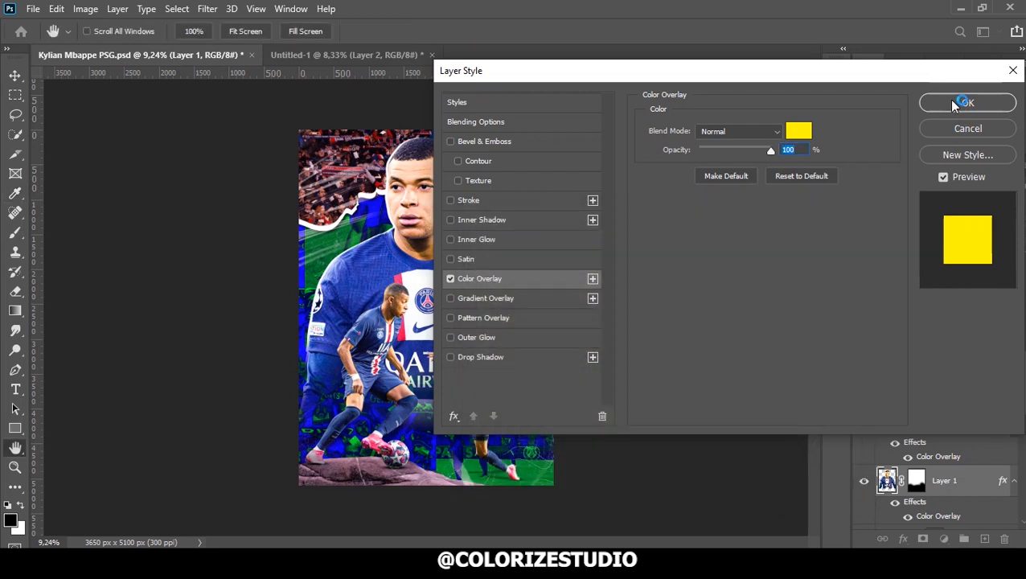
click(943, 102)
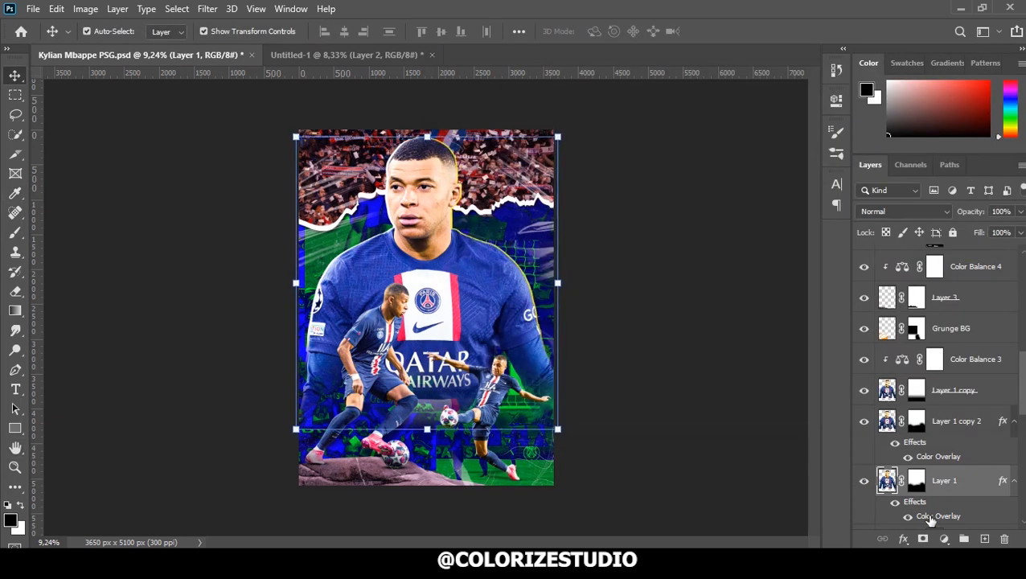
Change the Color Overlay of the lower outline copy, Layer 1, to bright green.
double_click(938, 516)
click(798, 130)
click(679, 375)
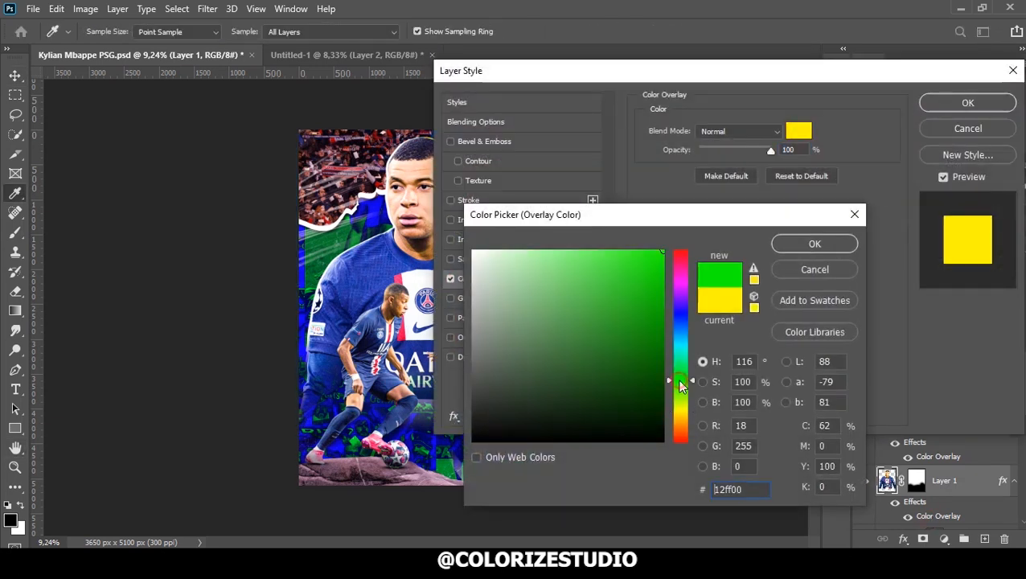
click(815, 244)
click(968, 103)
Fade the lower body of the large portrait with black gradients on the Layer 1 copy mask.
scroll(651, 277, up, 1)
click(918, 480)
key(b)
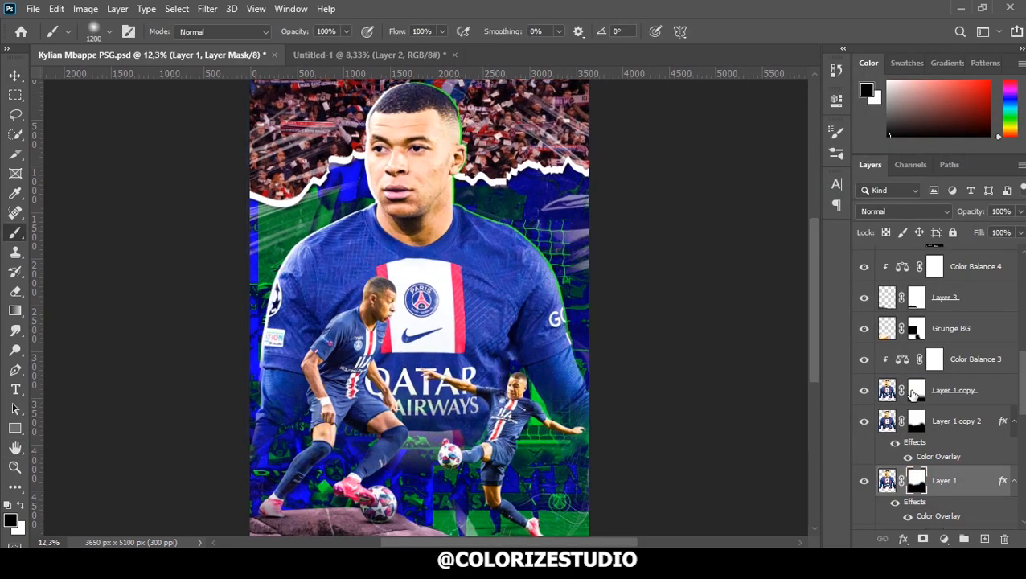
click(914, 394)
key(g)
drag(417, 492, 421, 426)
drag(435, 478, 438, 407)
drag(426, 452, 421, 387)
key(v)
click(741, 337)
Try other Color Overlay colors on the lower outline copy, Layer 1, and apply cyan 00fff0.
scroll(508, 244, up, 4)
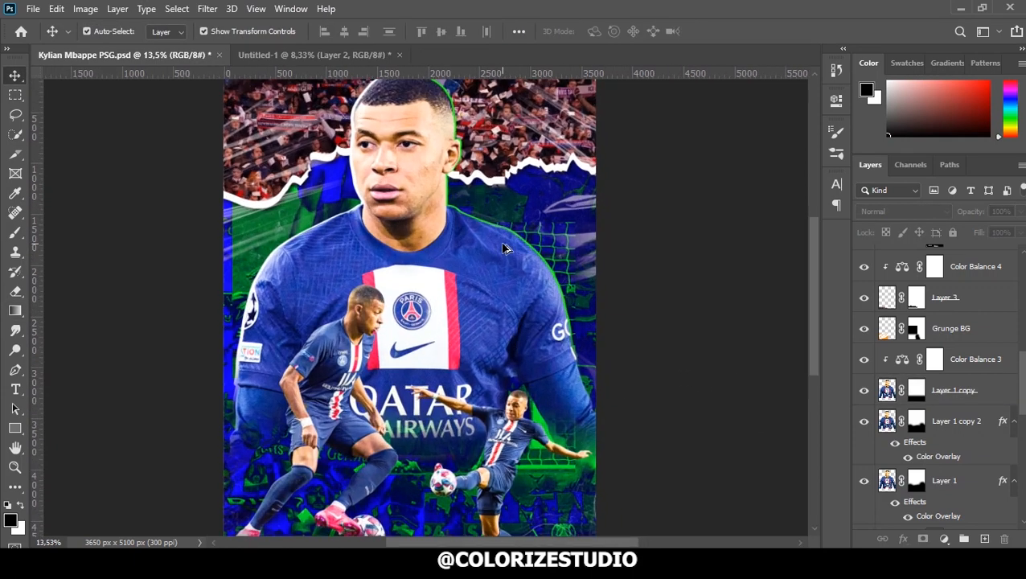
scroll(497, 315, up, 3)
click(952, 426)
scroll(948, 427, down, 2)
click(947, 427)
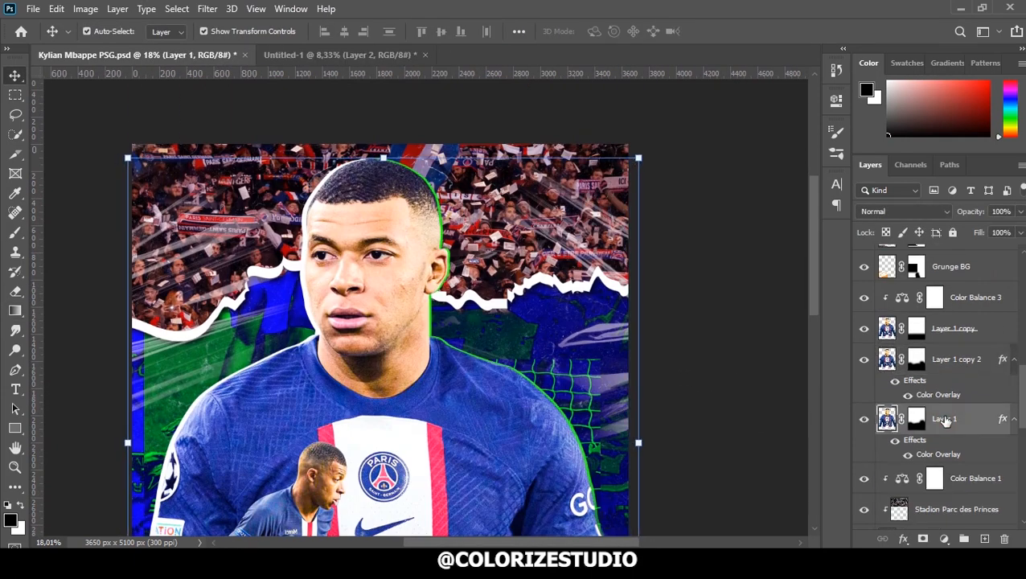
double_click(938, 454)
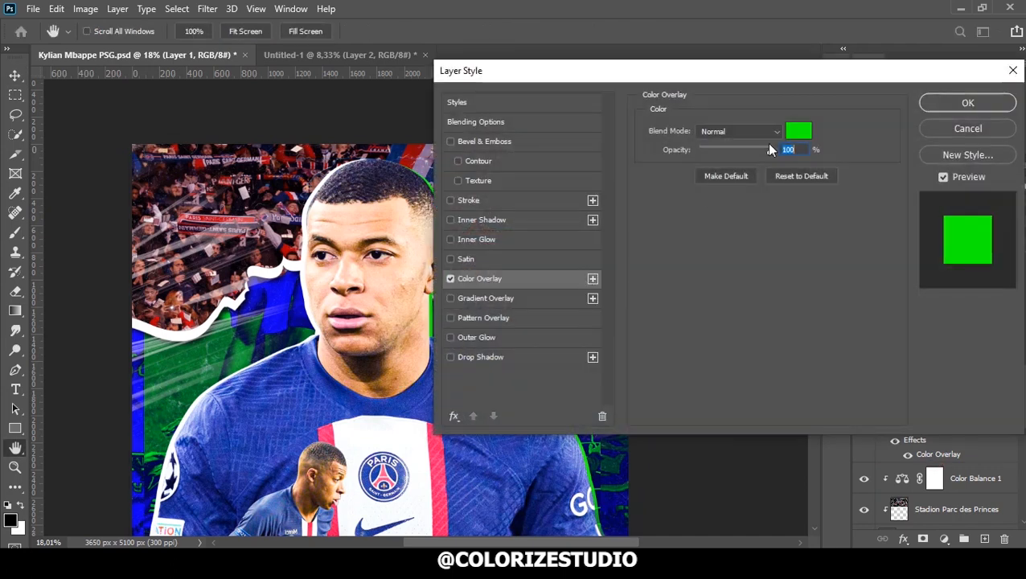
click(799, 131)
text(1a34a2)
click(681, 279)
click(664, 251)
click(679, 411)
click(681, 349)
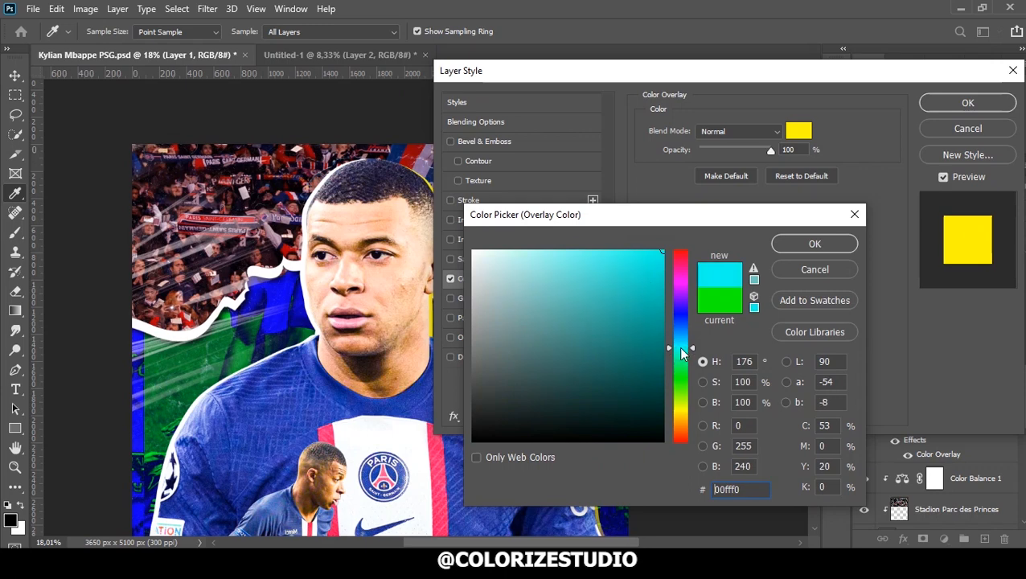
click(815, 244)
click(968, 102)
Nudge the lower outline copy, Layer 1, slightly left and set its Color Overlay to white.
key(shift+Left)
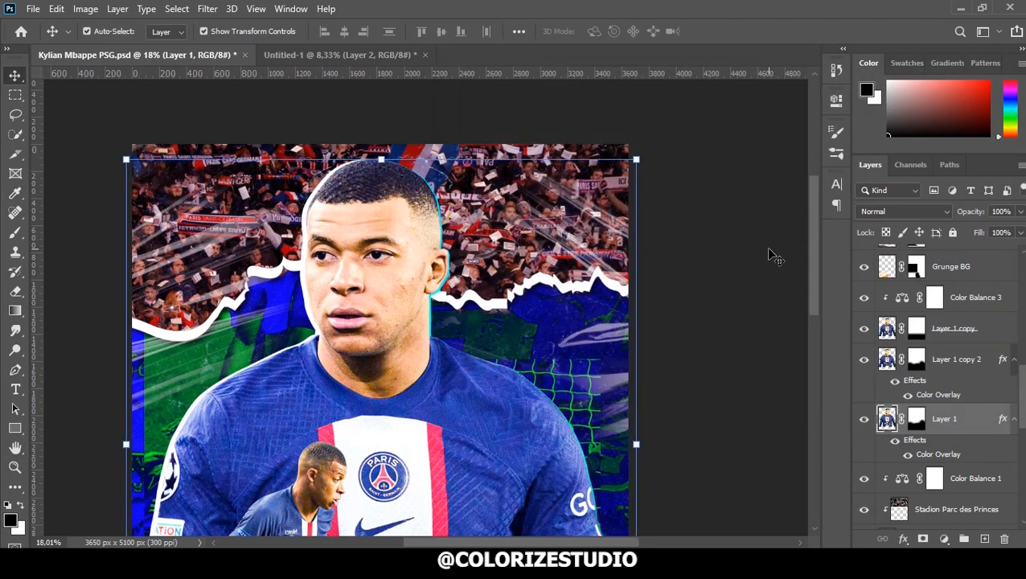
double_click(939, 454)
drag(616, 64, 791, 104)
click(978, 157)
drag(644, 219, 839, 187)
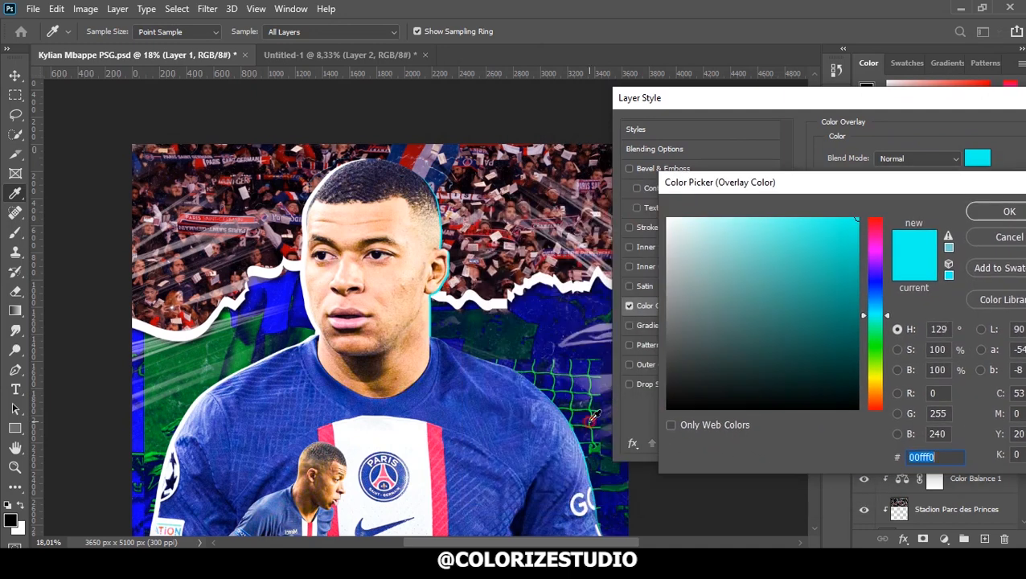
click(590, 420)
drag(730, 310, 655, 201)
click(988, 211)
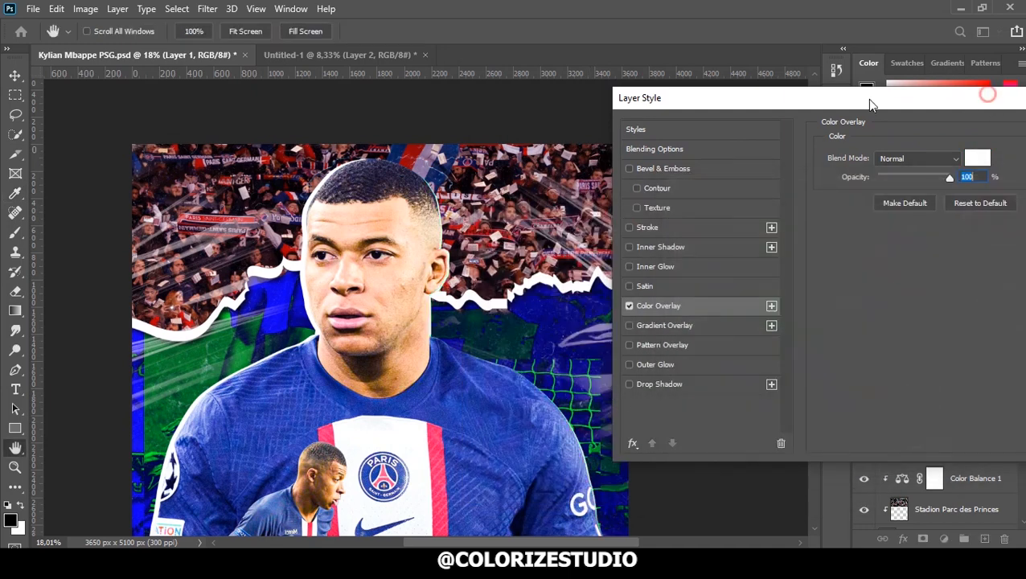
drag(867, 99, 650, 103)
click(927, 133)
key(v)
scroll(671, 275, down, 2)
key(ctrl+0)
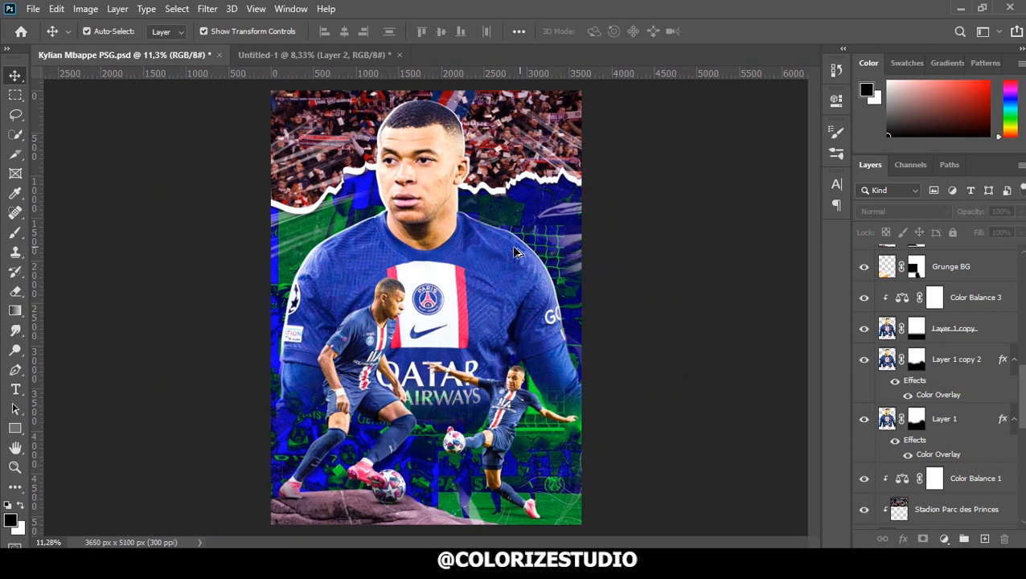
scroll(514, 253, down, 1)
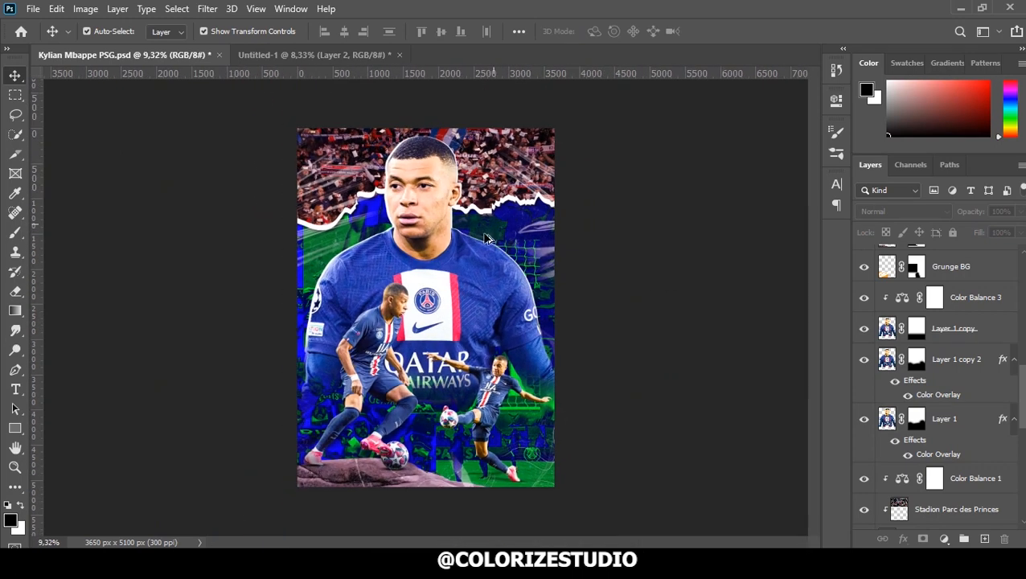
scroll(486, 238, up, 2)
scroll(441, 259, down, 1)
scroll(441, 259, down, 1)
Duplicate the dribbling player's Layer 4 and give the lower copy a white Color Overlay offset as an outline.
scroll(986, 329, up, 5)
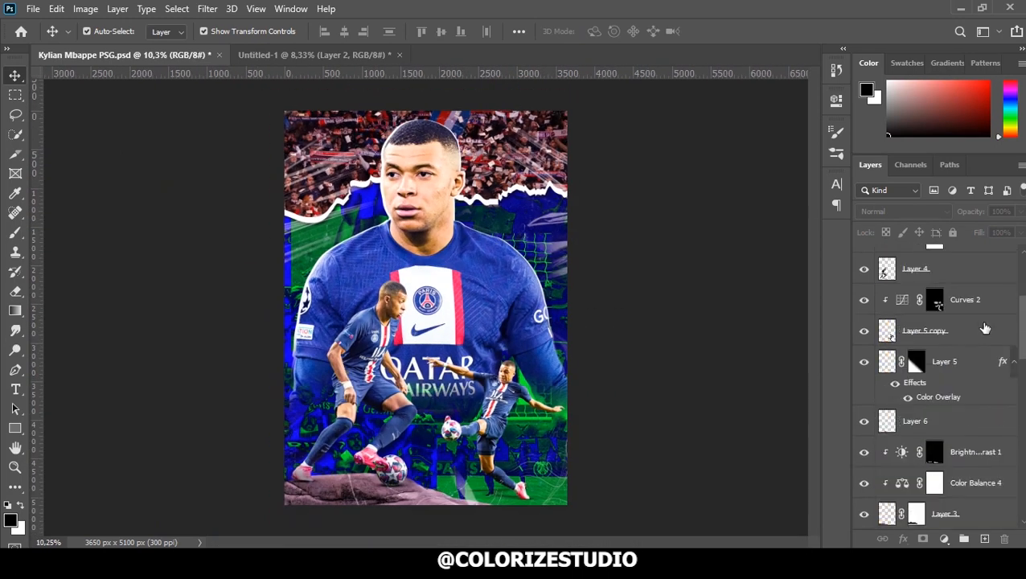
scroll(986, 328, up, 5)
click(978, 264)
scroll(458, 304, up, 4)
click(360, 346)
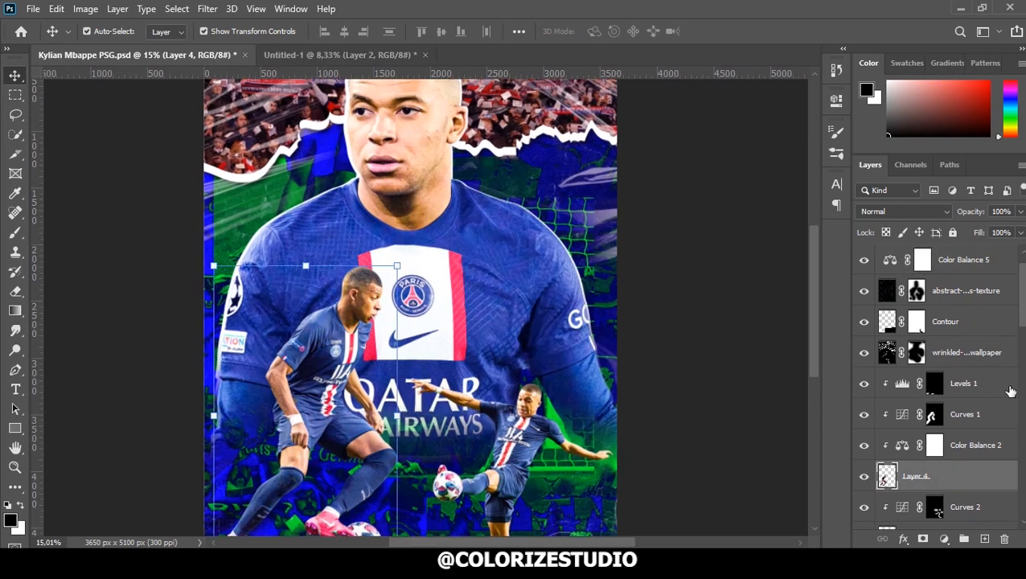
key(ctrl+j)
double_click(882, 443)
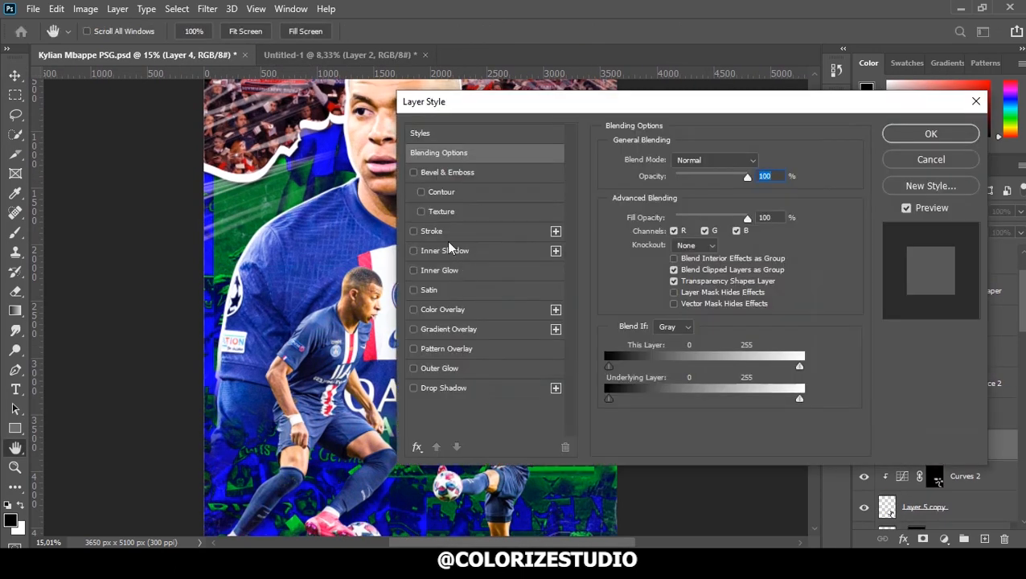
click(442, 309)
click(760, 165)
click(949, 211)
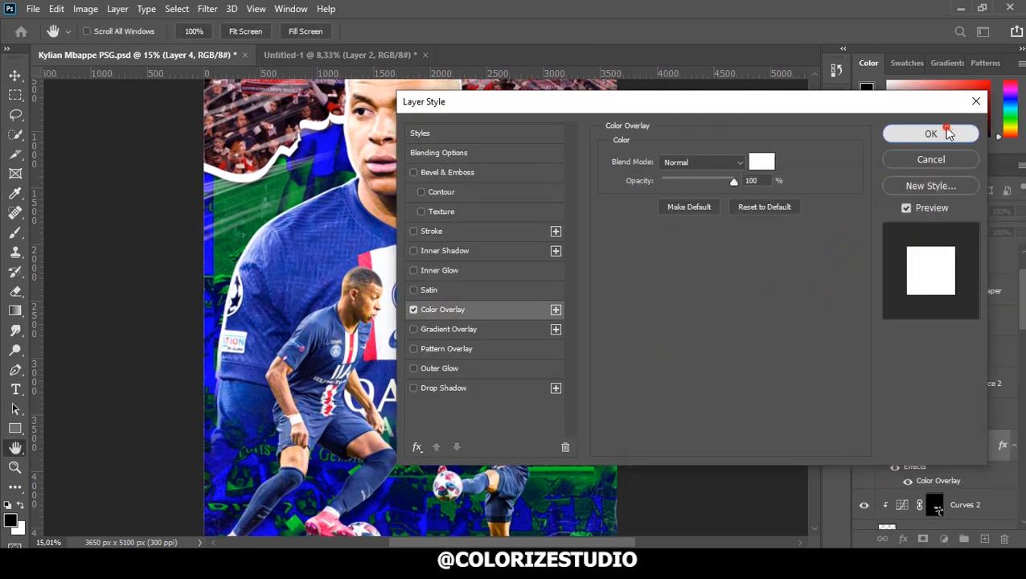
click(949, 132)
Duplicate the kicking player's Layer 5 copy and give the lower copy a white Color Overlay as an outline.
click(527, 435)
scroll(938, 375, down, 2)
scroll(939, 376, down, 3)
click(938, 321)
key(ctrl+j)
click(918, 360)
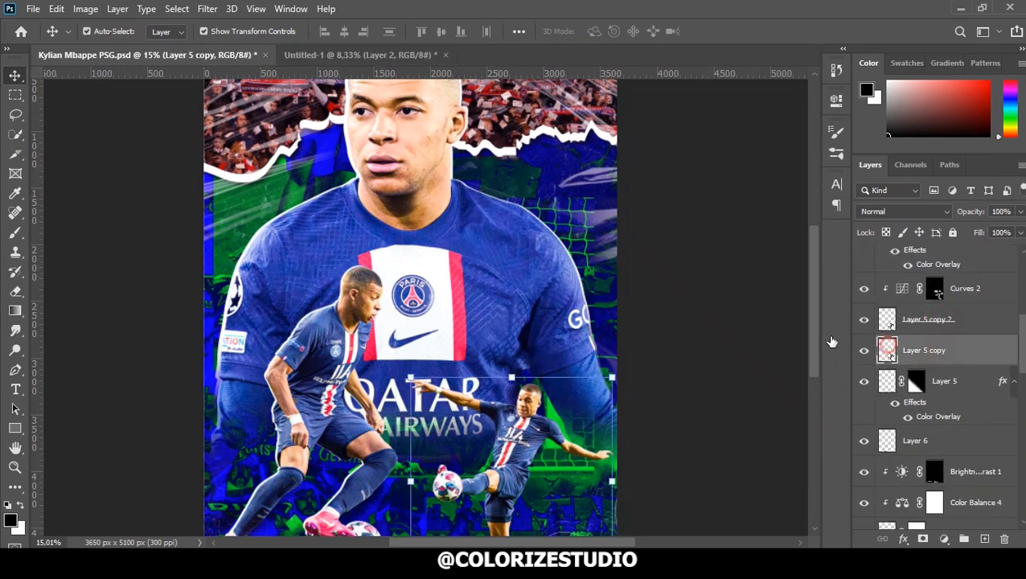
double_click(965, 351)
click(438, 305)
click(933, 132)
click(745, 252)
Add a layer mask to Layer 4 and hide the outline around the ball and feet on the rock with a soft black 600 px brush.
scroll(430, 380, up, 2)
drag(431, 380, 470, 191)
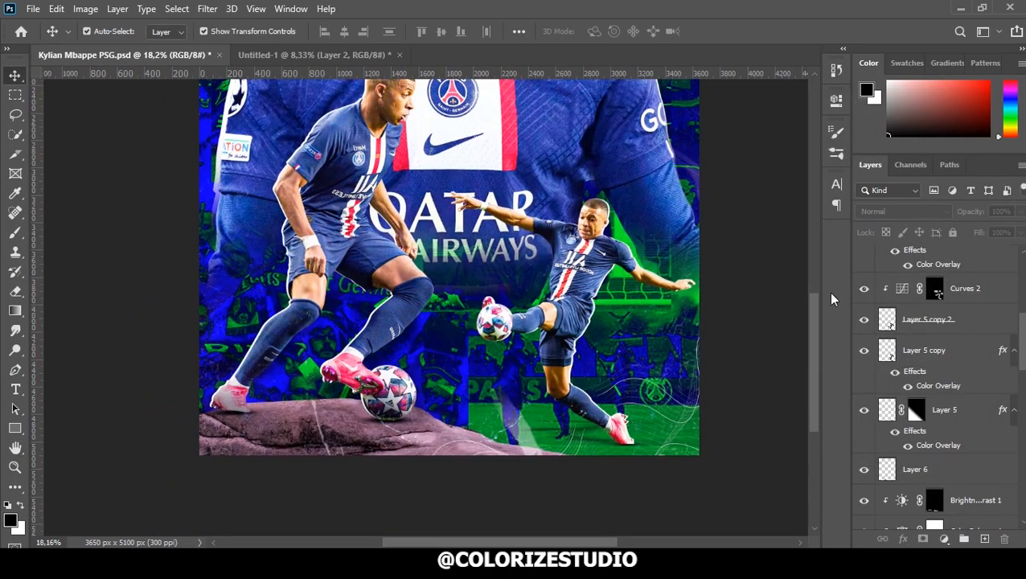
click(930, 357)
scroll(916, 378, up, 4)
click(926, 385)
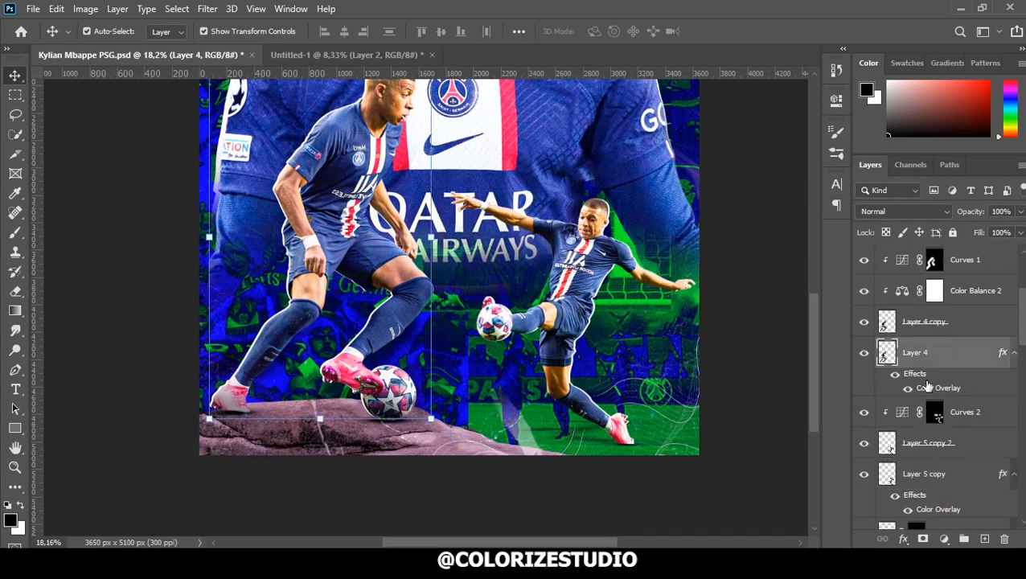
click(924, 539)
key(b)
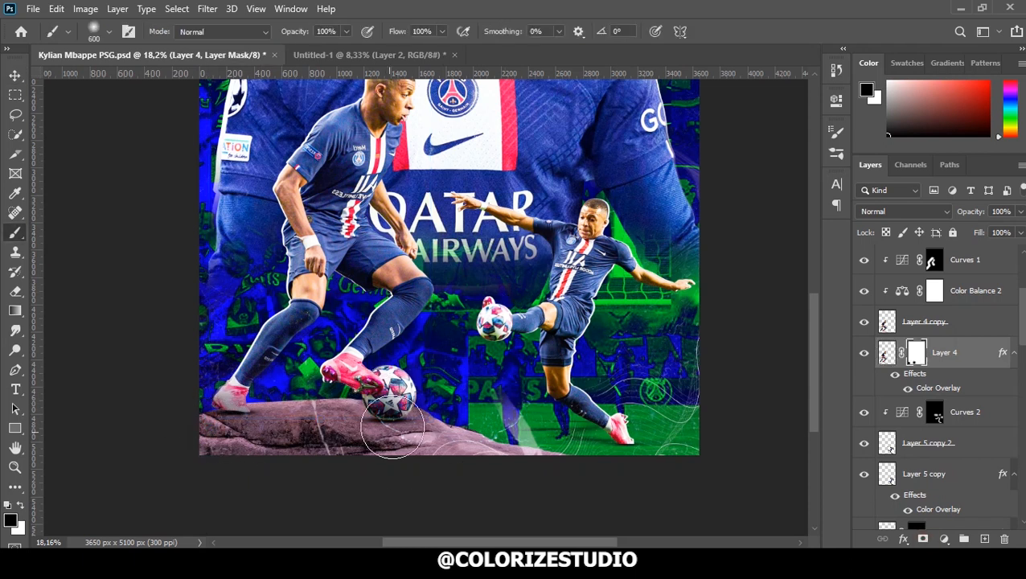
key(v)
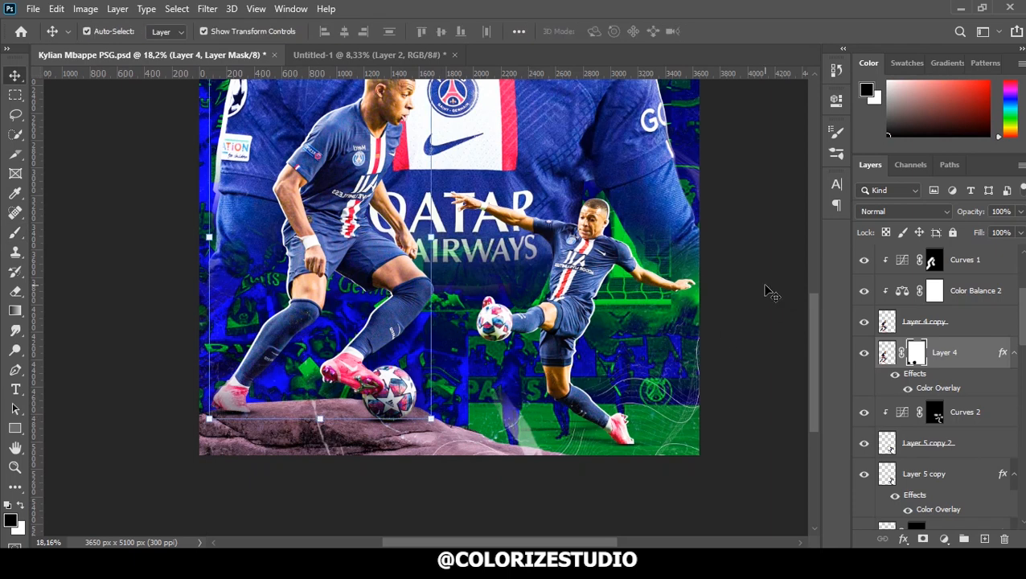
click(768, 292)
Group all layers above the Background, duplicate the group and merge the copy into a single layer.
key(ctrl+0)
scroll(395, 330, up, 1)
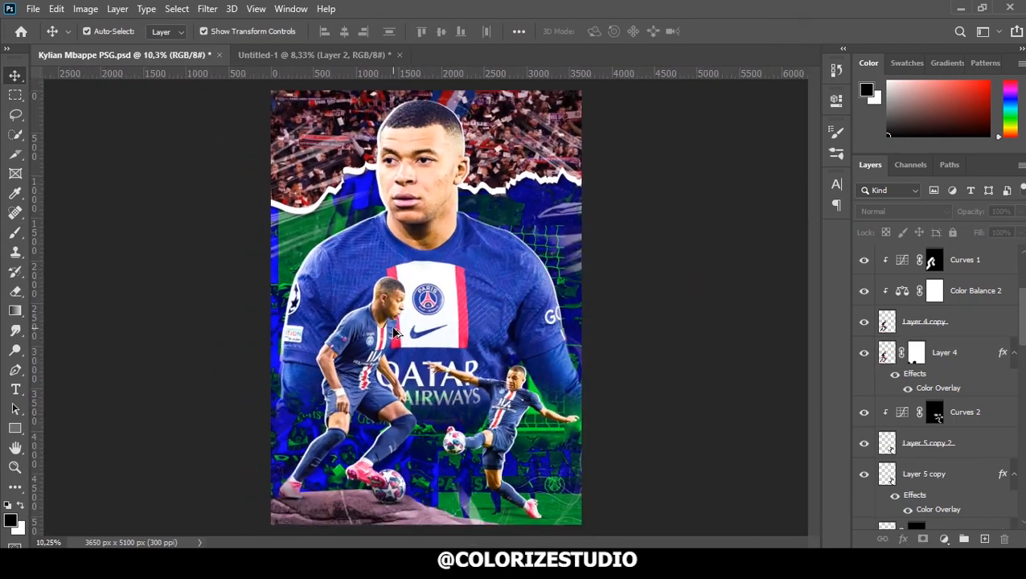
scroll(394, 331, down, 1)
scroll(1008, 284, up, 5)
click(1011, 262)
drag(1022, 275, 1024, 489)
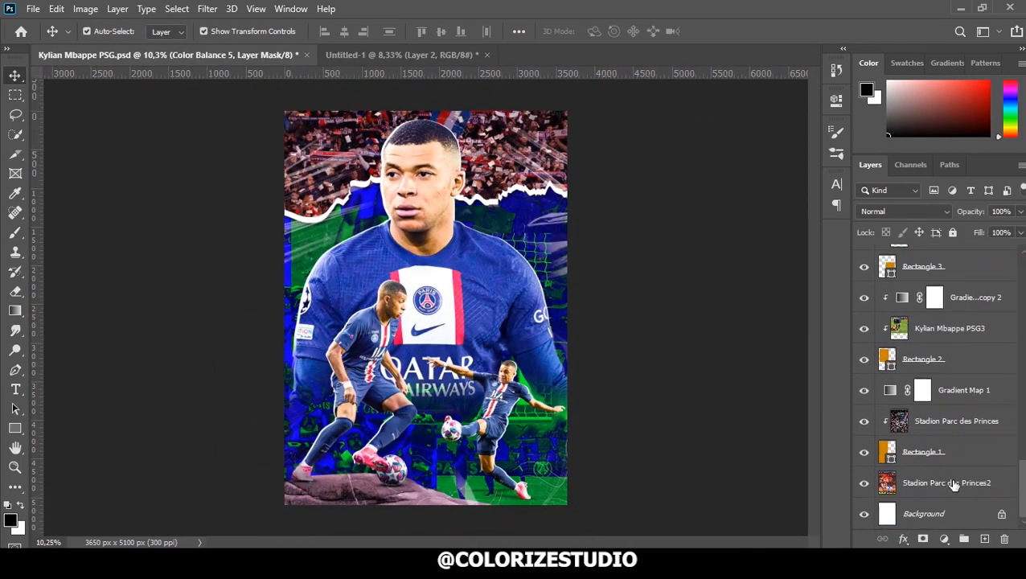
shift+click(955, 485)
key(ctrl+g)
key(ctrl+j)
right_click(929, 256)
click(820, 492)
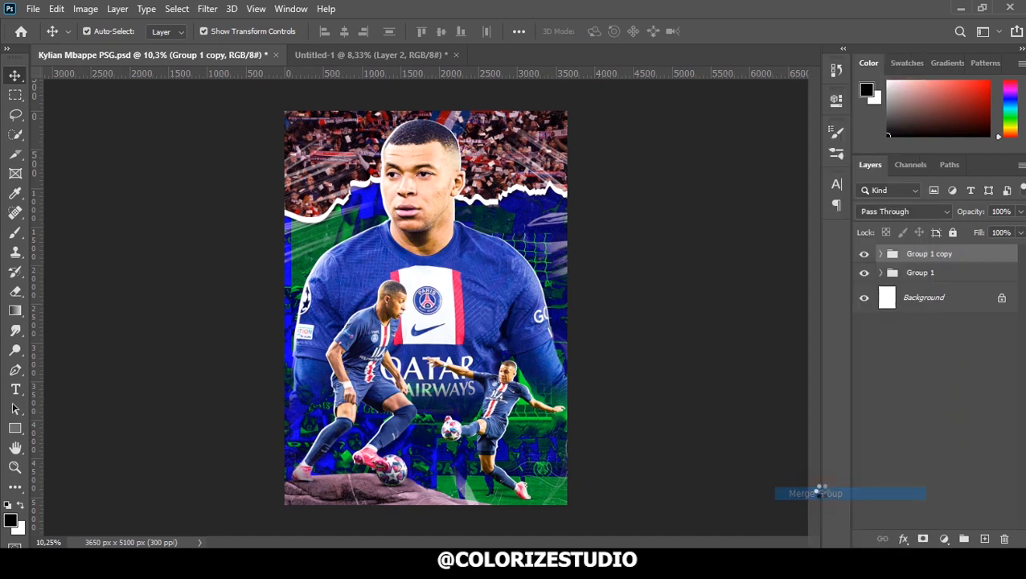
Open the merged copy in Camera Raw and set Exposure +0,15, Contrast +5, Highlights +1 and Shadows -13, then raise Texture.
click(207, 9)
click(235, 99)
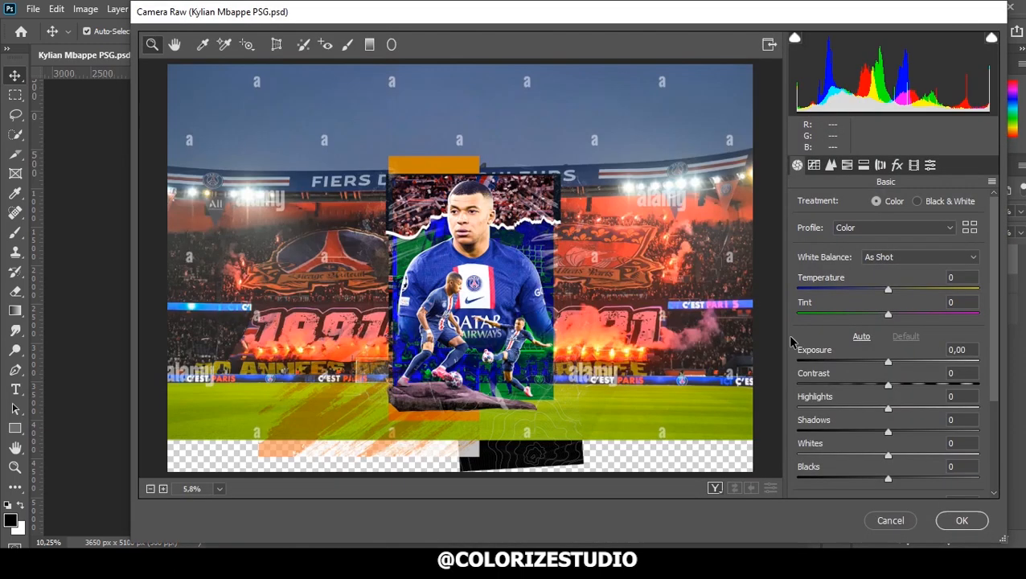
click(521, 300)
click(528, 294)
click(545, 278)
scroll(526, 288, down, 2)
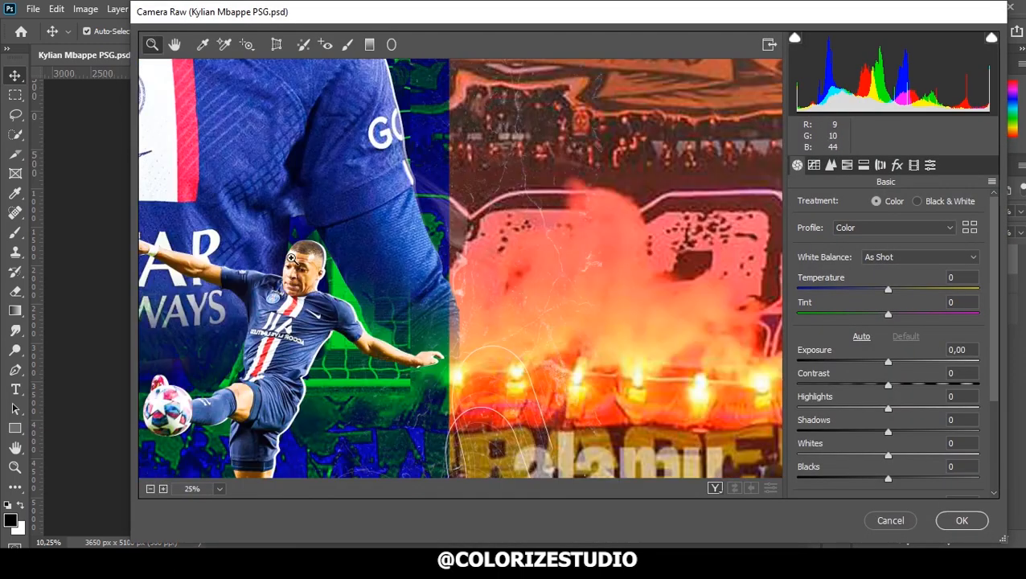
click(150, 488)
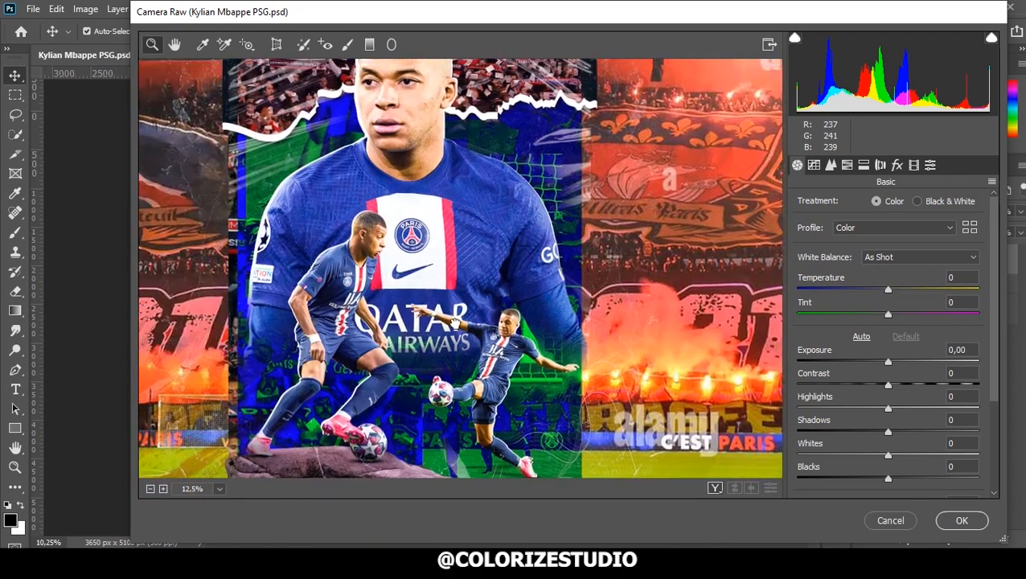
mouse_move(889, 363)
mouse_down()
mouse_move(897, 387)
mouse_move(888, 409)
mouse_move(866, 410)
mouse_move(890, 409)
mouse_move(876, 375)
mouse_up()
scroll(888, 378, down, 3)
click(884, 376)
scroll(991, 465, down, 4)
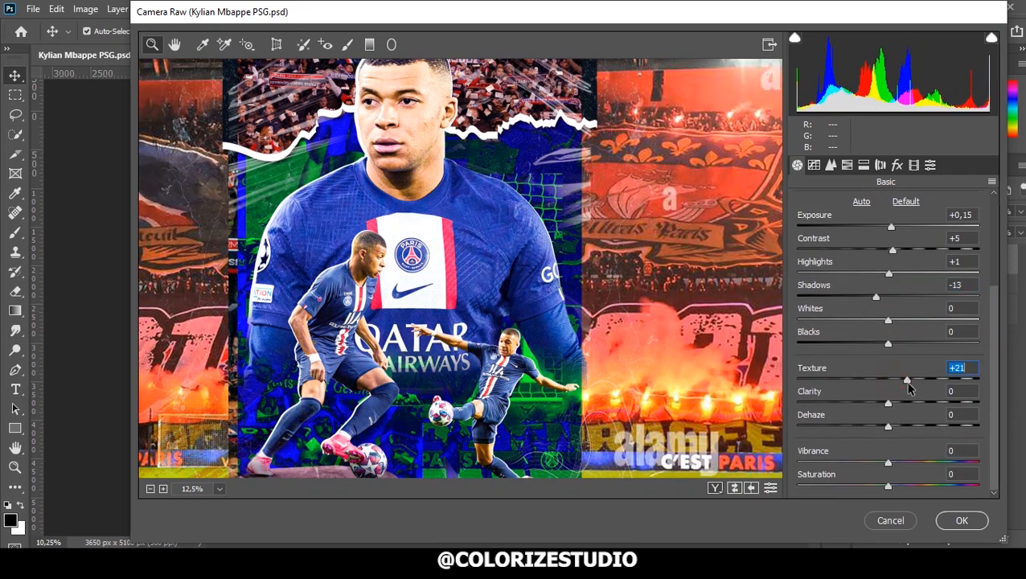
drag(909, 389, 905, 388)
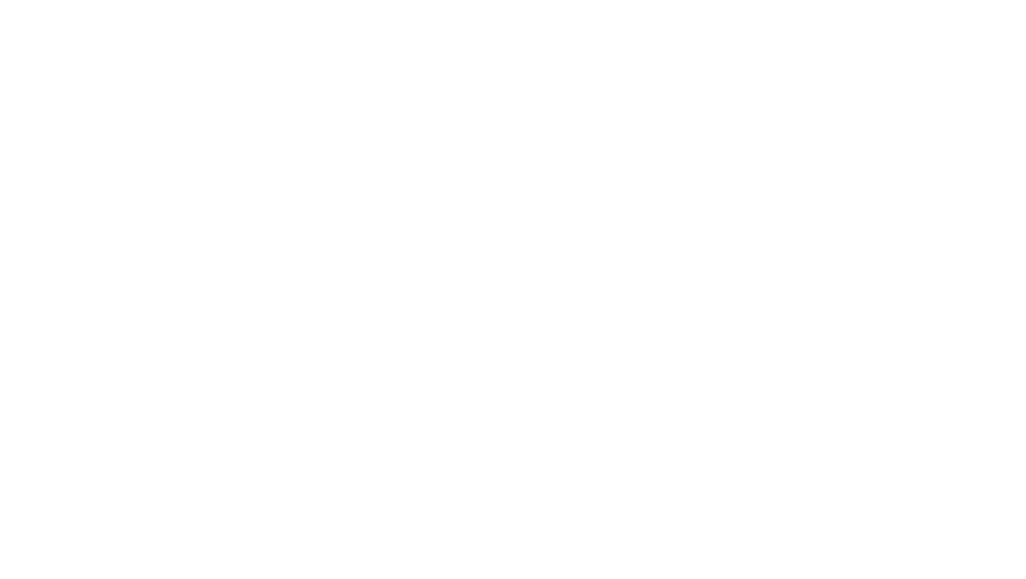